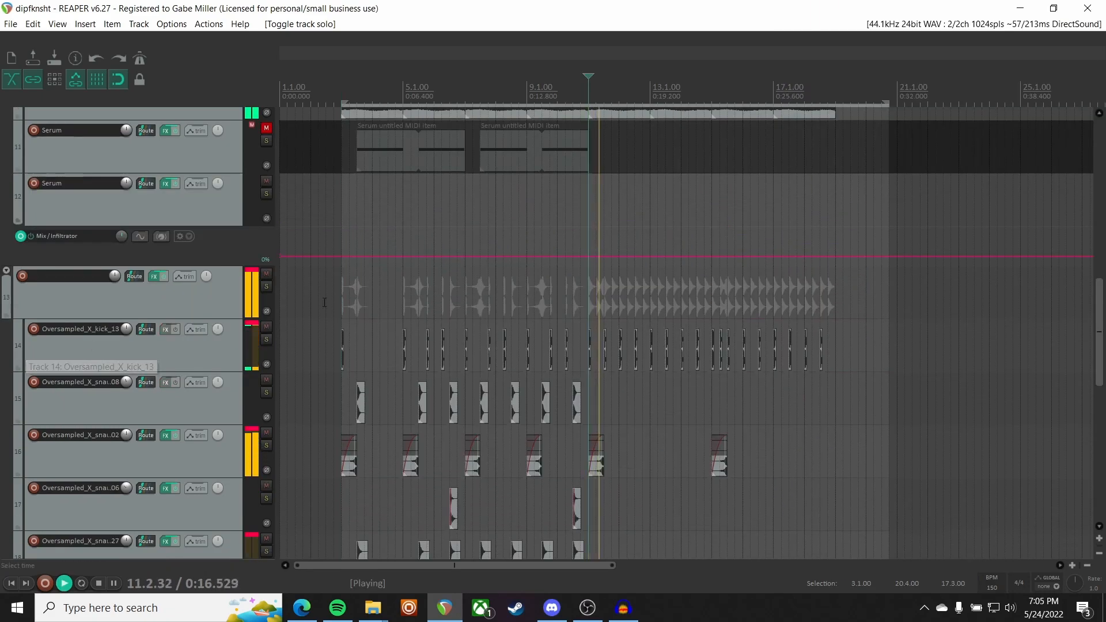
{"action": "scroll", "coordinate": [147, 338], "scroll_direction": "down", "scroll_amount": 5}
{"action": "left_click_drag", "start_coordinate": [1097, 375], "coordinate": [1097, 141]}
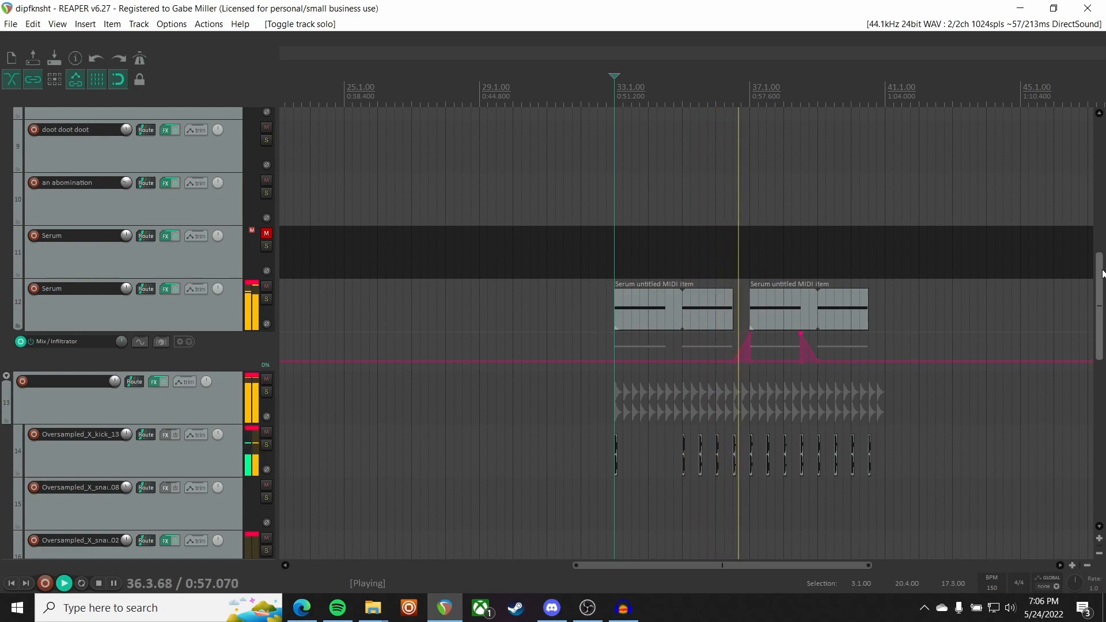
{"action": "left_click_drag", "start_coordinate": [1100, 275], "coordinate": [1104, 127]}
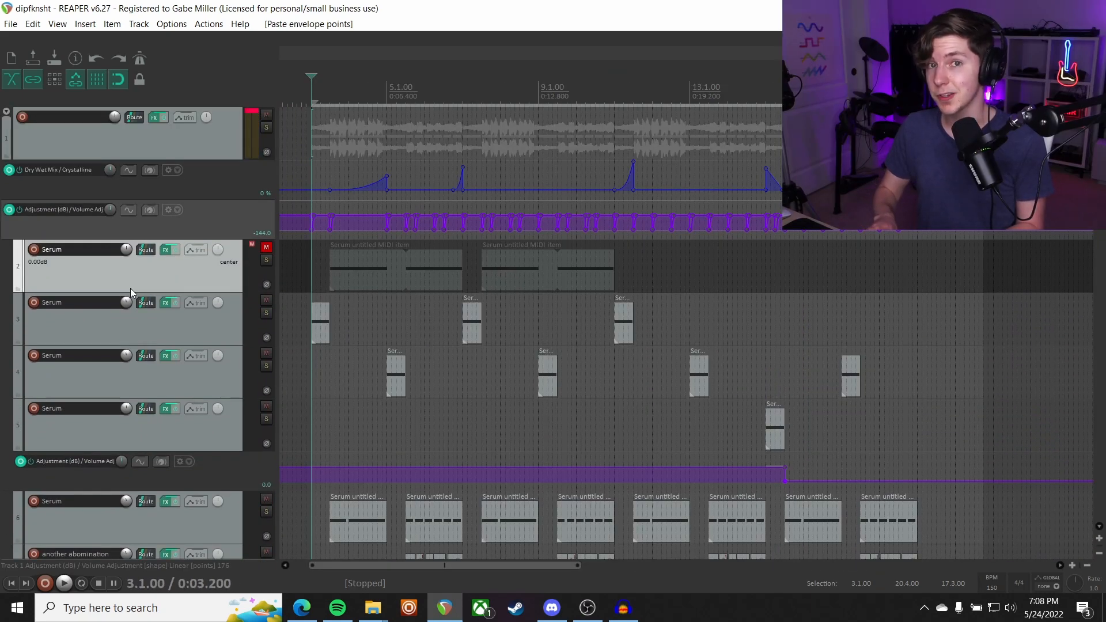
Solo the Serum track on track 2 and place the playback start at 3.3.00
{"action": "left_click", "coordinate": [266, 262]}
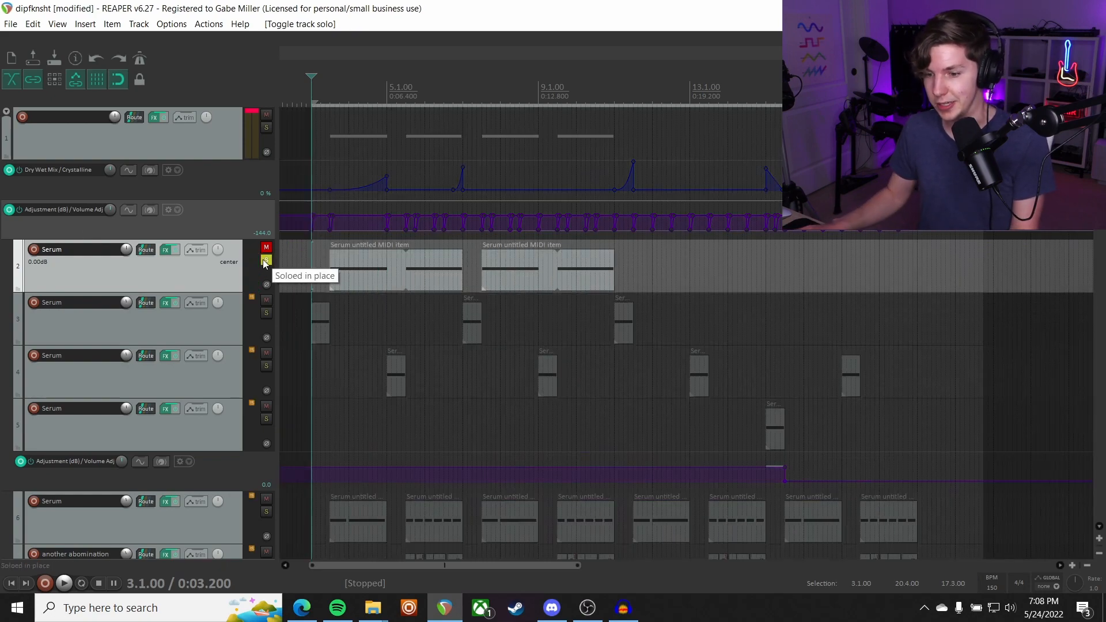
{"action": "scroll", "coordinate": [422, 248], "scroll_direction": "up", "scroll_amount": 2}
{"action": "left_click", "coordinate": [461, 98]}
{"action": "left_click", "coordinate": [467, 97]}
Open track 2's effects chain on the Serum instrument with both Infiltrator effects bypassed and play the dry sound
{"action": "left_click", "coordinate": [168, 250]}
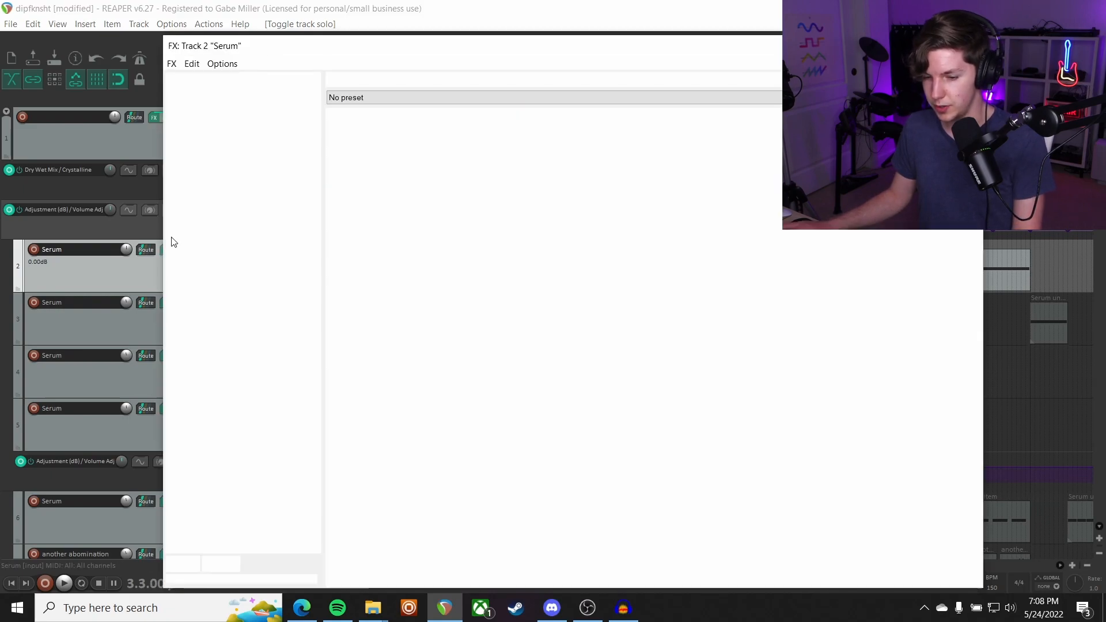
{"action": "left_click", "coordinate": [200, 80]}
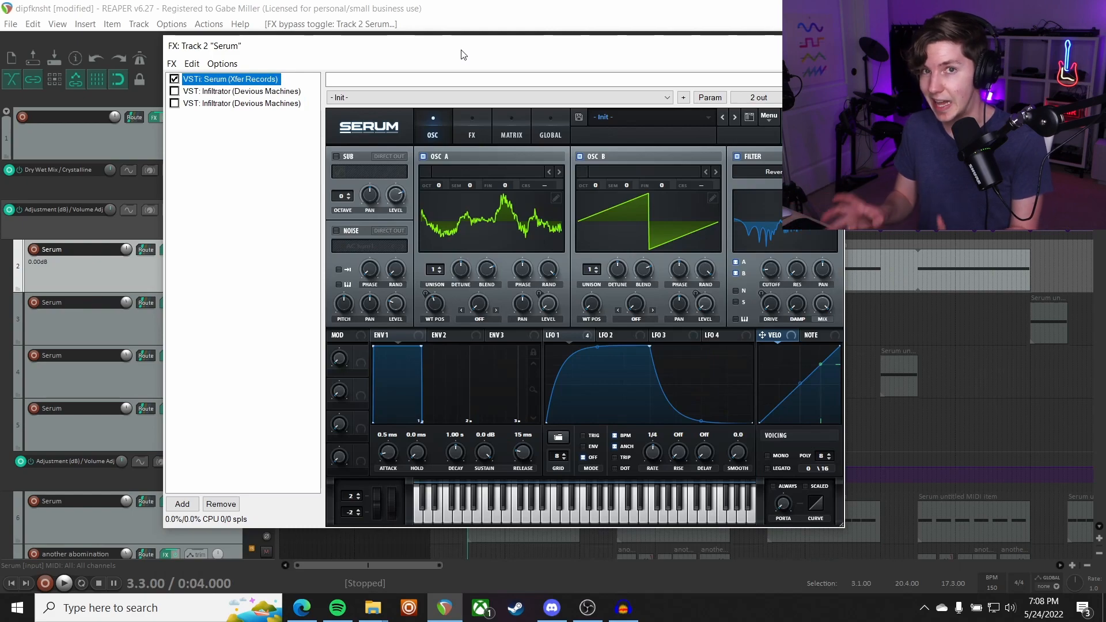
{"action": "left_click_drag", "start_coordinate": [464, 54], "coordinate": [405, 102]}
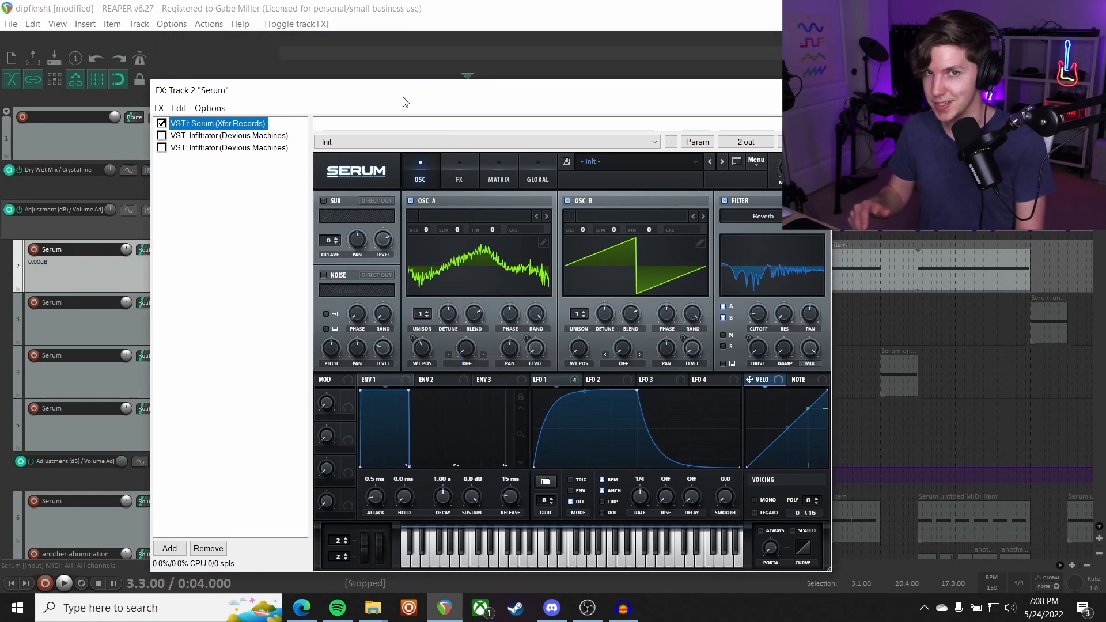
{"action": "key", "text": "space"}
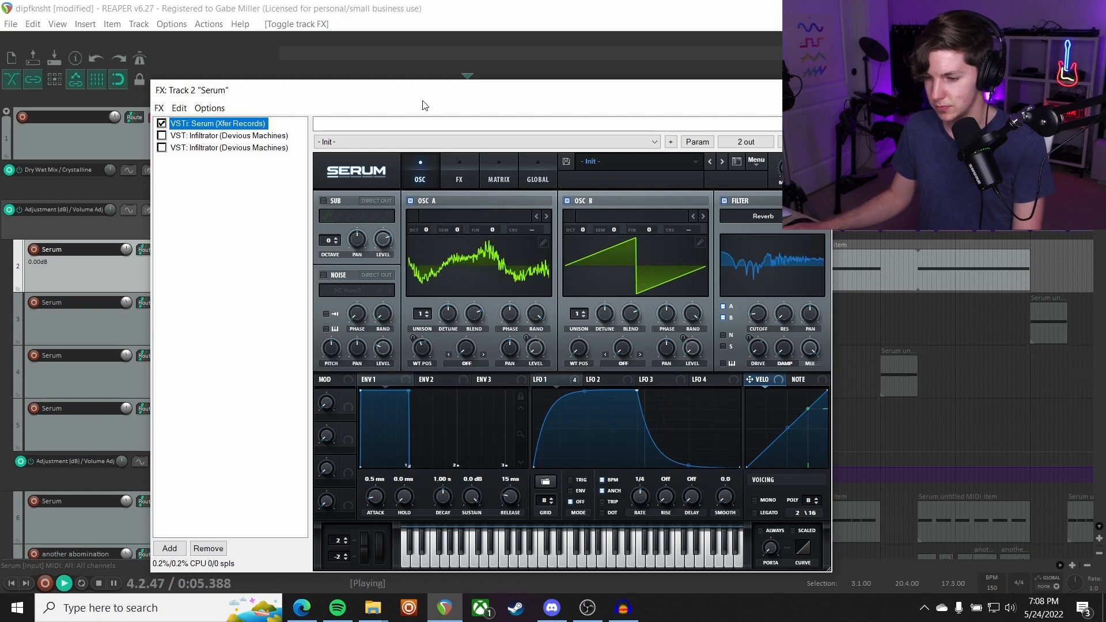
{"action": "key", "text": "space"}
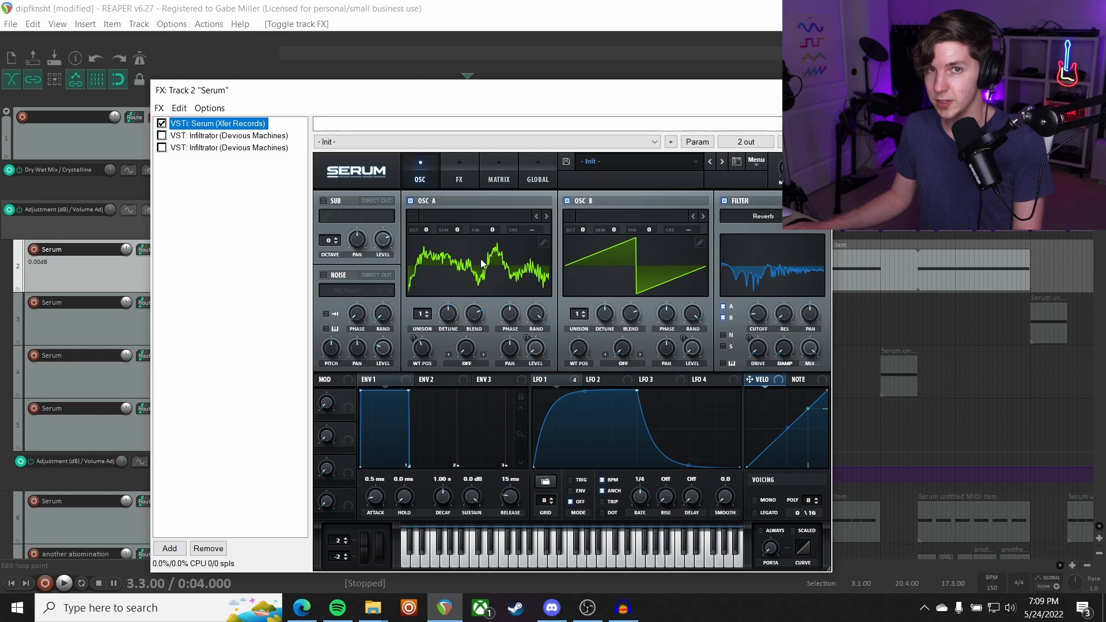
Examine oscillator A's wavetable and the Single and Morph processing options in Serum's wavetable editor
{"action": "left_click", "coordinate": [537, 244]}
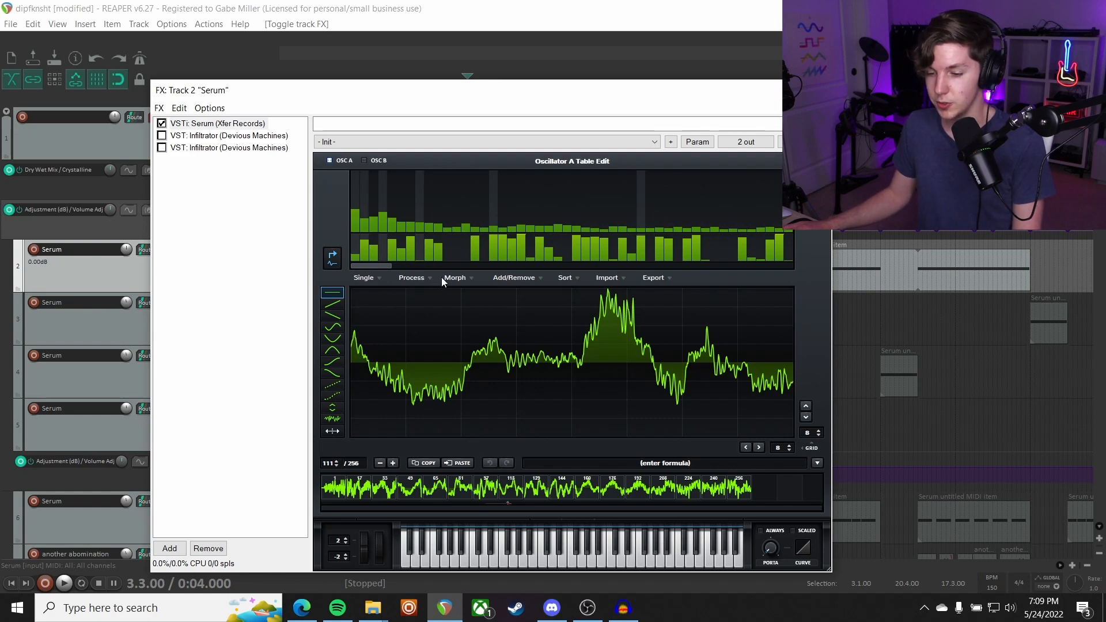
{"action": "left_click", "coordinate": [378, 279]}
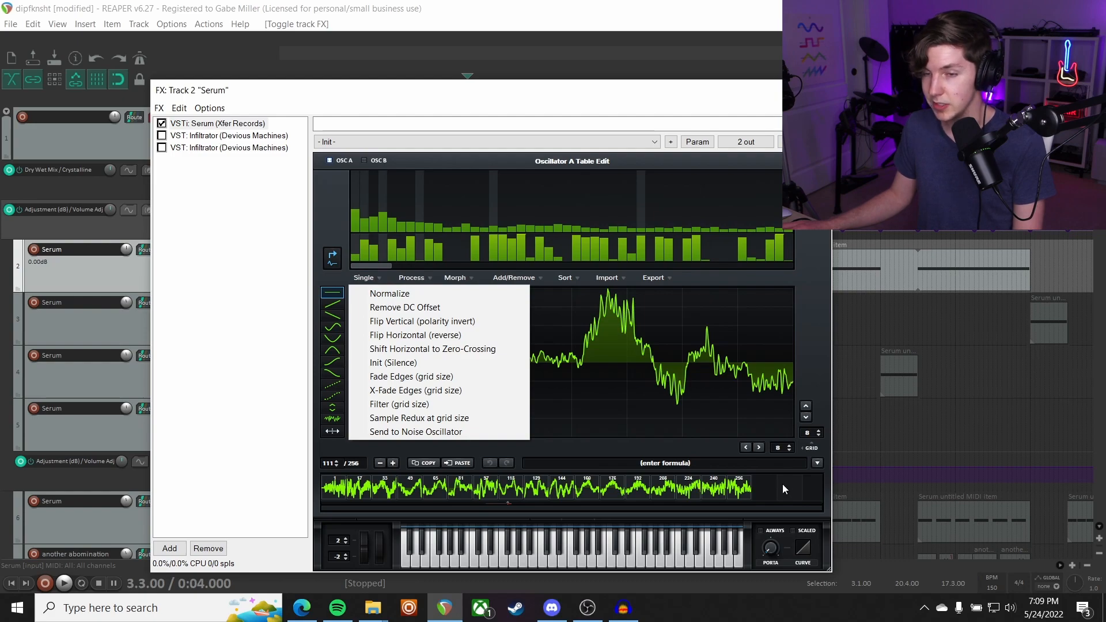
{"action": "left_click", "coordinate": [457, 279]}
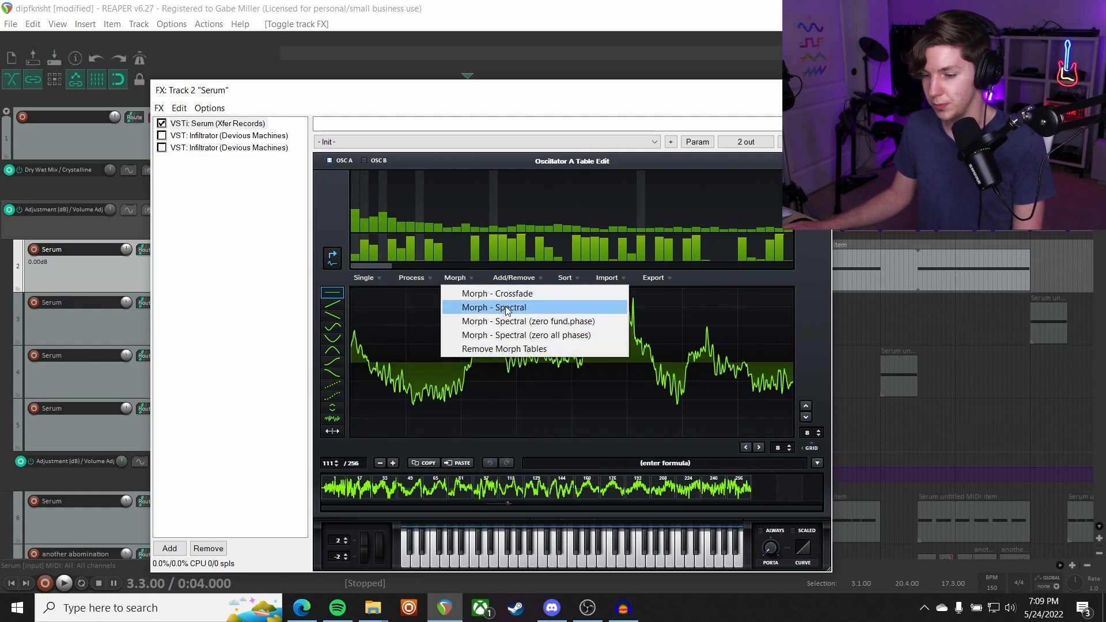
{"action": "left_click", "coordinate": [481, 99]}
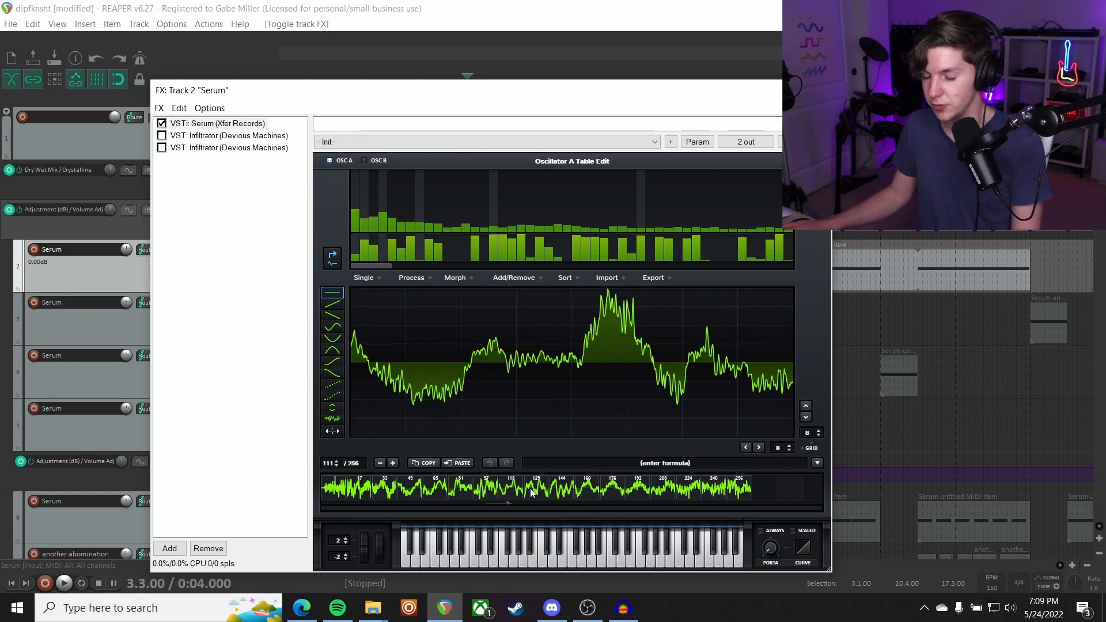
{"action": "left_click", "coordinate": [820, 161]}
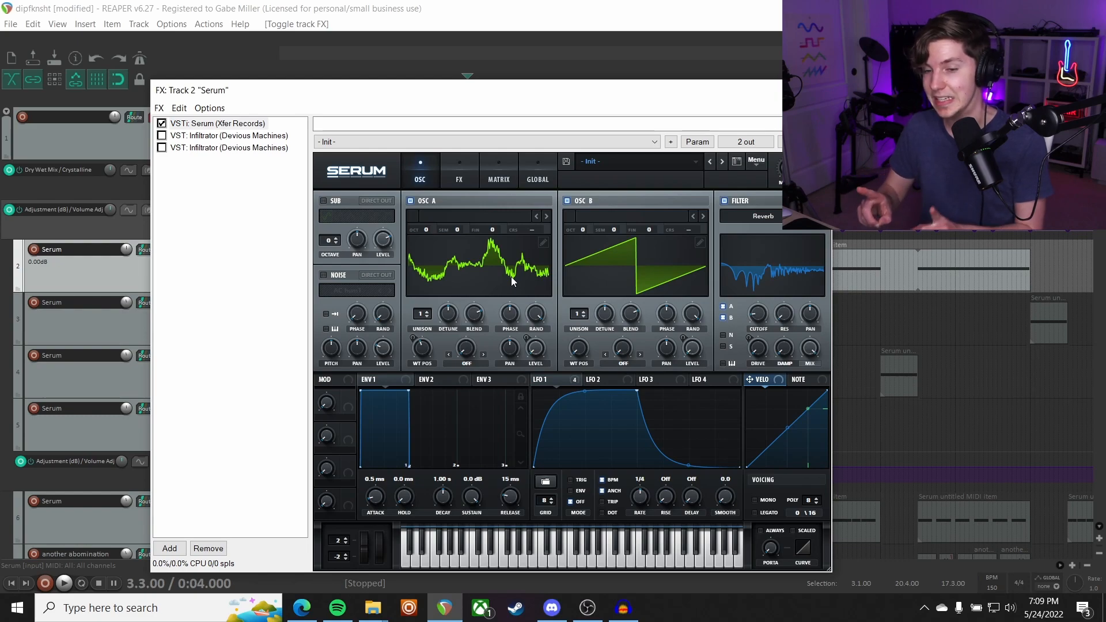
Switch off Serum's oscillator B, filter, compressor and reverb, and audition oscillator A on its own
{"action": "key", "text": "space"}
{"action": "key", "text": "space"}
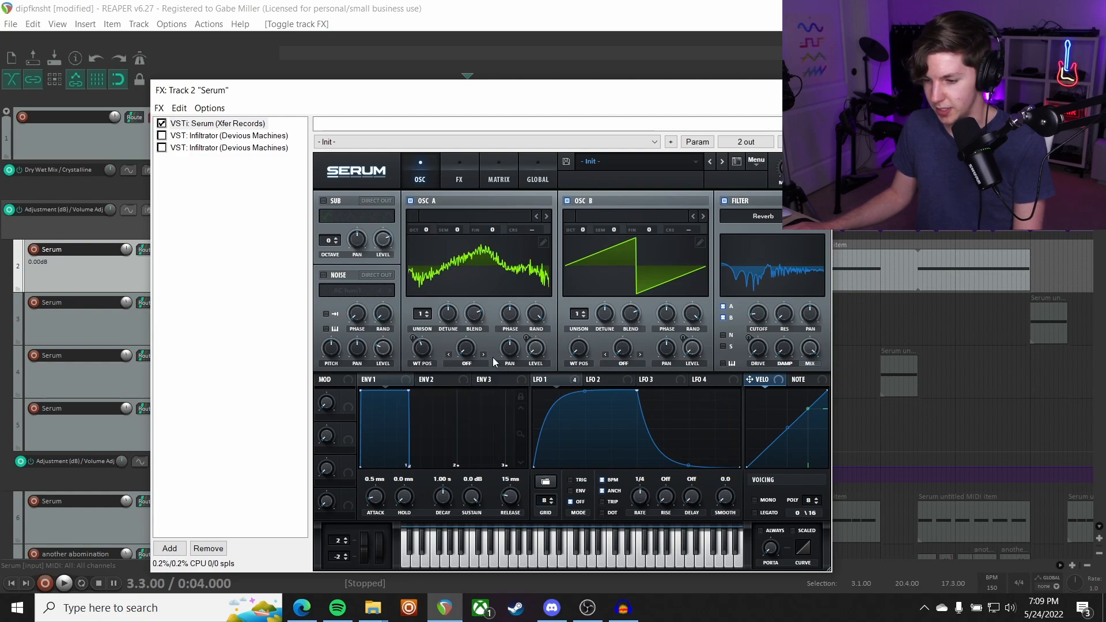
{"action": "left_click", "coordinate": [567, 201]}
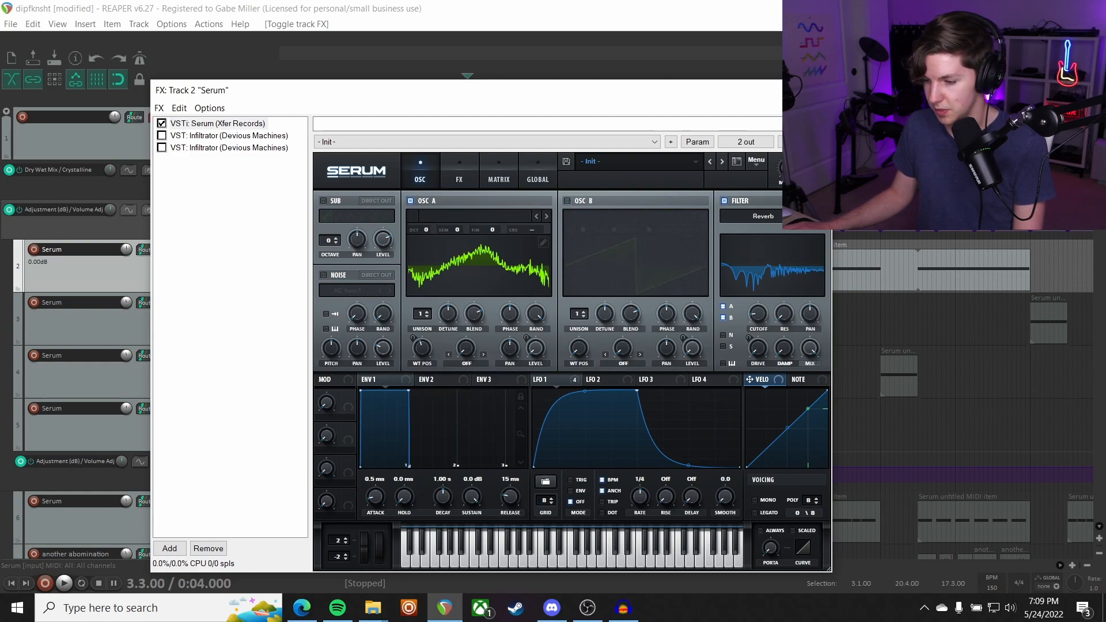
{"action": "left_click", "coordinate": [723, 200]}
{"action": "left_click", "coordinate": [460, 174]}
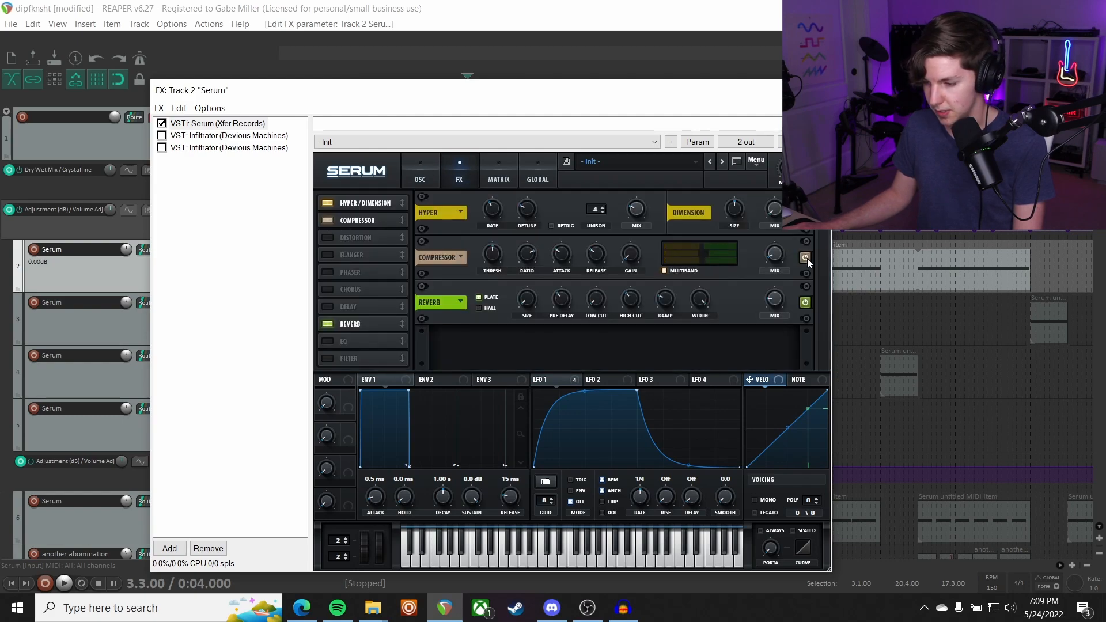
{"action": "left_click", "coordinate": [420, 174]}
{"action": "key", "text": "space"}
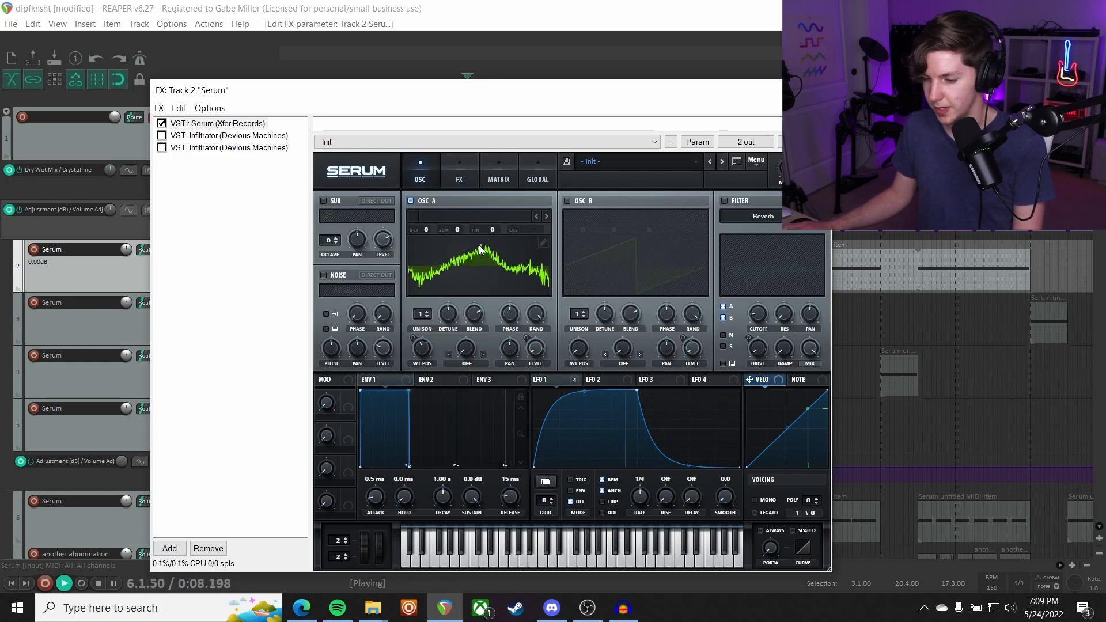
{"action": "key", "text": "space"}
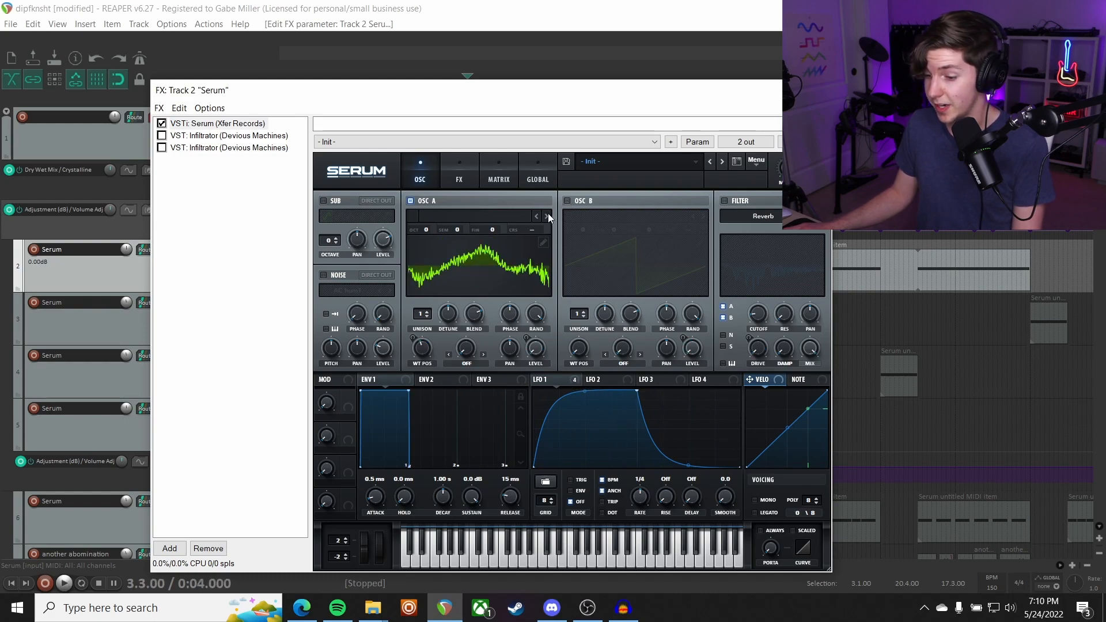
Switch oscillator B back on and compare the playing sound with and without it
{"action": "left_click", "coordinate": [568, 201]}
{"action": "key", "text": "space"}
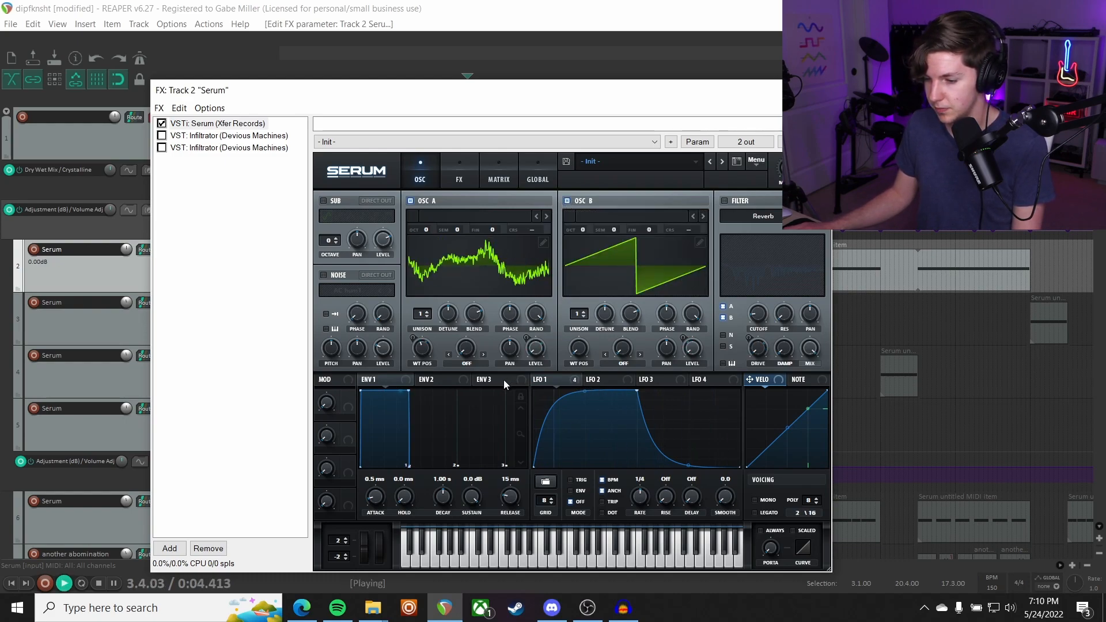
{"action": "left_click", "coordinate": [568, 200]}
{"action": "left_click", "coordinate": [567, 201]}
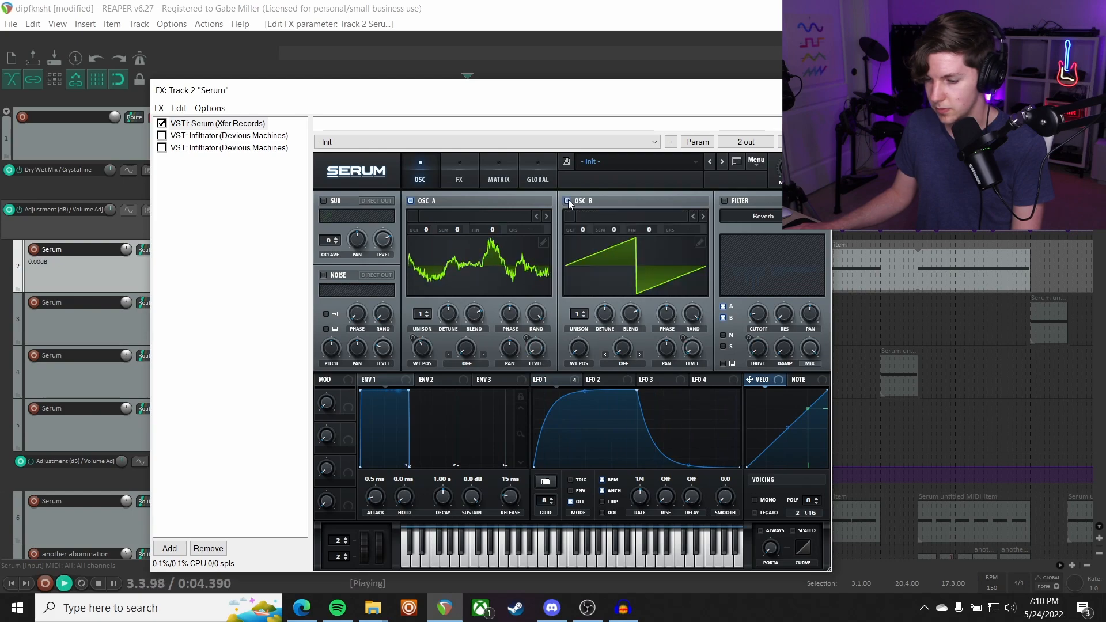
{"action": "key", "text": "space"}
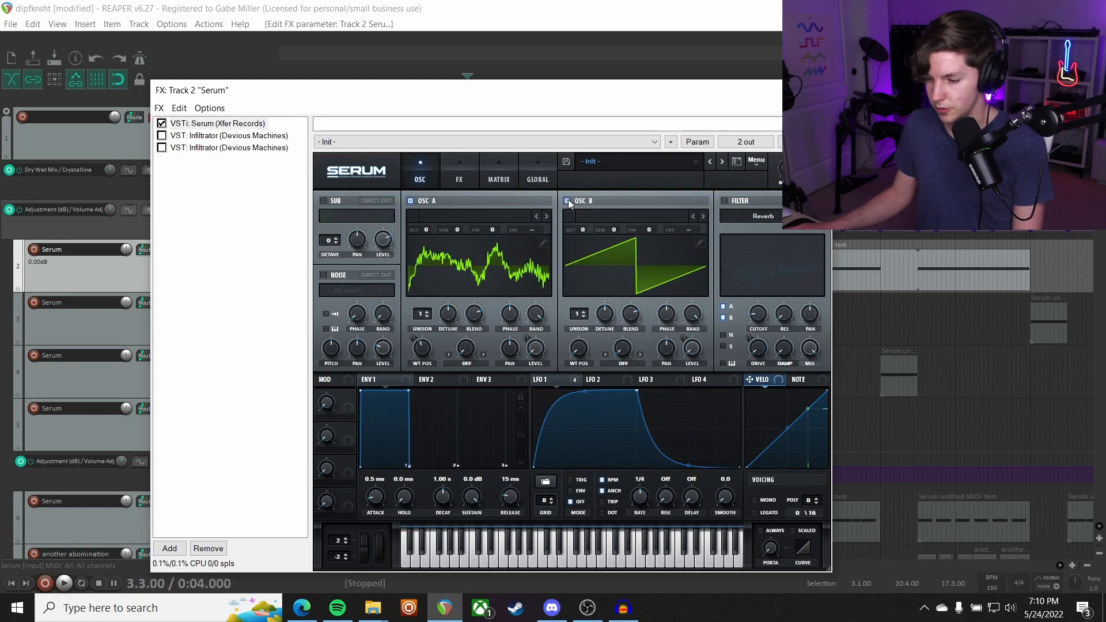
Re-enable Serum's Reverb-type filter and audition the patch with both oscillators
{"action": "left_click", "coordinate": [725, 200]}
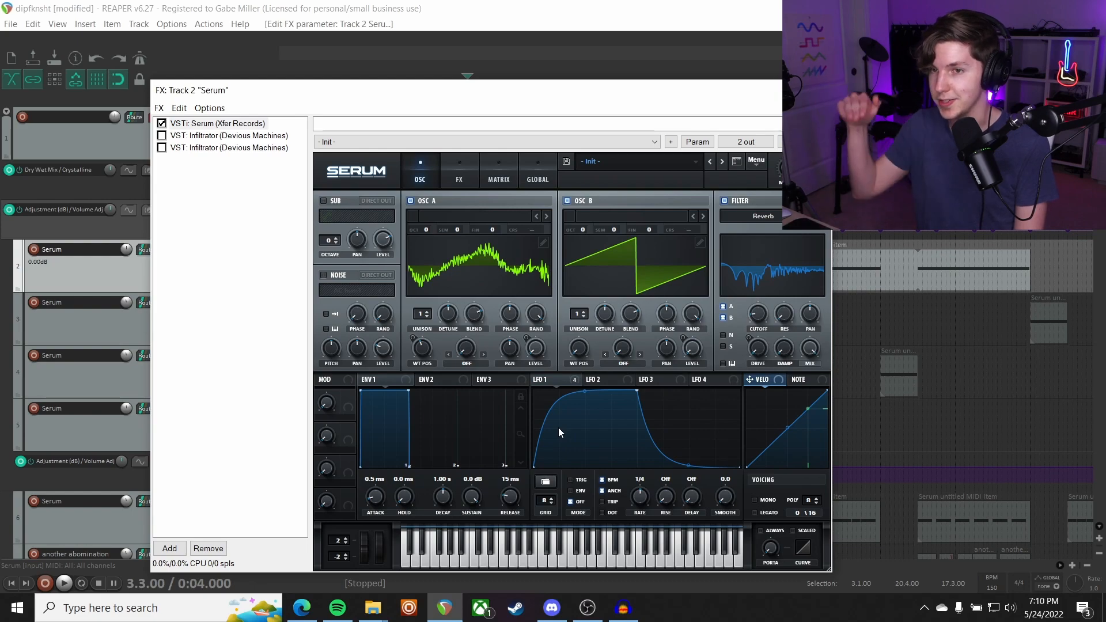
{"action": "key", "text": "space"}
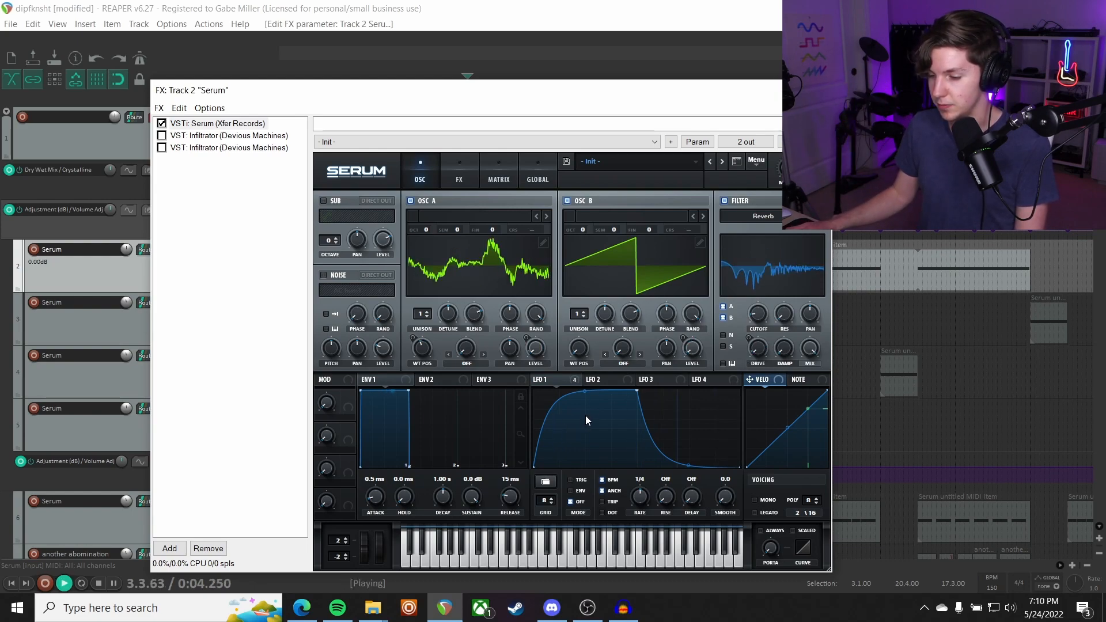
{"action": "key", "text": "space"}
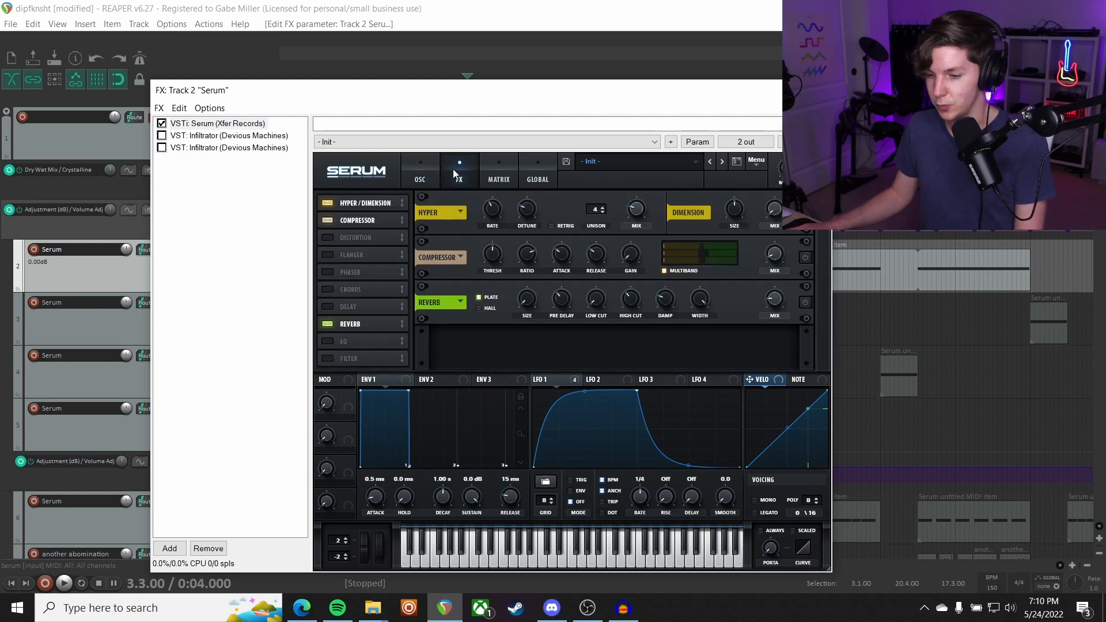
Turn Serum's compressor and reverb effects back on and audition the full patch
{"action": "left_click", "coordinate": [458, 172]}
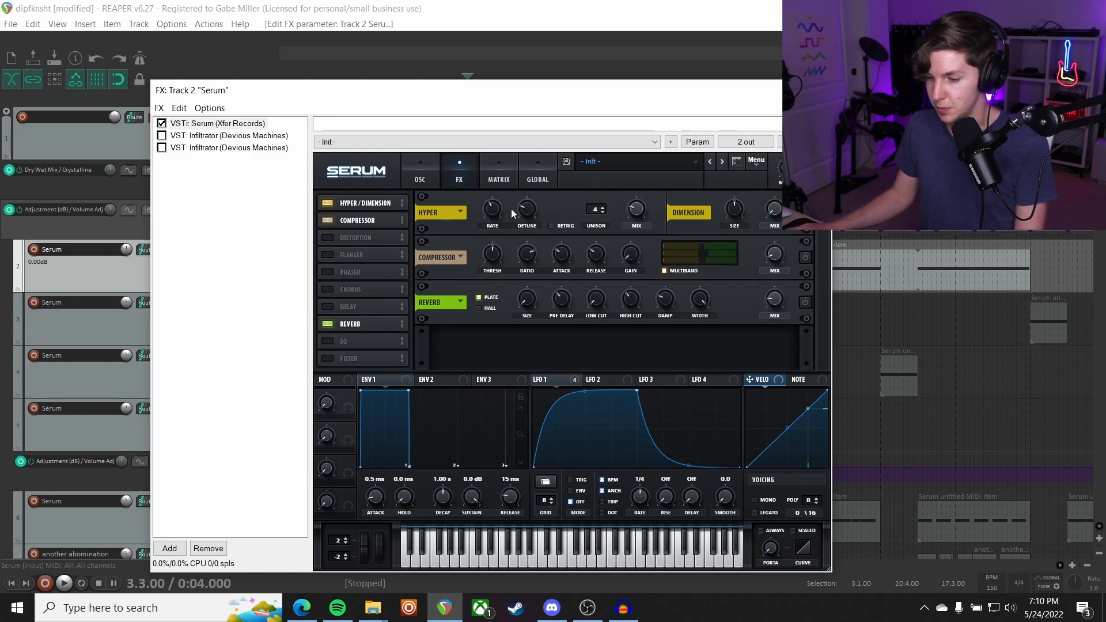
{"action": "left_click", "coordinate": [806, 257]}
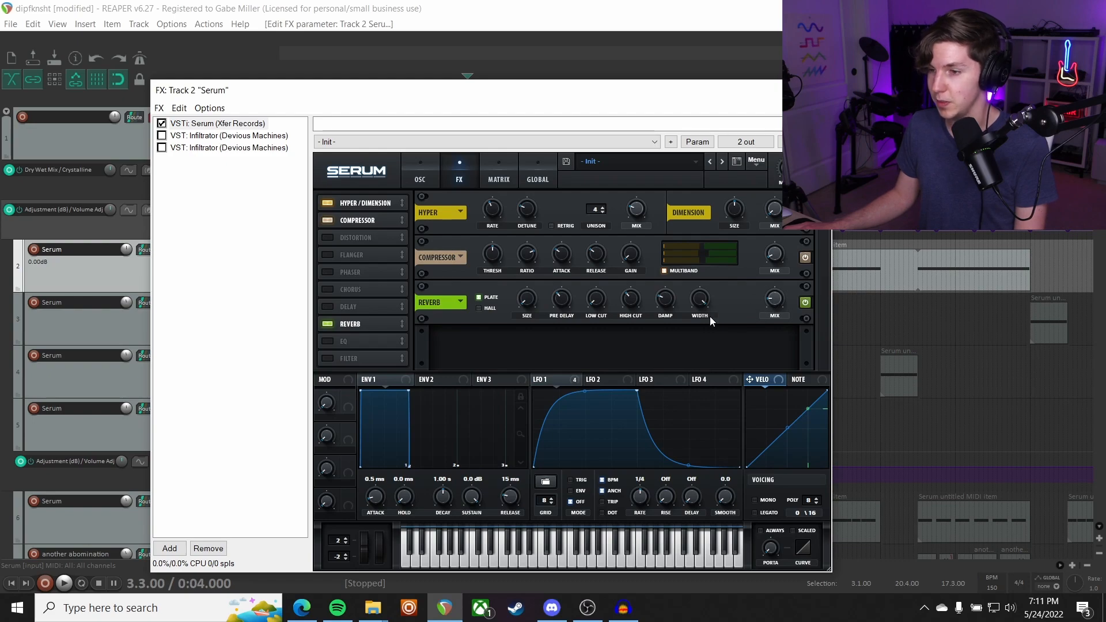
{"action": "key", "text": "space"}
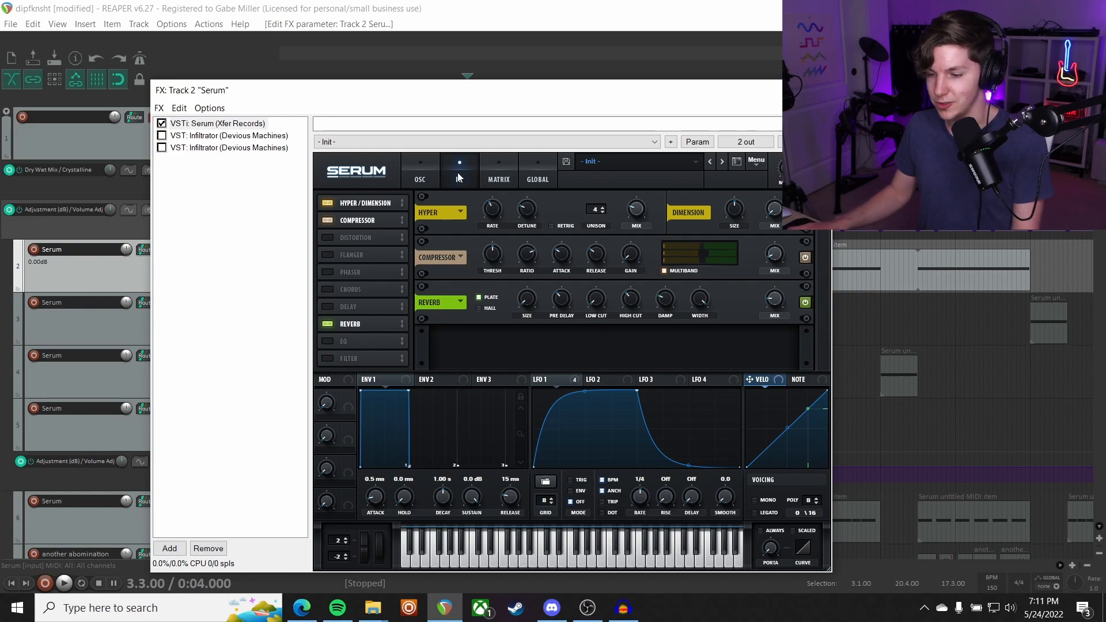
{"action": "left_click", "coordinate": [427, 175]}
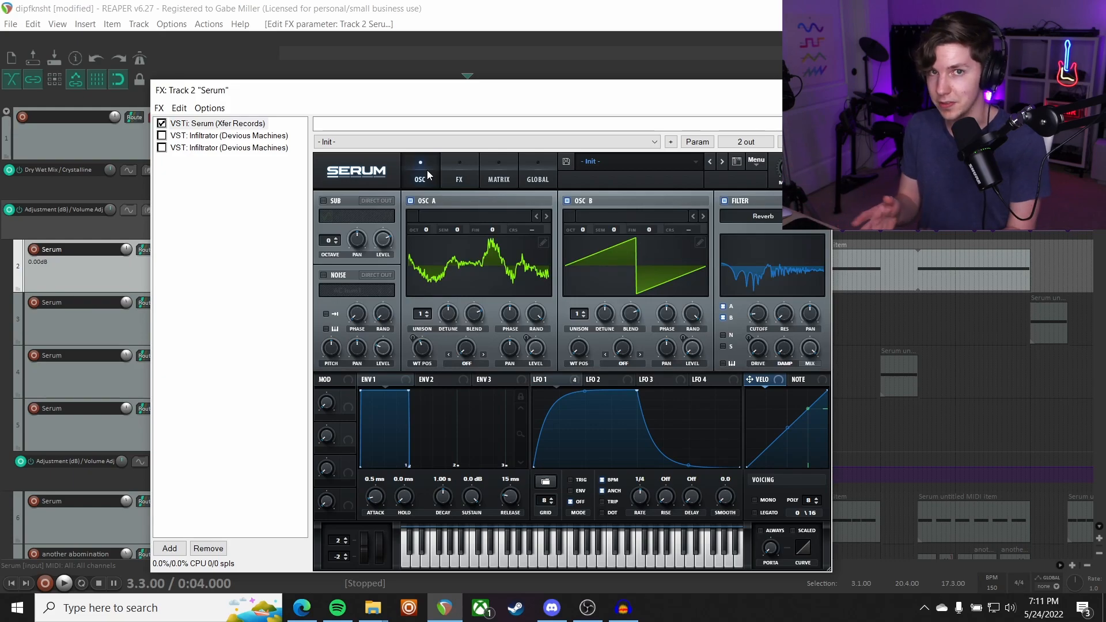
Enable the first Infiltrator effect in track 2's chain with its Mangle preset shown
{"action": "left_click", "coordinate": [204, 148]}
{"action": "left_click", "coordinate": [205, 92]}
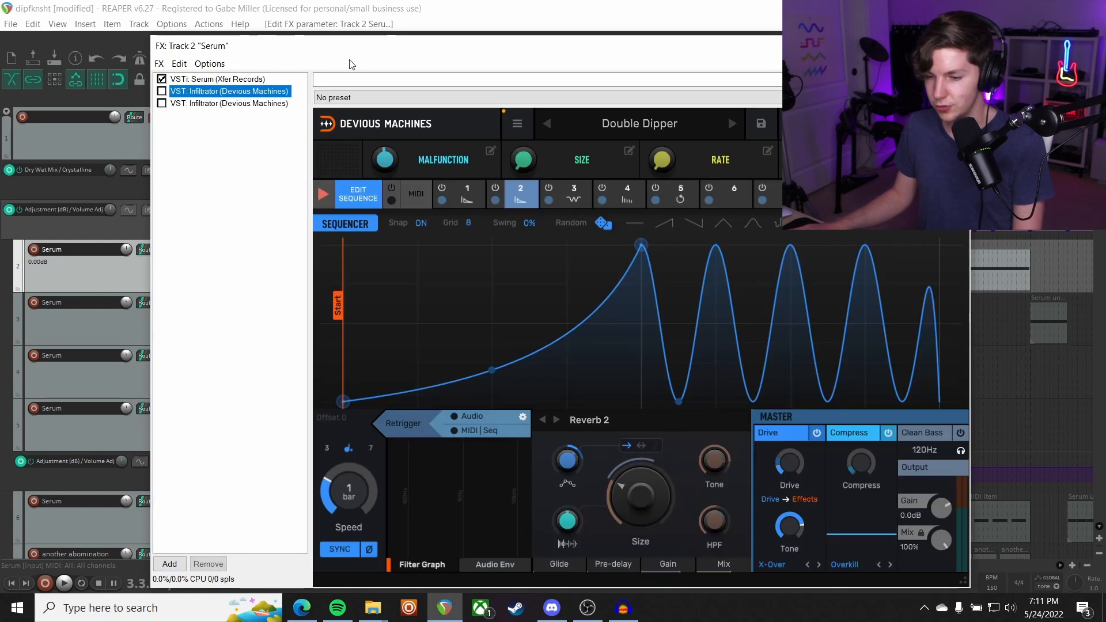
{"action": "left_click", "coordinate": [163, 91]}
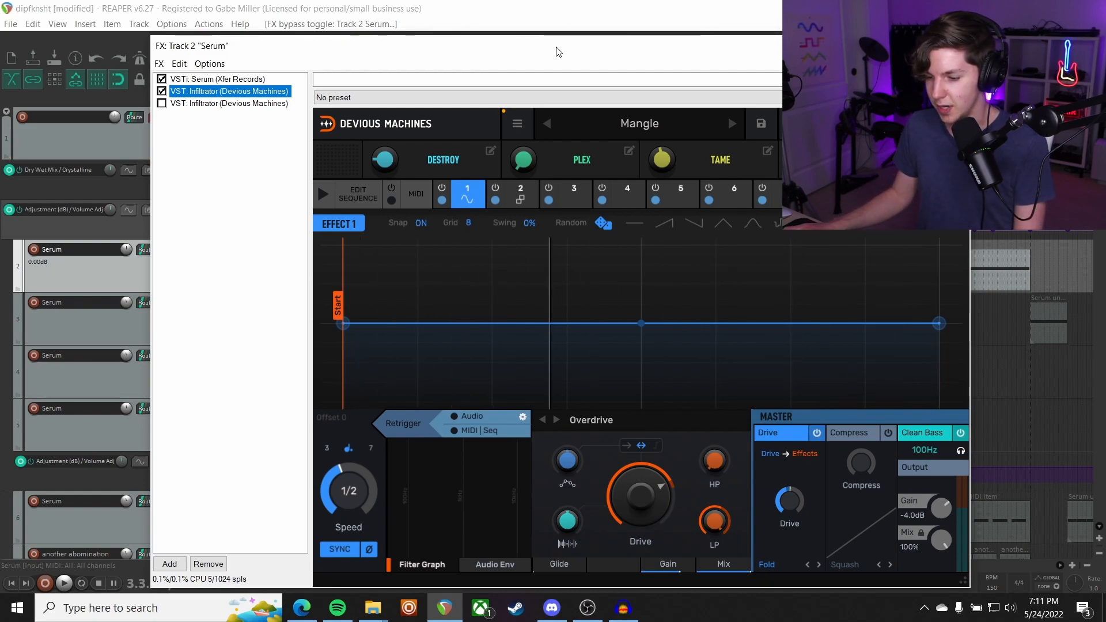
{"action": "left_click_drag", "start_coordinate": [559, 51], "coordinate": [543, 49]}
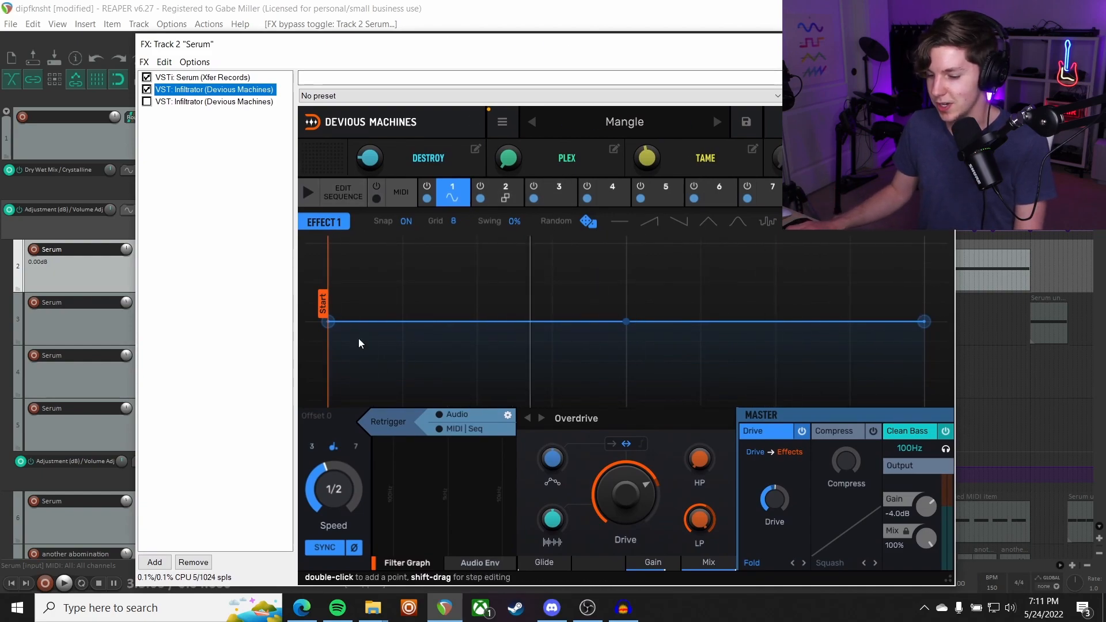
Look up Mangle in Infiltrator's Distortion presets and compare the sound with the effect bypassed and enabled
{"action": "left_click", "coordinate": [624, 122]}
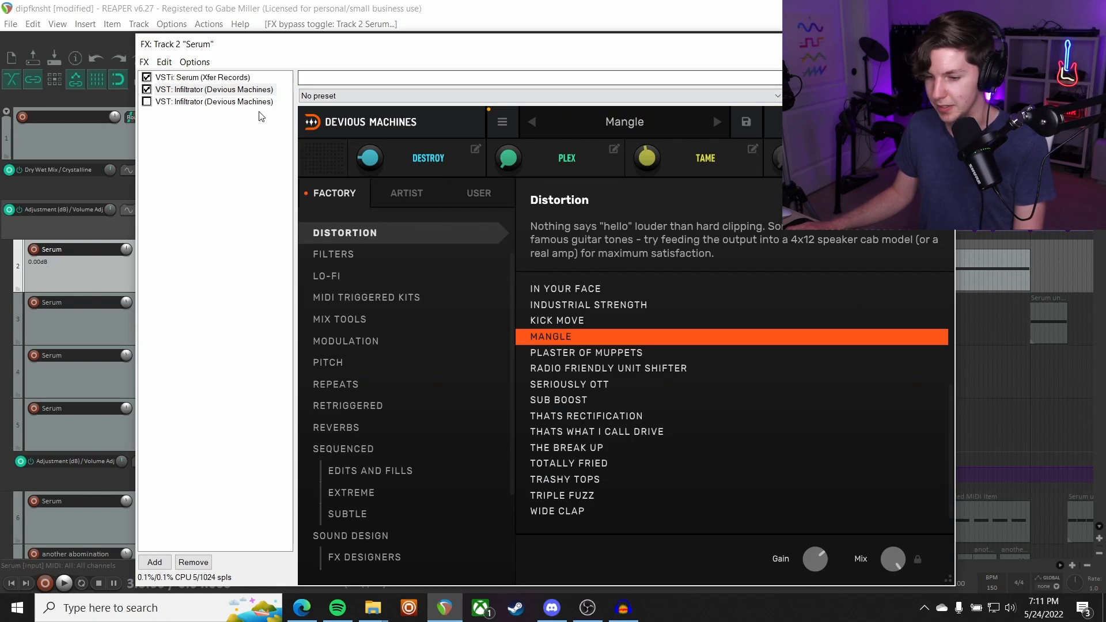
{"action": "left_click", "coordinate": [148, 90]}
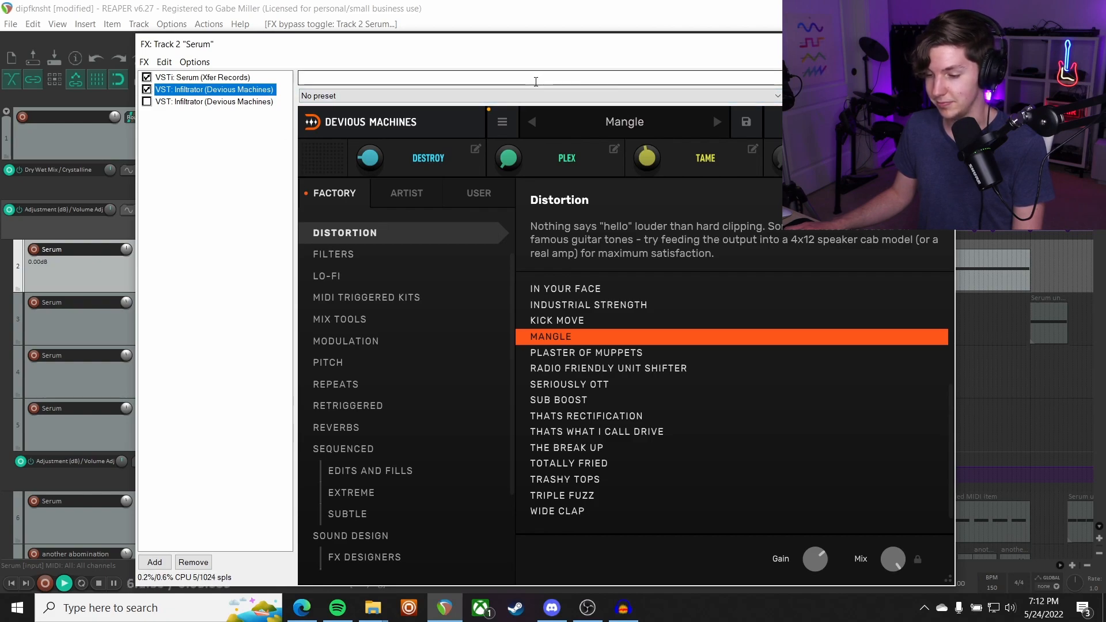
{"action": "left_click", "coordinate": [148, 89]}
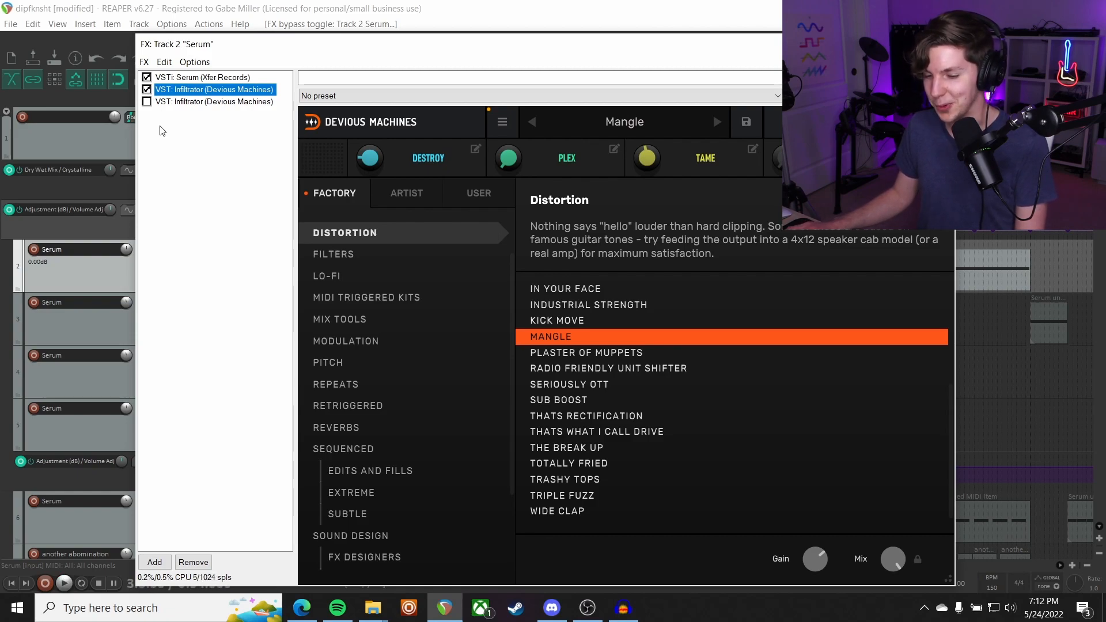
{"action": "left_click", "coordinate": [624, 115]}
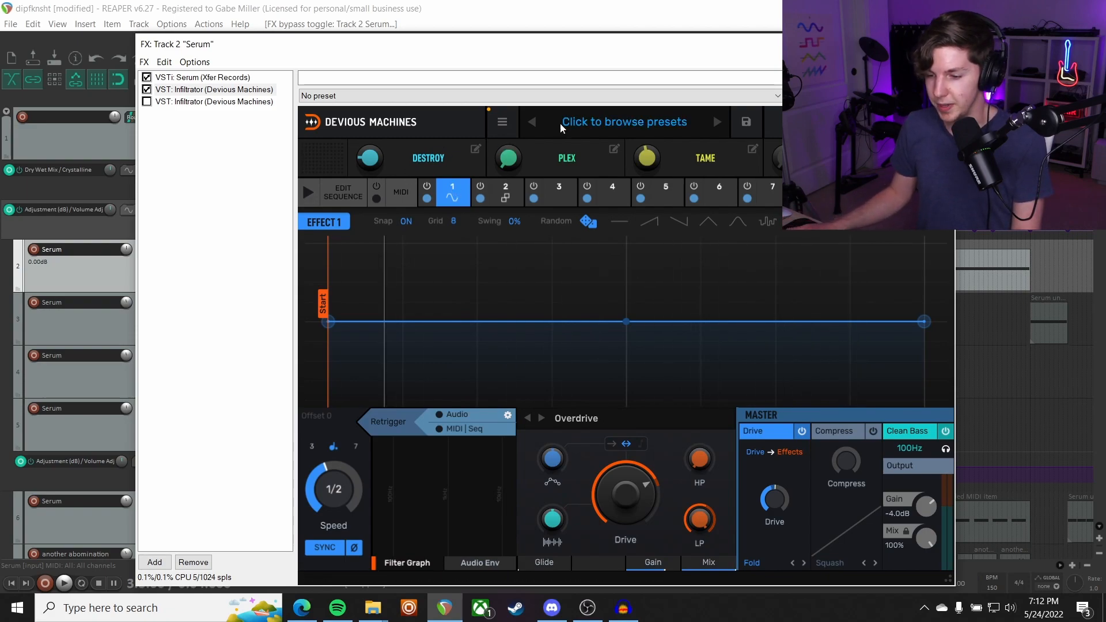
Enable track 2's second Infiltrator effect with its Double Dipper preset, audition it and inspect its effect sequence
{"action": "left_click", "coordinate": [204, 103]}
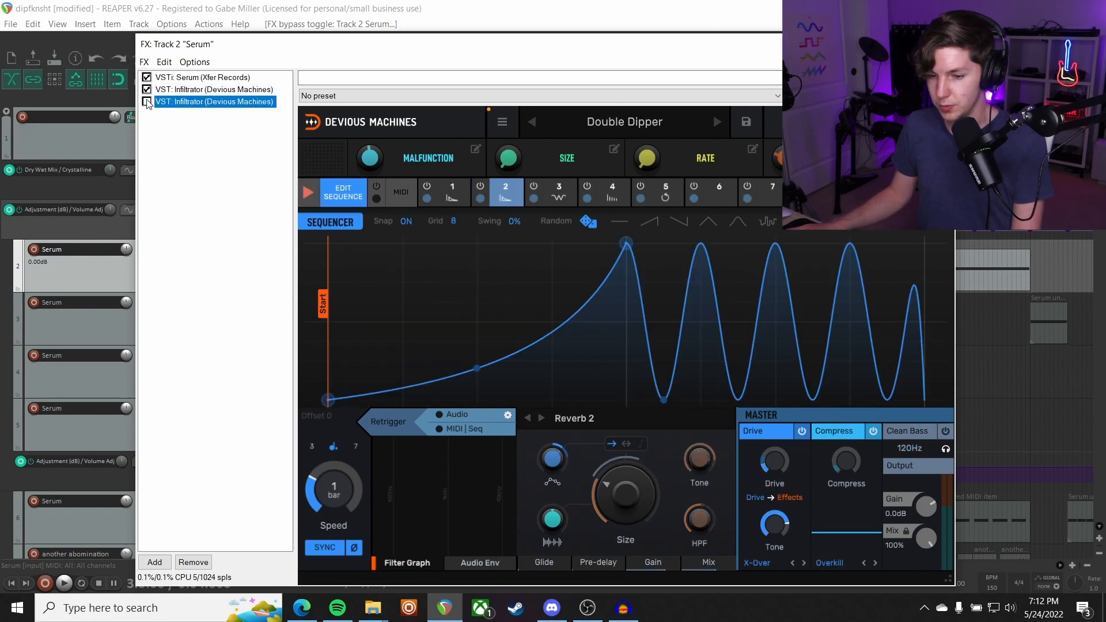
{"action": "left_click_drag", "start_coordinate": [327, 49], "coordinate": [272, 43]}
{"action": "key", "text": "space"}
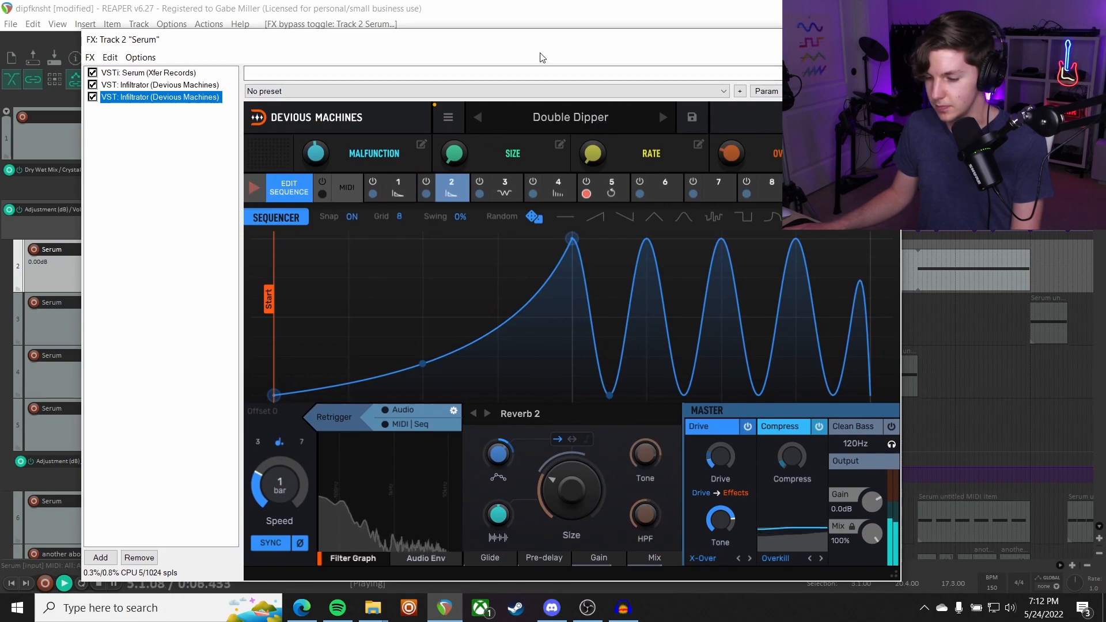
{"action": "left_click", "coordinate": [570, 116]}
{"action": "key", "text": "space"}
{"action": "left_click", "coordinate": [350, 172]}
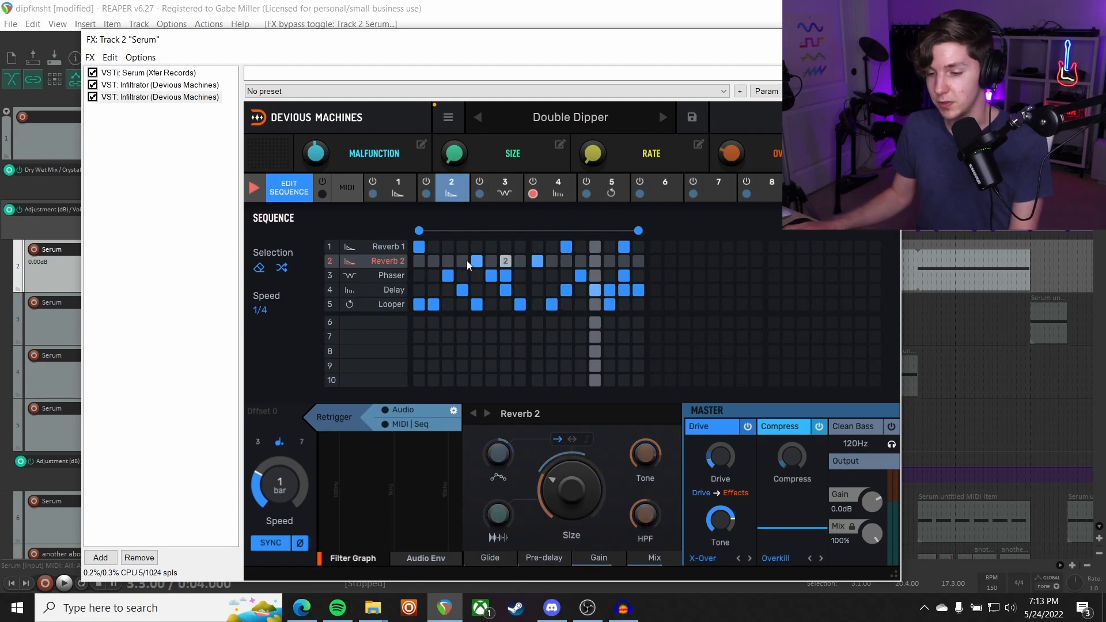
{"action": "key", "text": "Escape"}
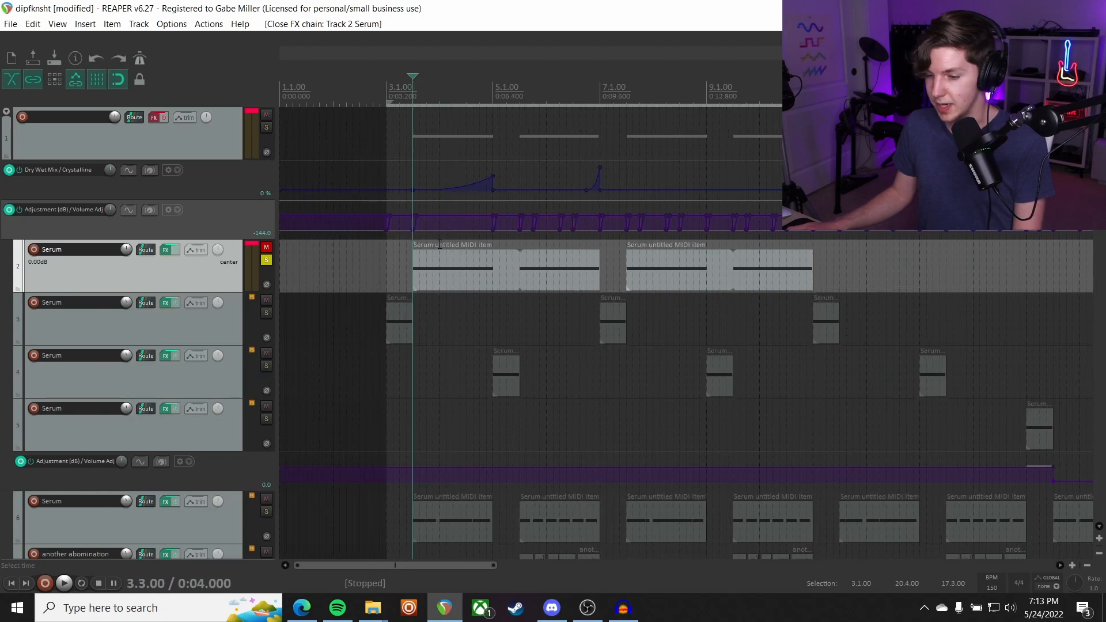
Clear track 2's solo and audition the doot doot doot.wav recording soloed on track 27
{"action": "scroll", "coordinate": [382, 271], "scroll_direction": "down", "scroll_amount": 2}
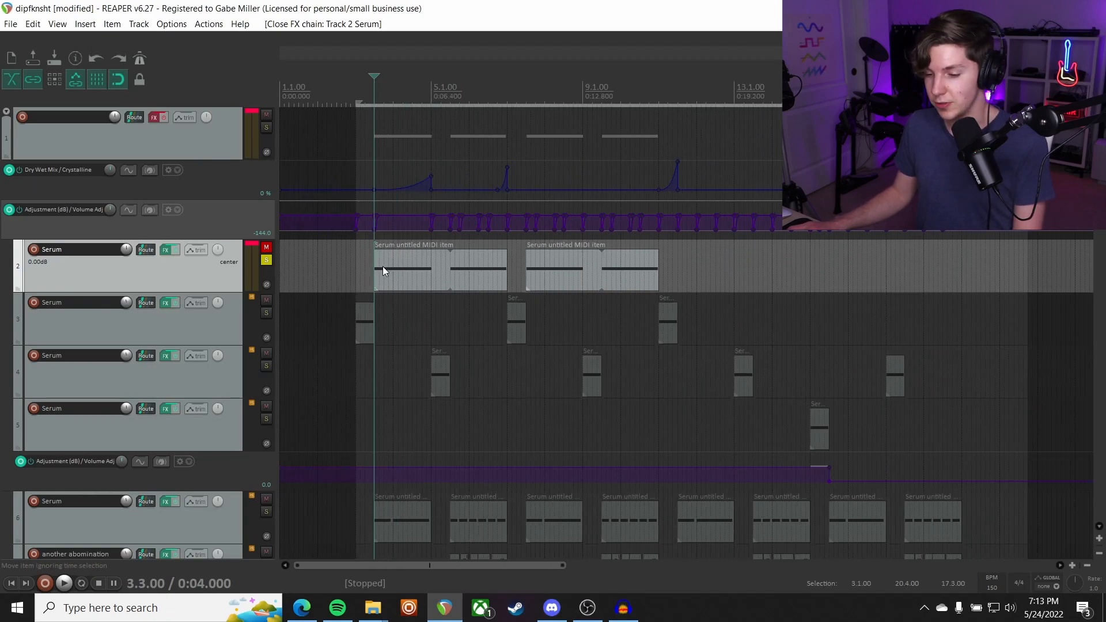
{"action": "left_click", "coordinate": [266, 260]}
{"action": "scroll", "coordinate": [193, 258], "scroll_direction": "down", "scroll_amount": 10}
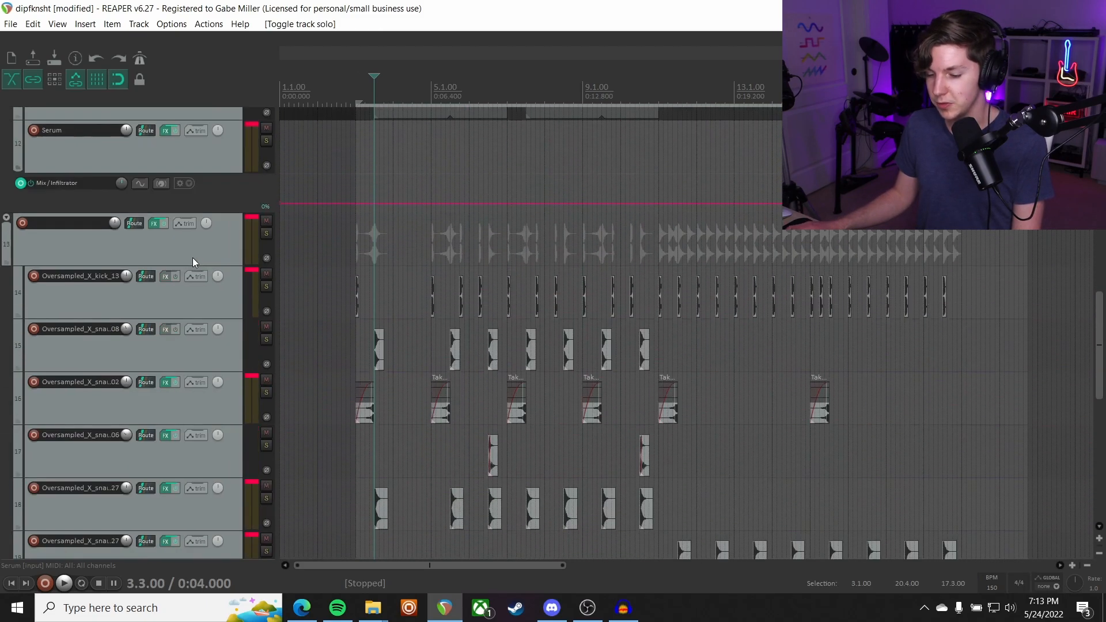
{"action": "scroll", "coordinate": [192, 258], "scroll_direction": "down", "scroll_amount": 7}
{"action": "scroll", "coordinate": [685, 332], "scroll_direction": "down", "scroll_amount": 3}
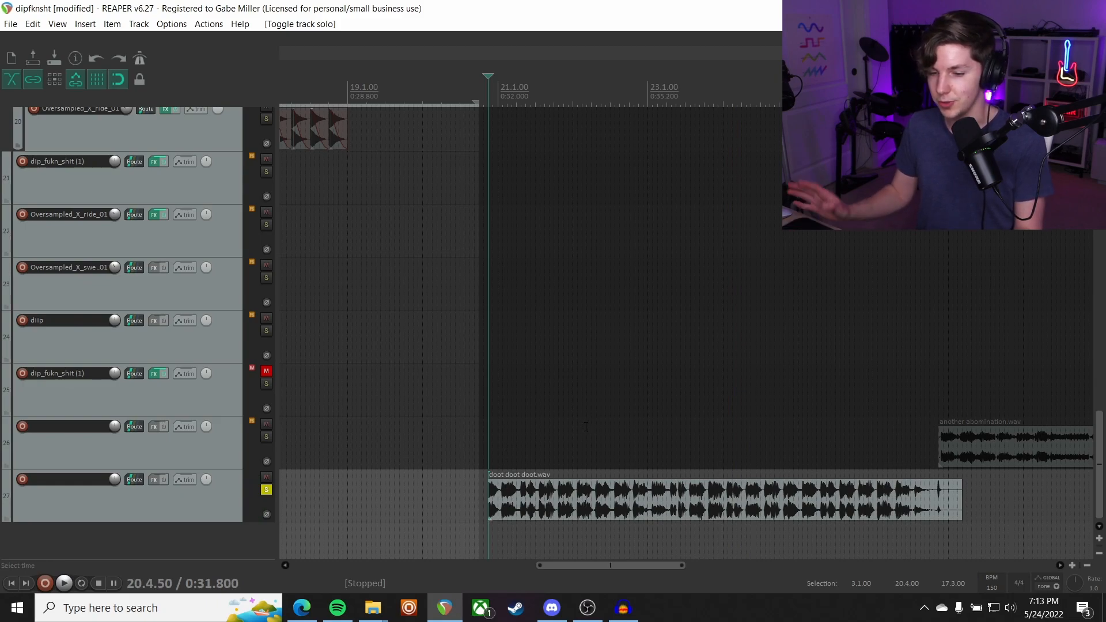
{"action": "key", "text": "space"}
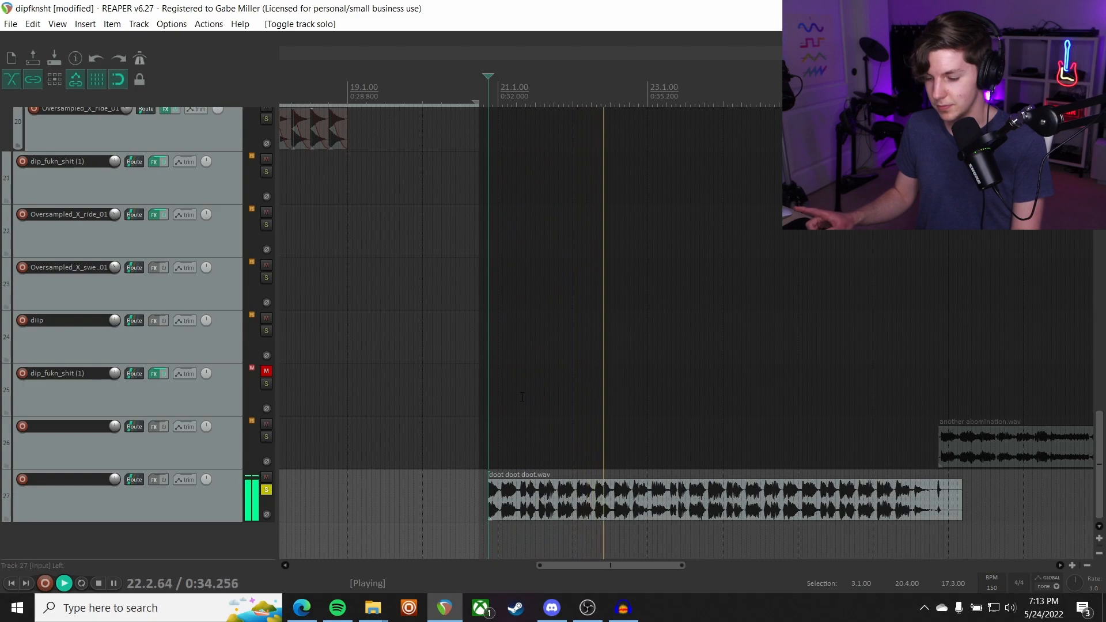
{"action": "key", "text": "space"}
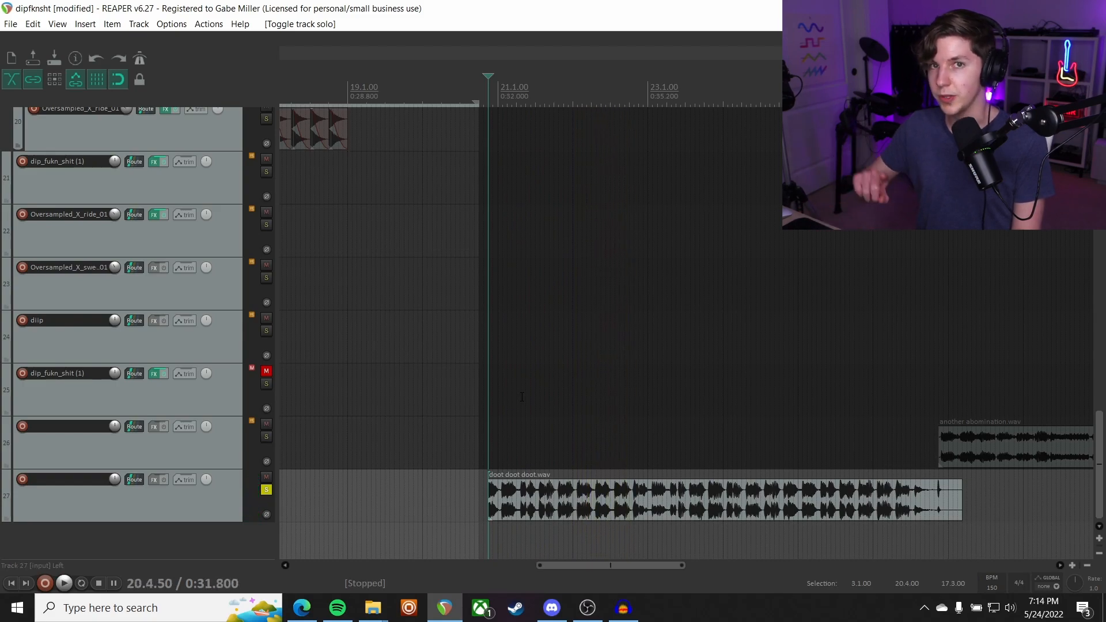
Remove the solo from track 27 and audition another abomination.wav on track 26 from 27.1.00
{"action": "scroll", "coordinate": [621, 341], "scroll_direction": "down", "scroll_amount": 2}
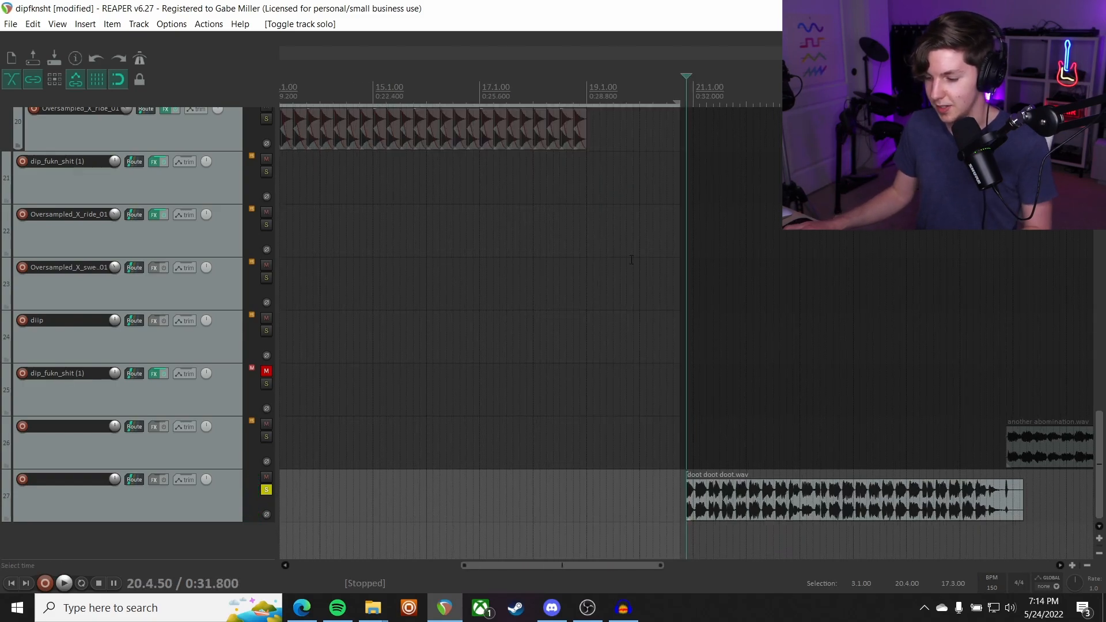
{"action": "scroll", "coordinate": [631, 260], "scroll_direction": "right", "scroll_amount": 5}
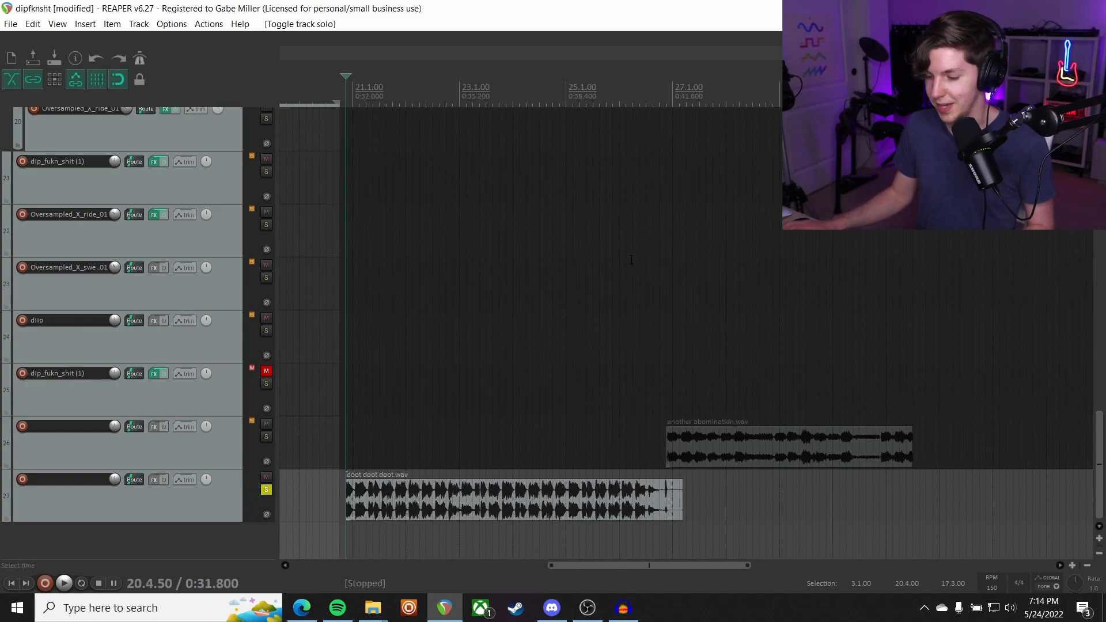
{"action": "left_click", "coordinate": [266, 489]}
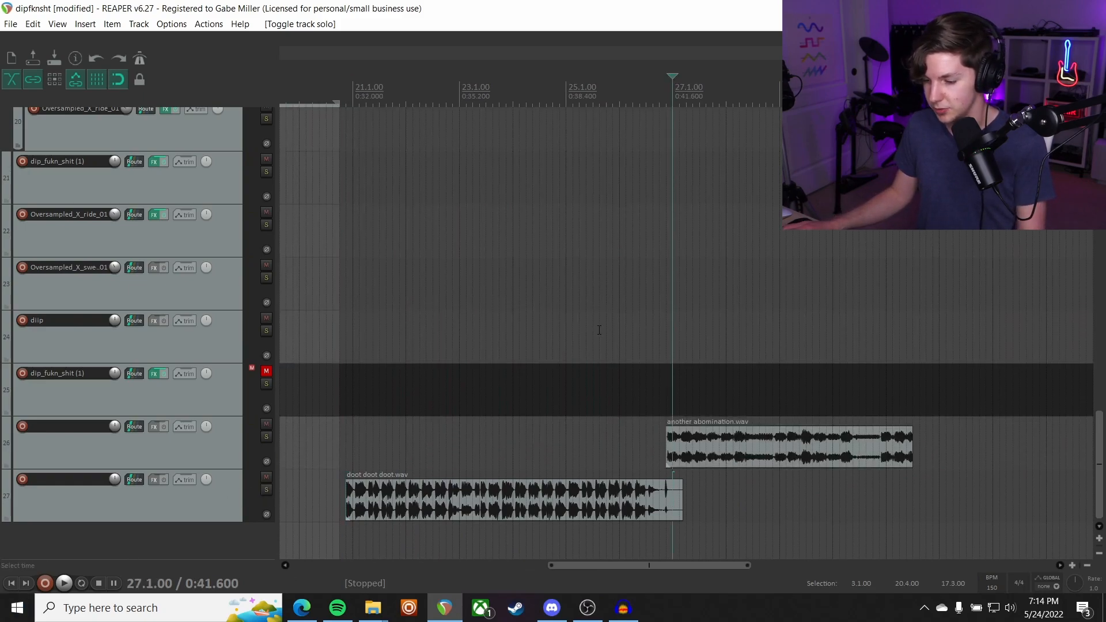
{"action": "scroll", "coordinate": [599, 331], "scroll_direction": "right", "scroll_amount": 3}
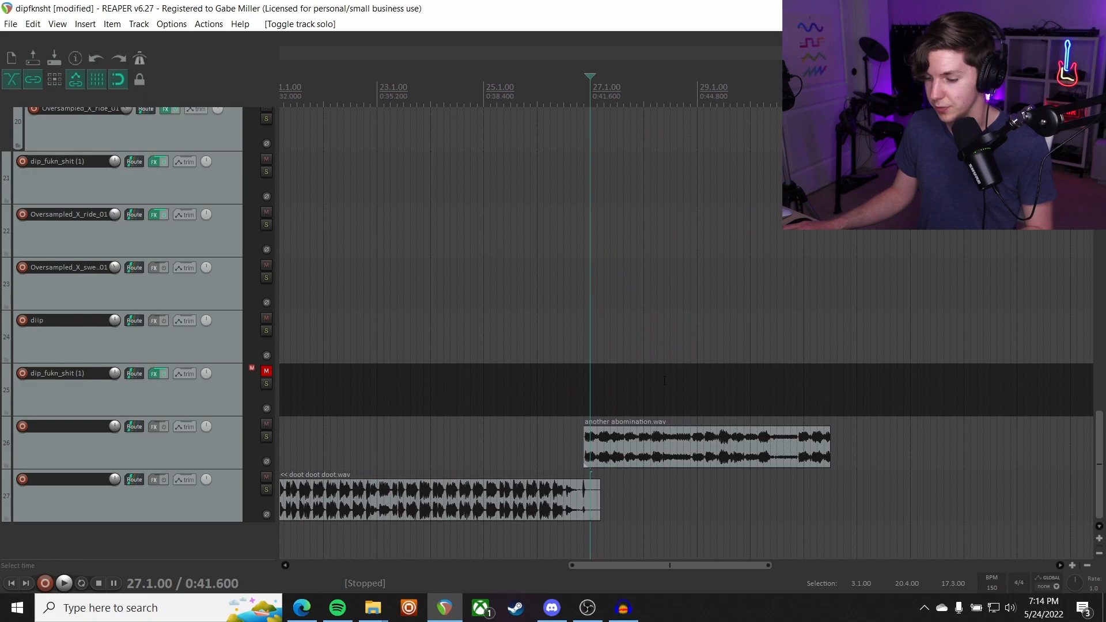
{"action": "key", "text": "space"}
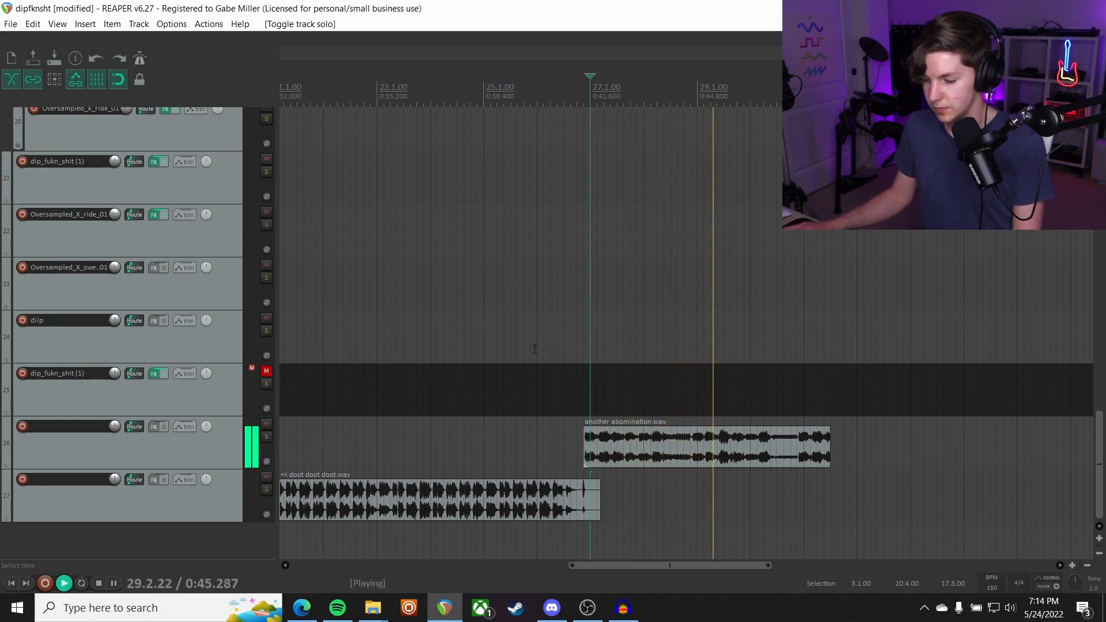
{"action": "key", "text": "space"}
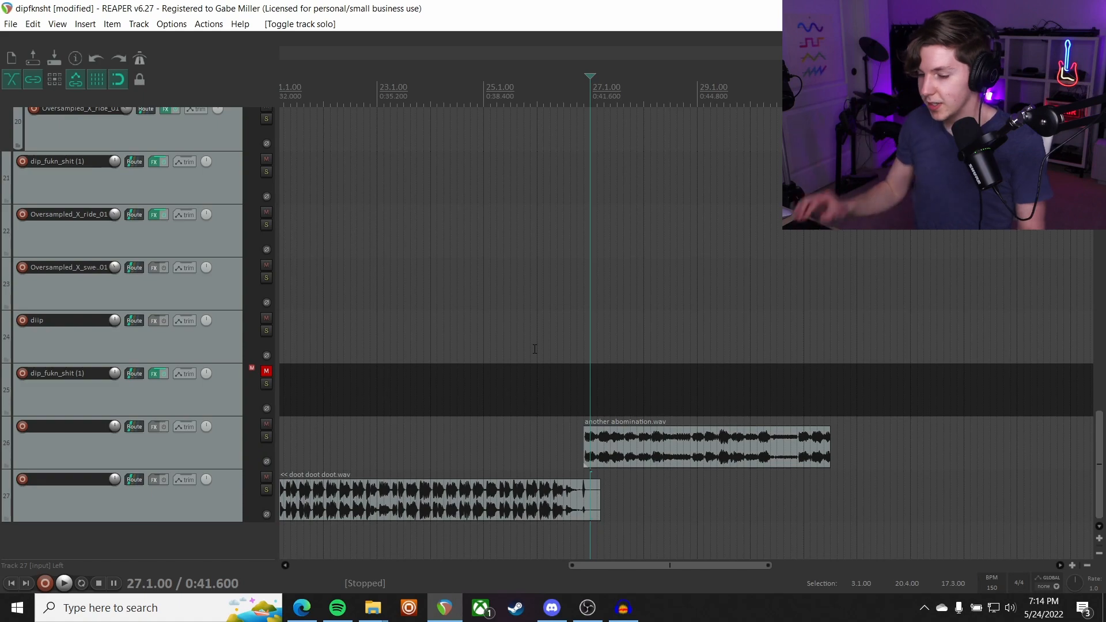
Mute the Serum tracks 3 and 4 and play the arrangement from 3.1.00
{"action": "scroll", "coordinate": [597, 323], "scroll_direction": "left", "scroll_amount": 10}
{"action": "scroll", "coordinate": [152, 344], "scroll_direction": "up", "scroll_amount": 10}
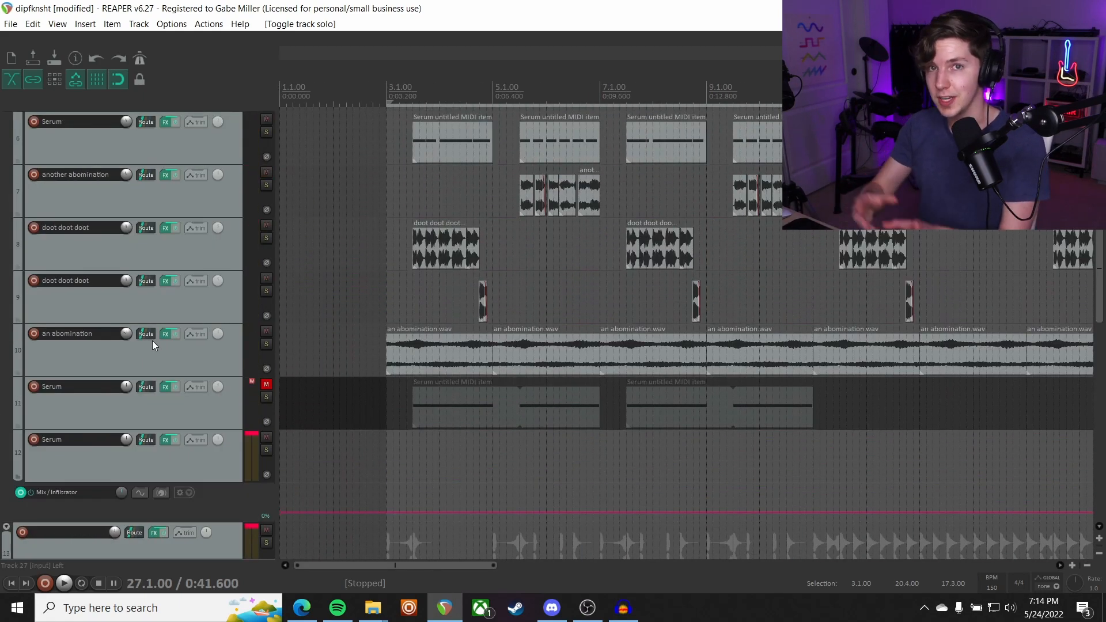
{"action": "scroll", "coordinate": [152, 341], "scroll_direction": "up", "scroll_amount": 5}
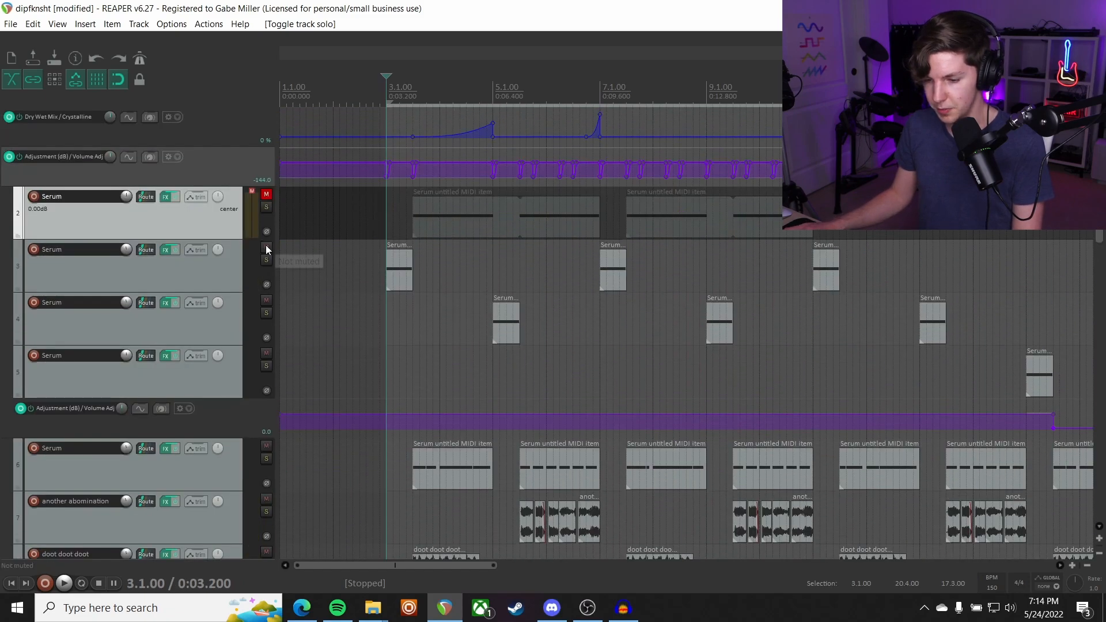
{"action": "left_click", "coordinate": [266, 247]}
{"action": "left_click", "coordinate": [266, 299]}
{"action": "scroll", "coordinate": [132, 275], "scroll_direction": "down", "scroll_amount": 2}
{"action": "key", "text": "space"}
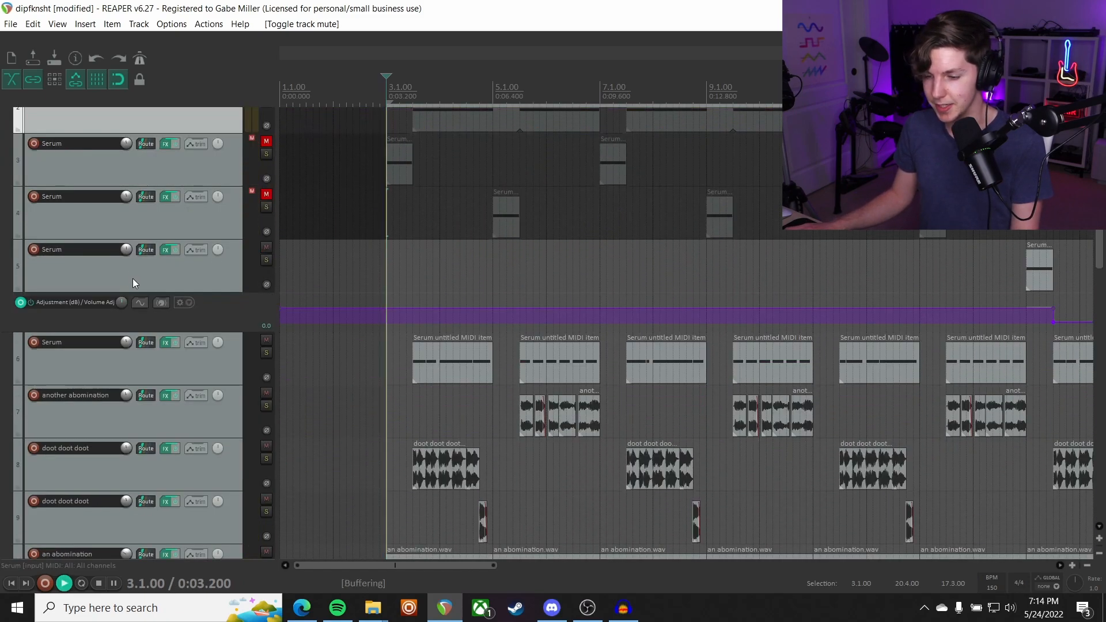
{"action": "scroll", "coordinate": [133, 278], "scroll_direction": "down", "scroll_amount": 2}
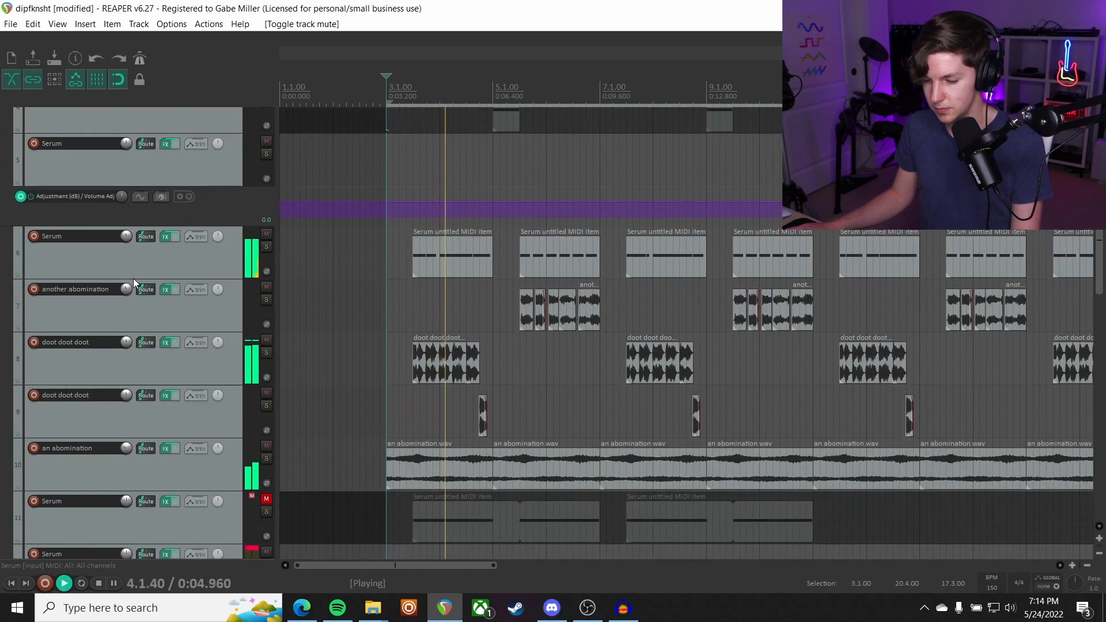
Solo the two doot doot doot tracks, 8 and 9, and audition them from 3.3.00
{"action": "left_click", "coordinate": [266, 353]}
{"action": "key", "text": "space"}
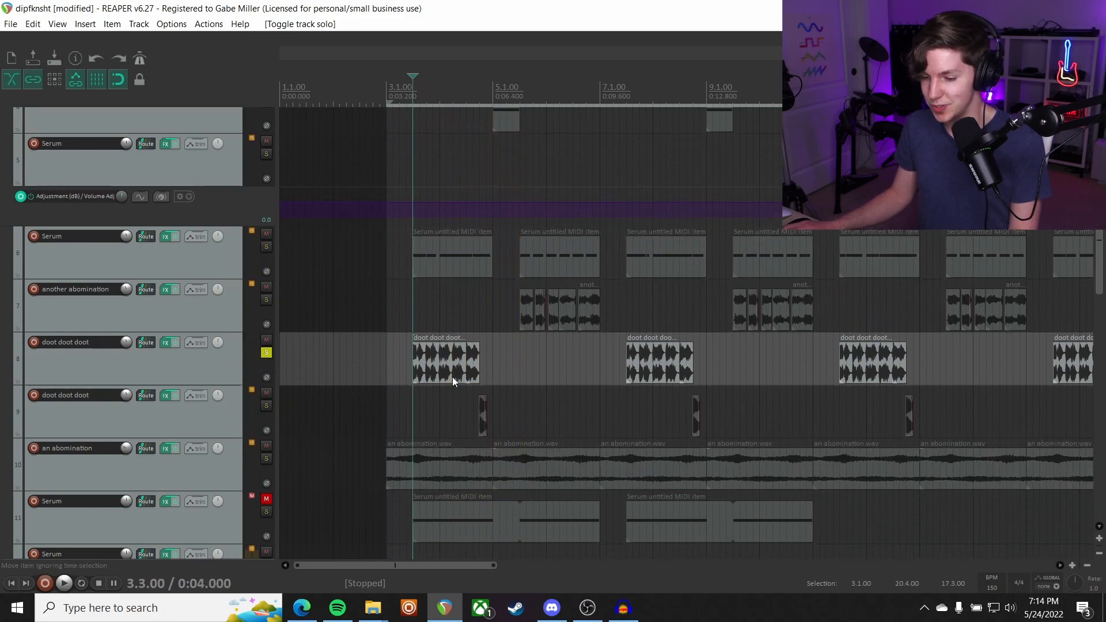
{"action": "scroll", "coordinate": [453, 375], "scroll_direction": "up", "scroll_amount": 2}
{"action": "key", "text": "space"}
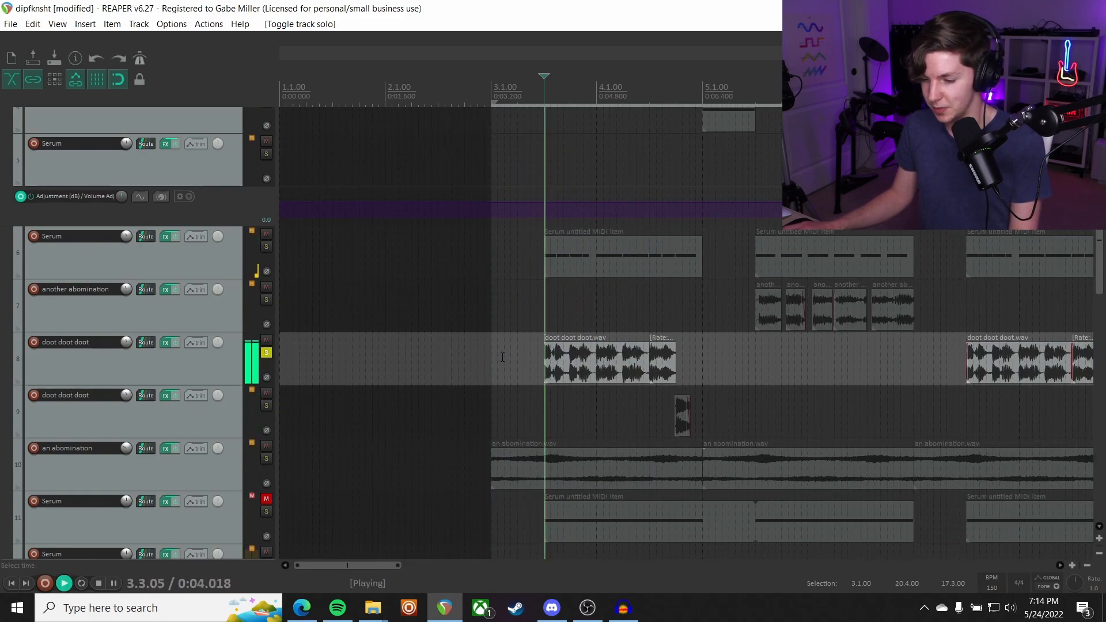
{"action": "left_click", "coordinate": [266, 405]}
{"action": "scroll", "coordinate": [593, 365], "scroll_direction": "right", "scroll_amount": 2}
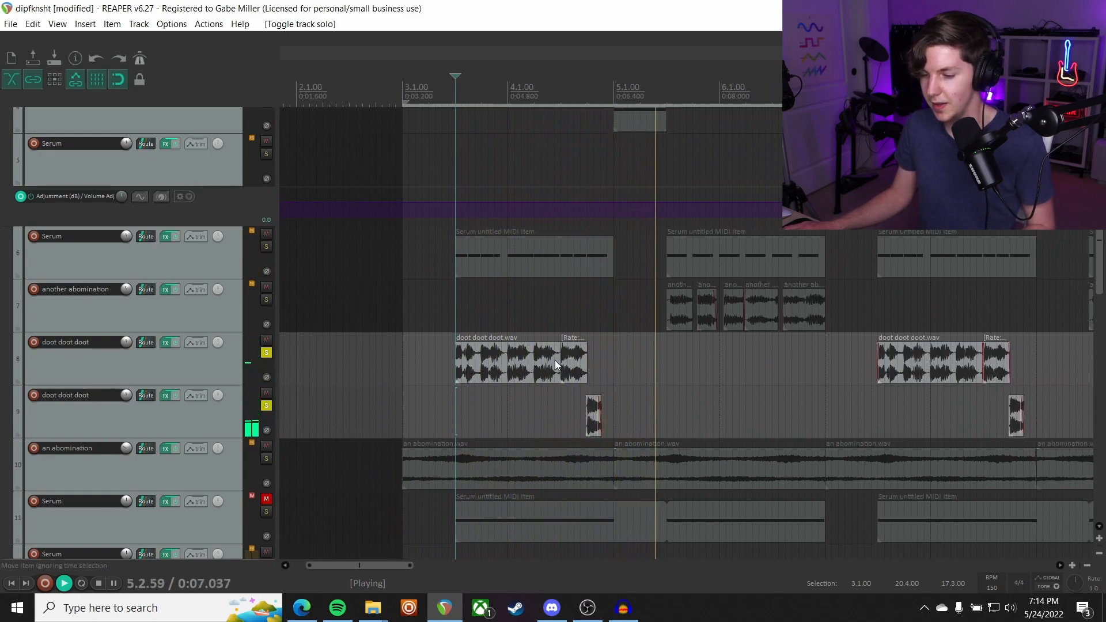
{"action": "key", "text": "space"}
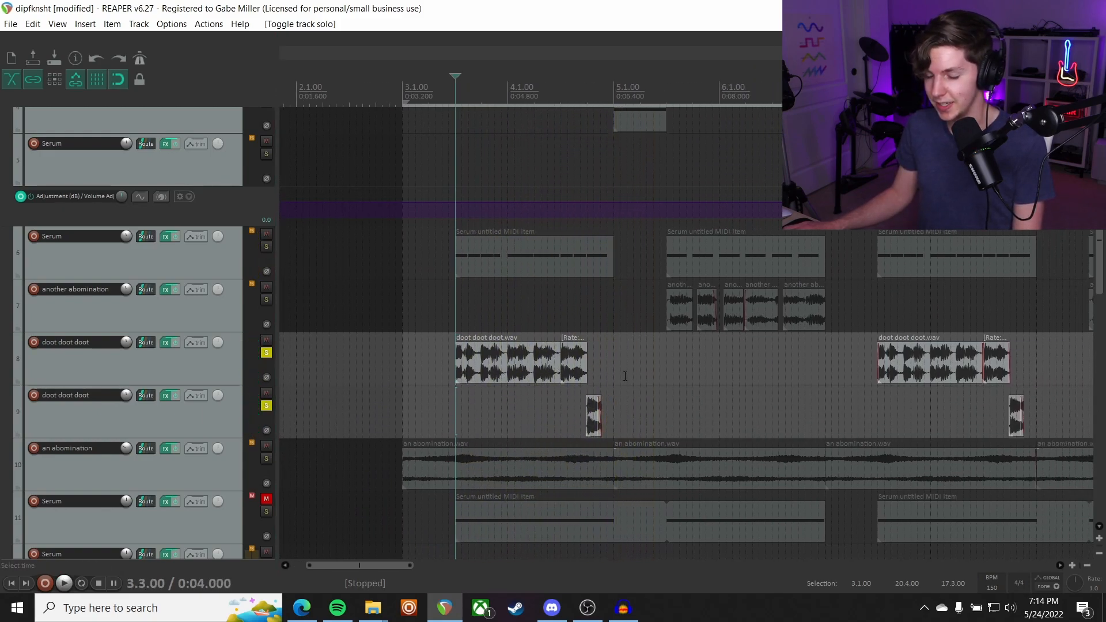
Examine the sliced and rate-changed doot doot doot.wav clips on tracks 8 and 9
{"action": "scroll", "coordinate": [627, 375], "scroll_direction": "up", "scroll_amount": 4}
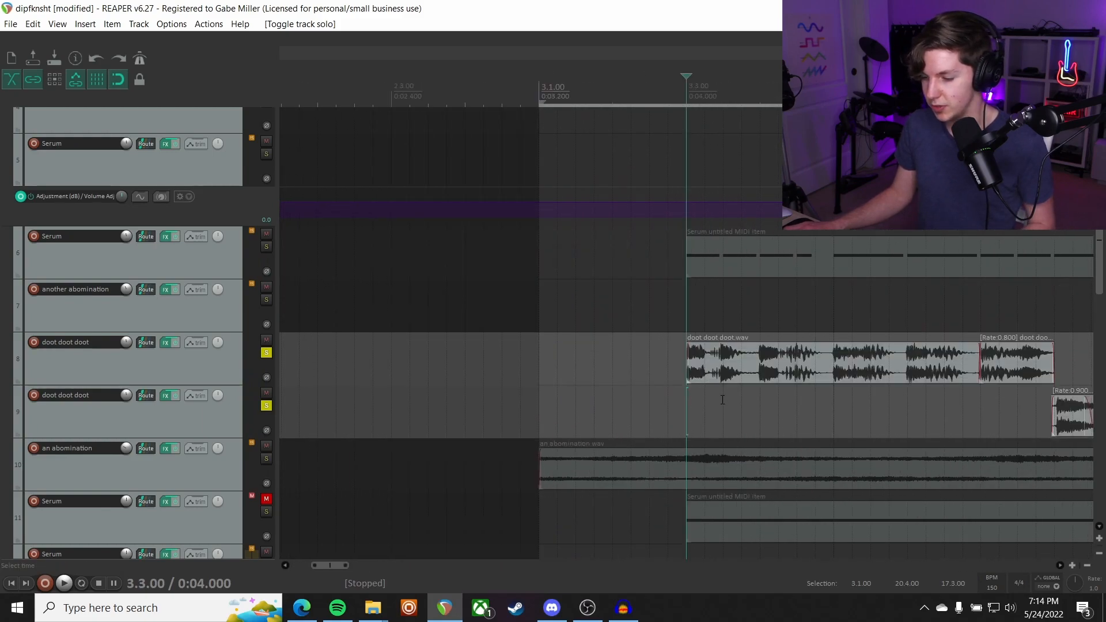
{"action": "scroll", "coordinate": [722, 399], "scroll_direction": "right", "scroll_amount": 5}
{"action": "scroll", "coordinate": [845, 396], "scroll_direction": "down", "scroll_amount": 1}
{"action": "scroll", "coordinate": [838, 368], "scroll_direction": "right", "scroll_amount": 5}
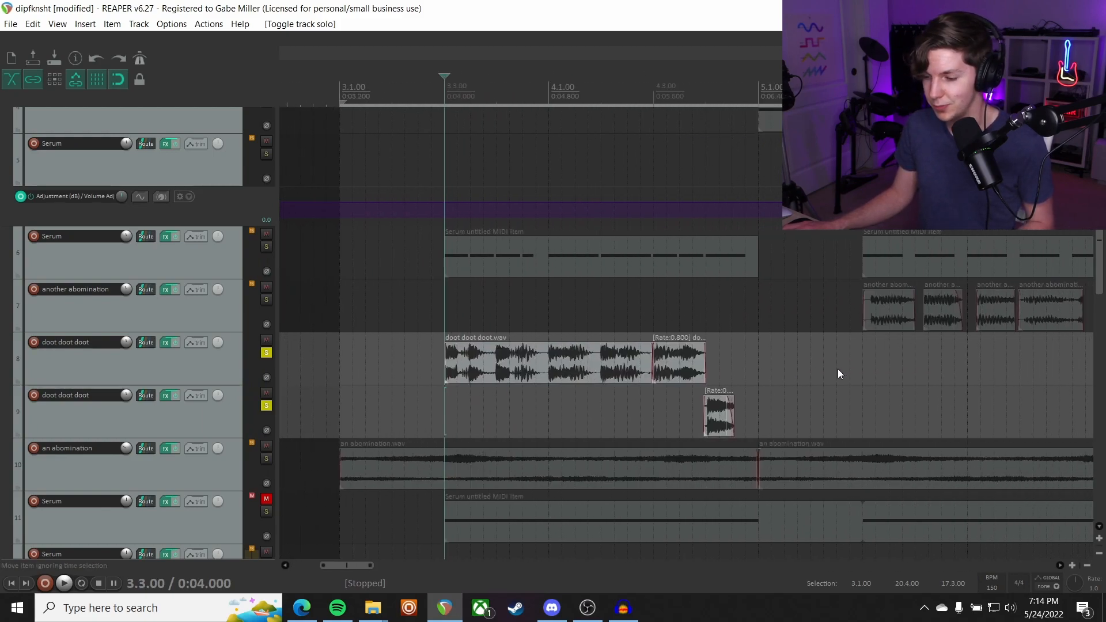
{"action": "scroll", "coordinate": [838, 369], "scroll_direction": "down", "scroll_amount": 1}
{"action": "scroll", "coordinate": [775, 354], "scroll_direction": "right", "scroll_amount": 7}
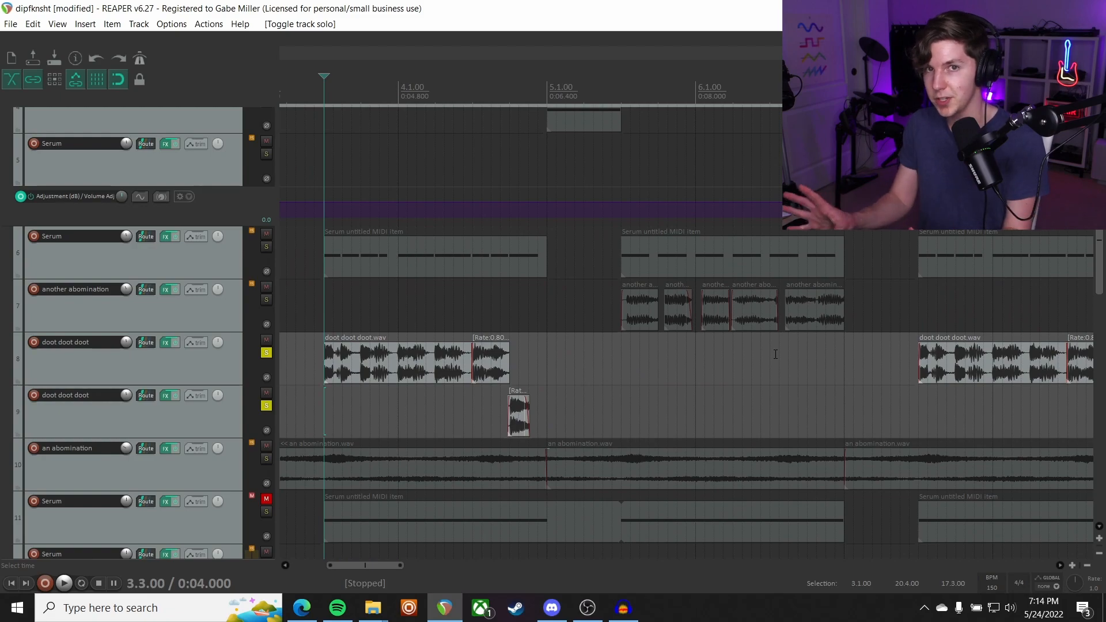
Open the effects chain of track 8, doot doot doot, and audition the clips with all effects bypassed
{"action": "left_click", "coordinate": [167, 343]}
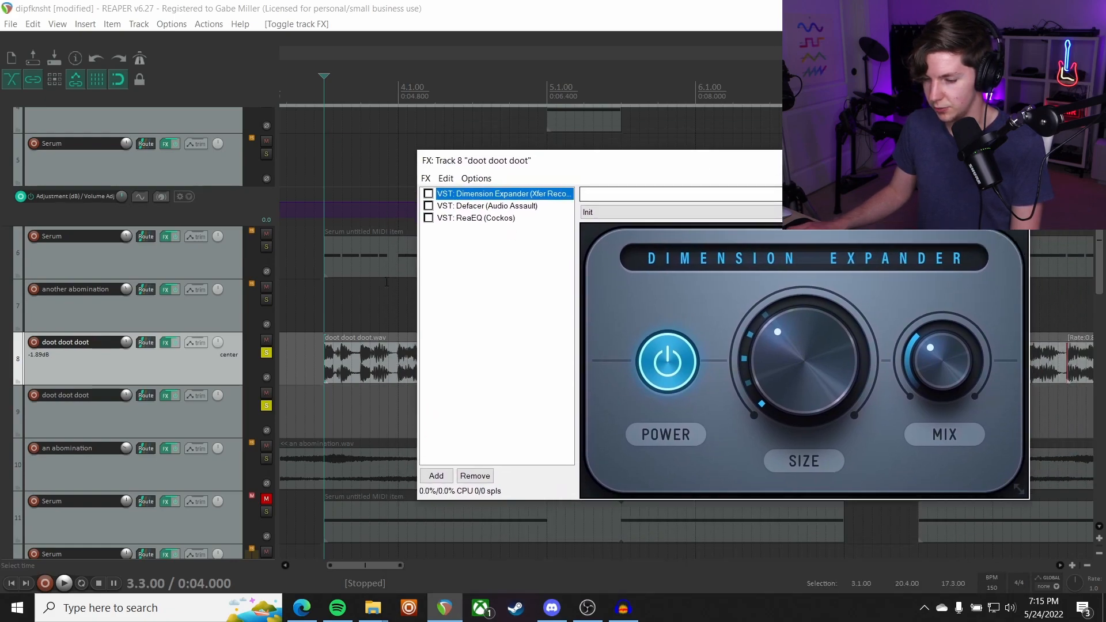
{"action": "key", "text": "space"}
{"action": "left_click_drag", "start_coordinate": [639, 166], "coordinate": [612, 150]}
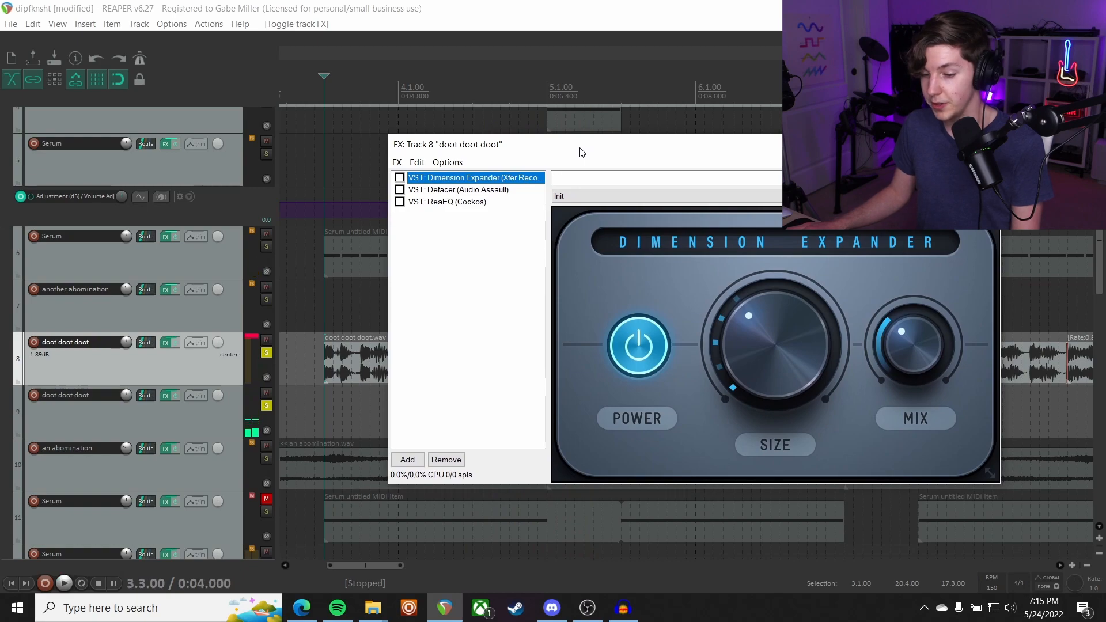
{"action": "left_click", "coordinate": [205, 409]}
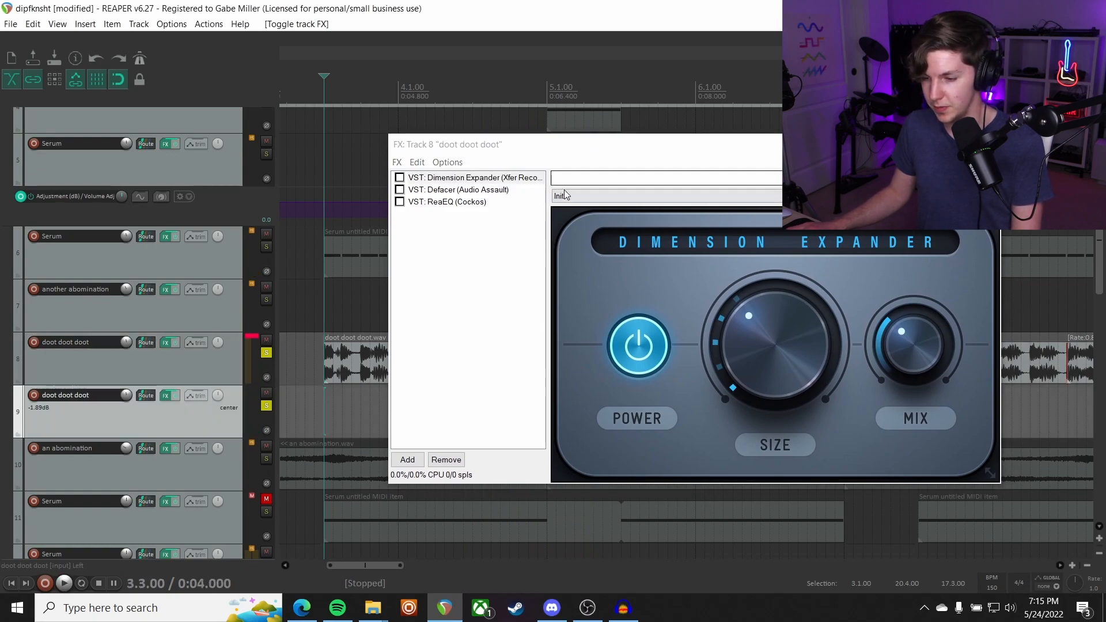
{"action": "left_click_drag", "start_coordinate": [578, 151], "coordinate": [628, 164]}
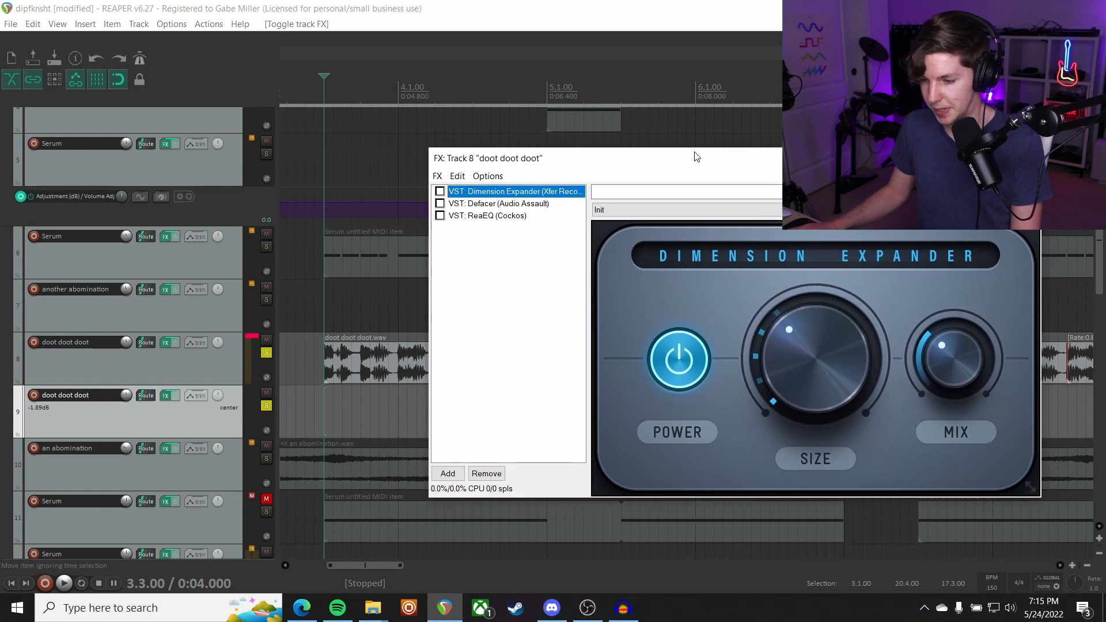
Enable Dimension Expander and Defacer on track 8 and compare the sound with Defacer bypassed and enabled
{"action": "key", "text": "space"}
{"action": "left_click", "coordinate": [440, 191]}
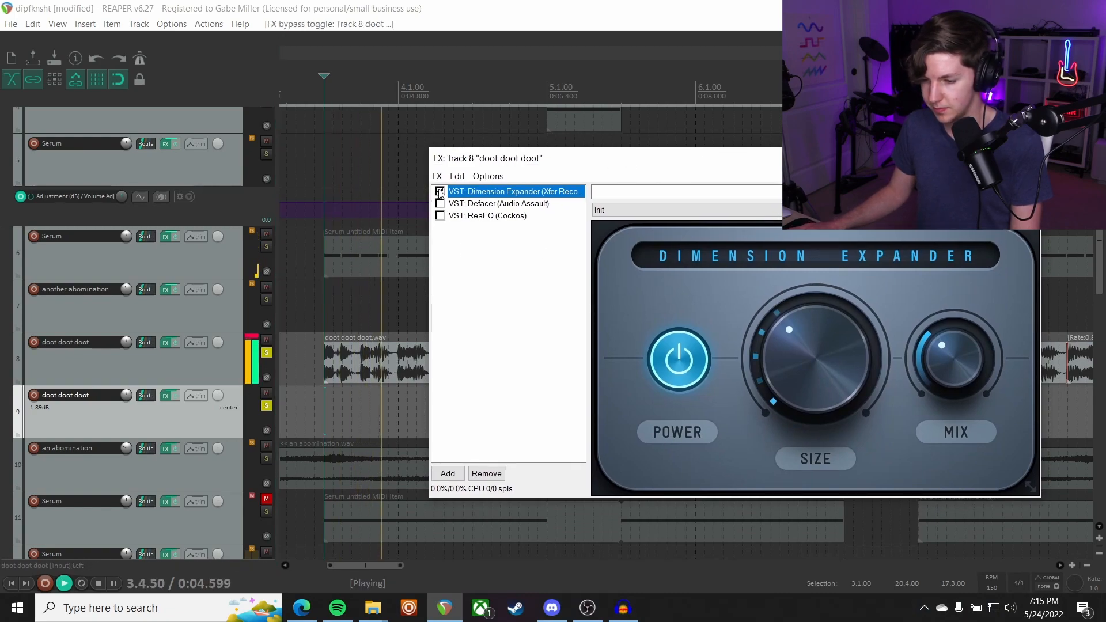
{"action": "left_click", "coordinate": [442, 204]}
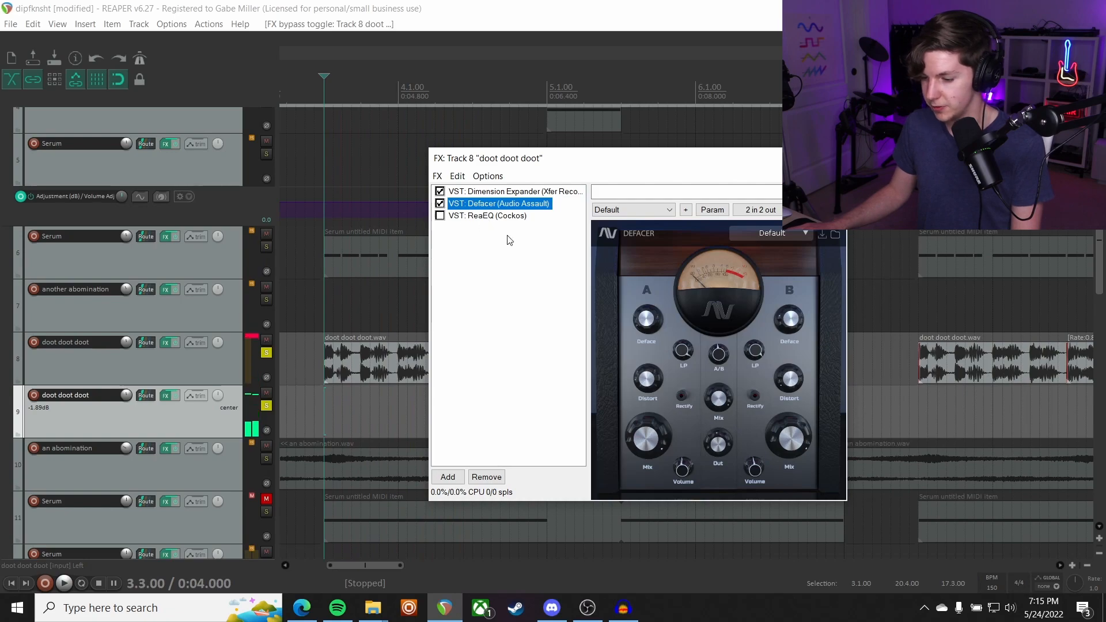
{"action": "key", "text": "space"}
{"action": "left_click", "coordinate": [440, 203]}
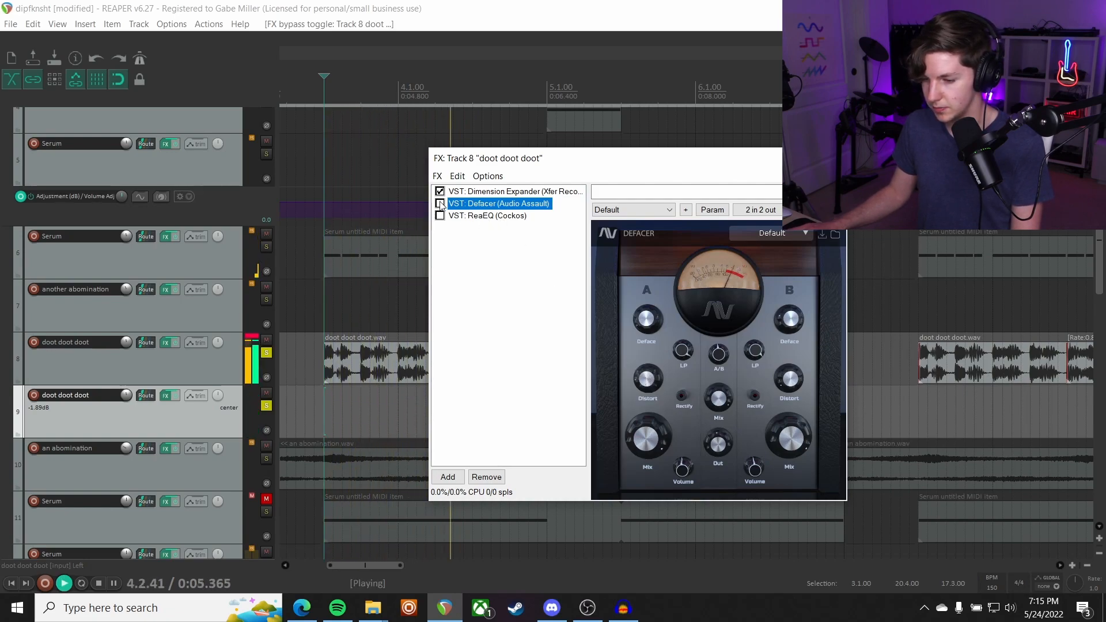
Enable ReaEQ on track 8 and audition the clips through the complete effects chain
{"action": "left_click", "coordinate": [490, 216]}
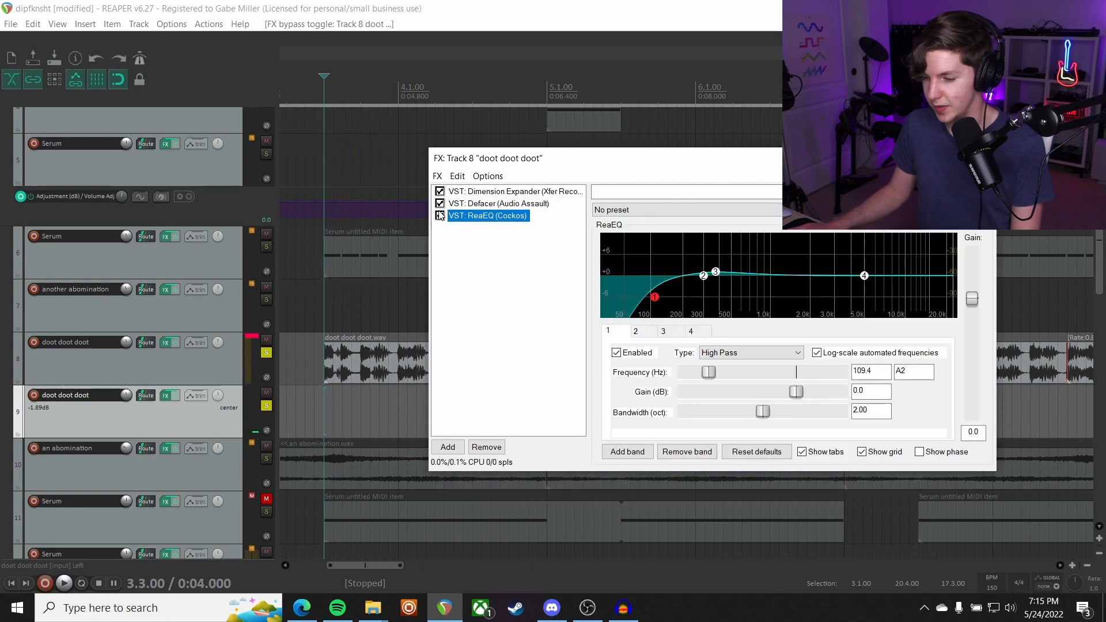
{"action": "key", "text": "space"}
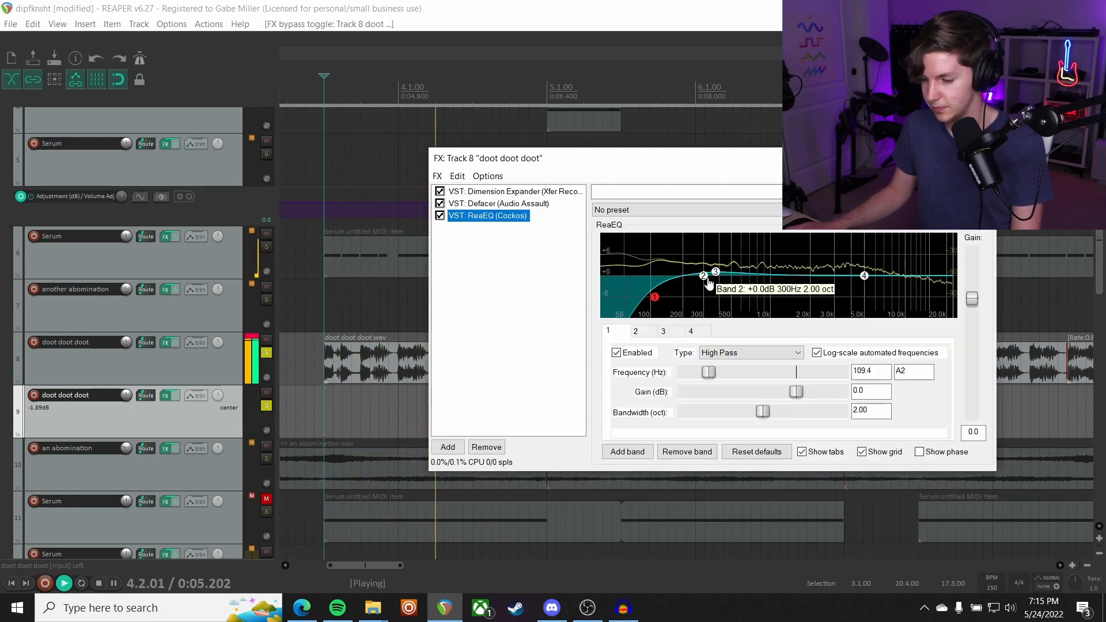
{"action": "key", "text": "space"}
{"action": "left_click", "coordinate": [983, 158]}
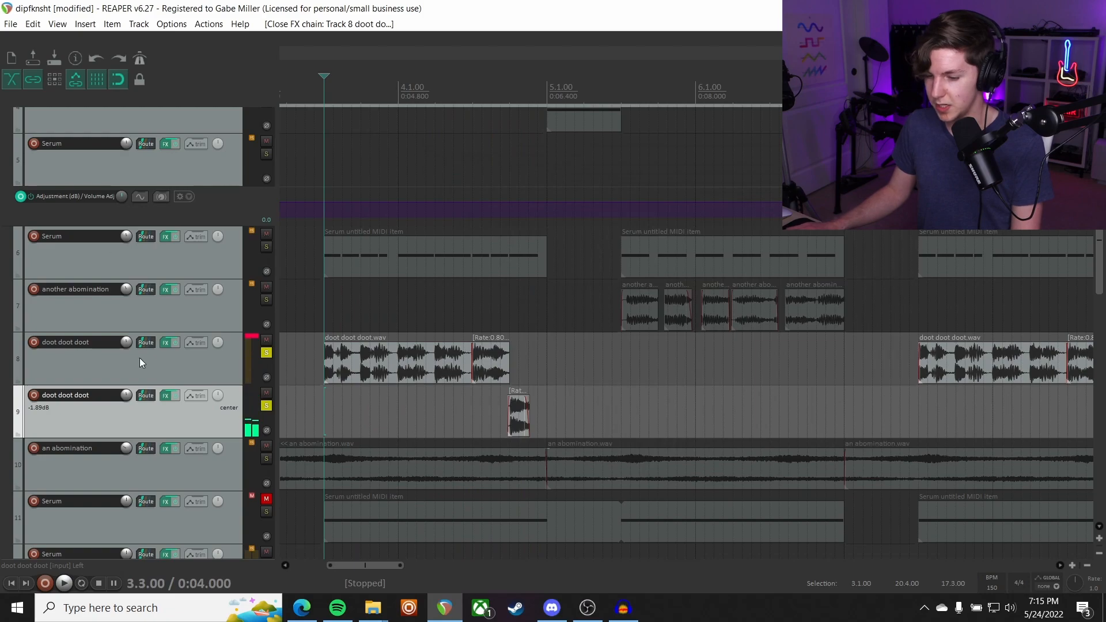
Solo Serum track 6 in place of the two doot doot doot tracks and play it from 3.3.00
{"action": "left_click", "coordinate": [266, 246]}
{"action": "left_click", "coordinate": [266, 352]}
{"action": "left_click", "coordinate": [266, 405]}
{"action": "key", "text": "space"}
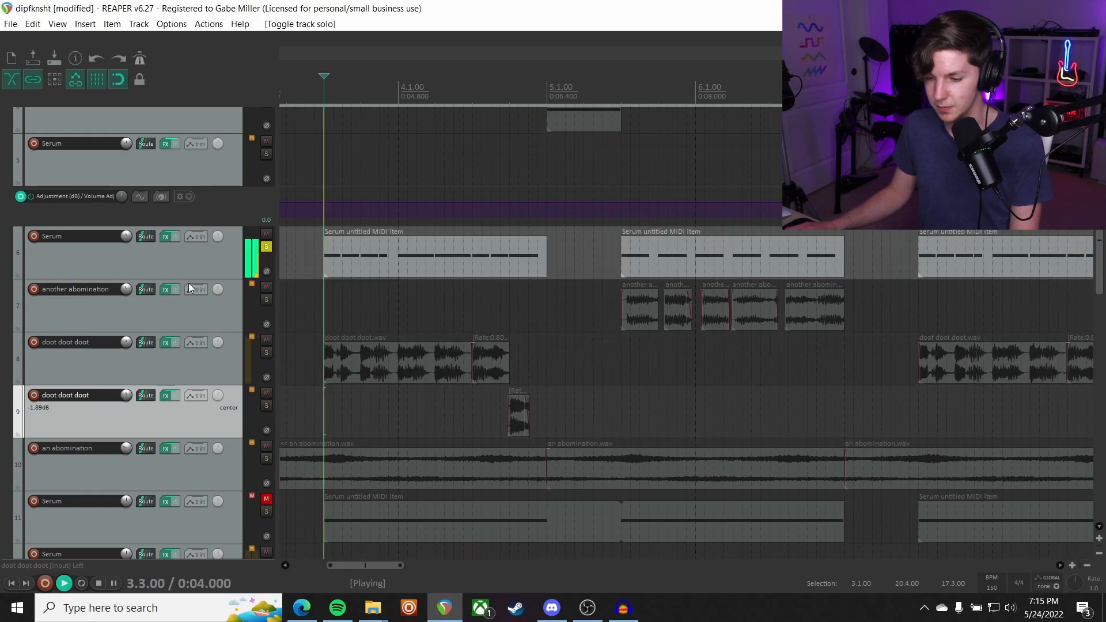
Open the effects chain of track 6 and examine its Defacer and Serum sub oscillator settings while auditioning the part
{"action": "left_click", "coordinate": [171, 248]}
{"action": "left_click", "coordinate": [167, 238]}
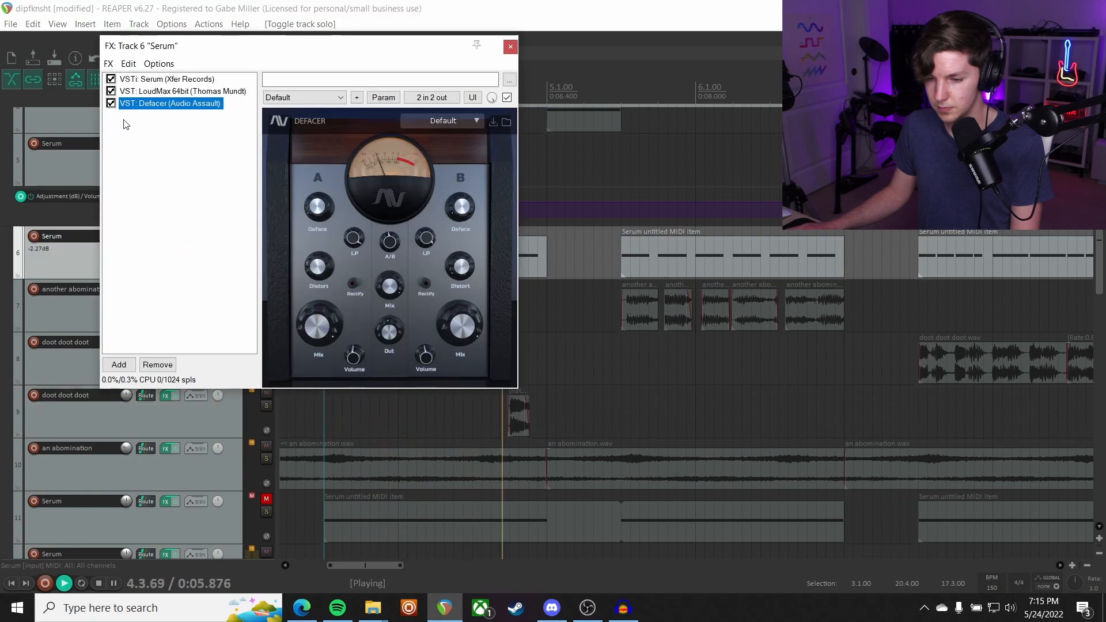
{"action": "left_click_drag", "start_coordinate": [190, 53], "coordinate": [574, 122]}
{"action": "key", "text": "space"}
{"action": "left_click", "coordinate": [553, 148]}
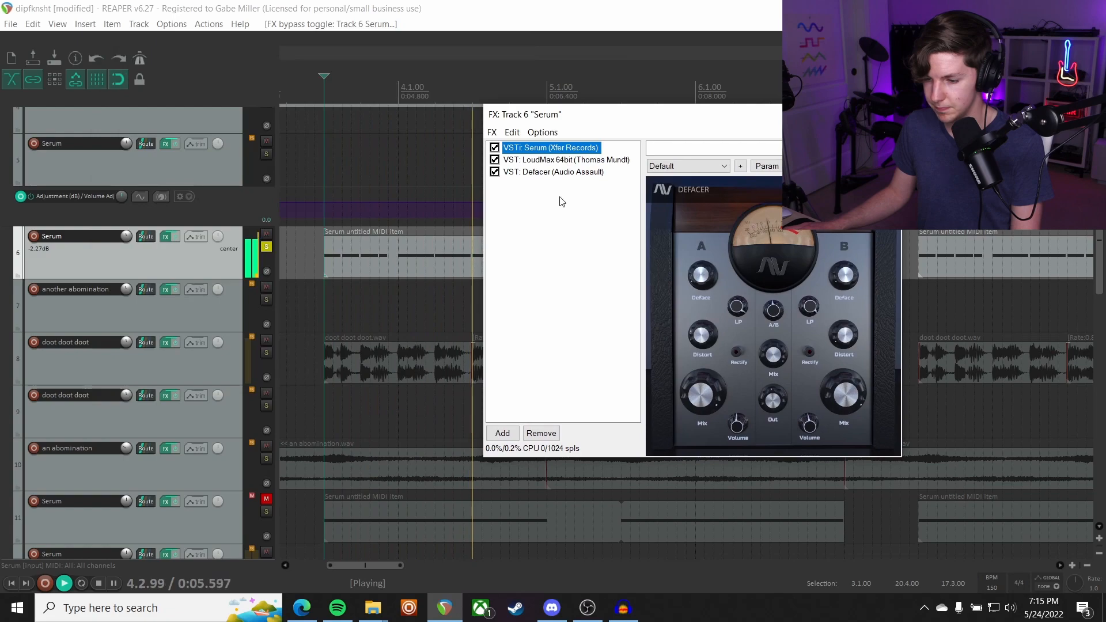
{"action": "key", "text": "space"}
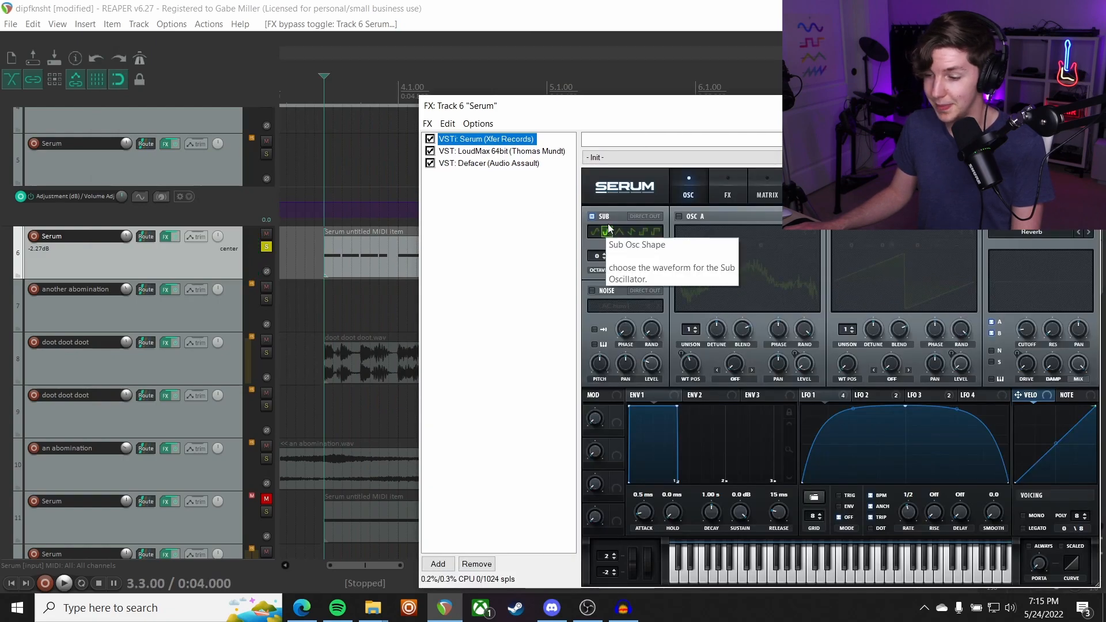
{"action": "left_click", "coordinate": [1087, 106]}
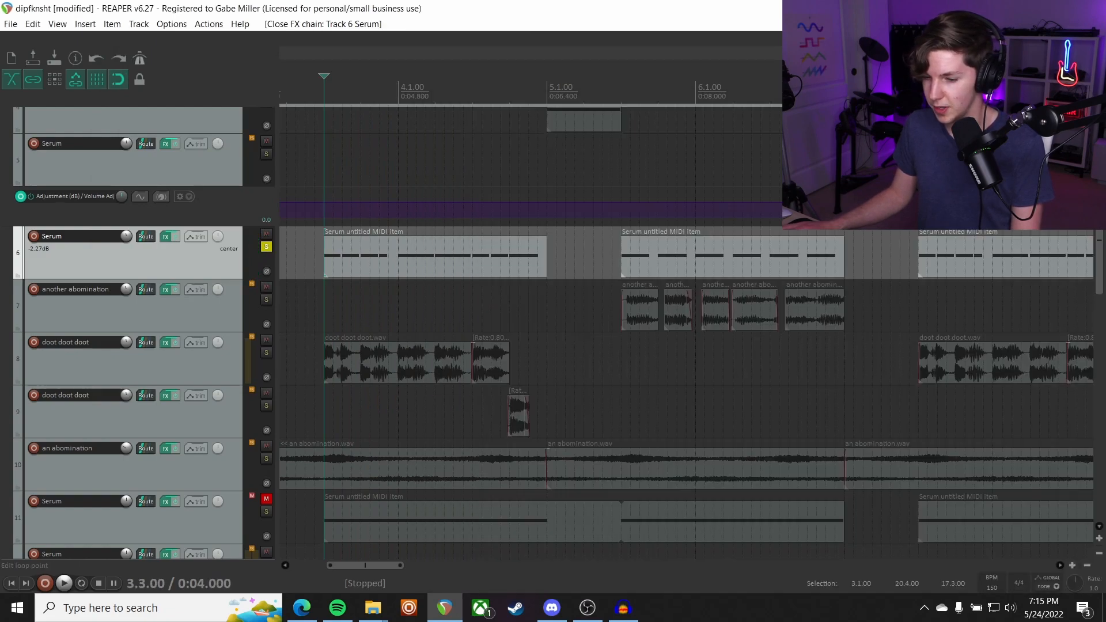
Audition track 6 together with the doot doot doot tracks 8 and 9, and unsolo those two tracks again
{"action": "left_click", "coordinate": [267, 352]}
{"action": "key", "text": "space"}
{"action": "left_click", "coordinate": [266, 406]}
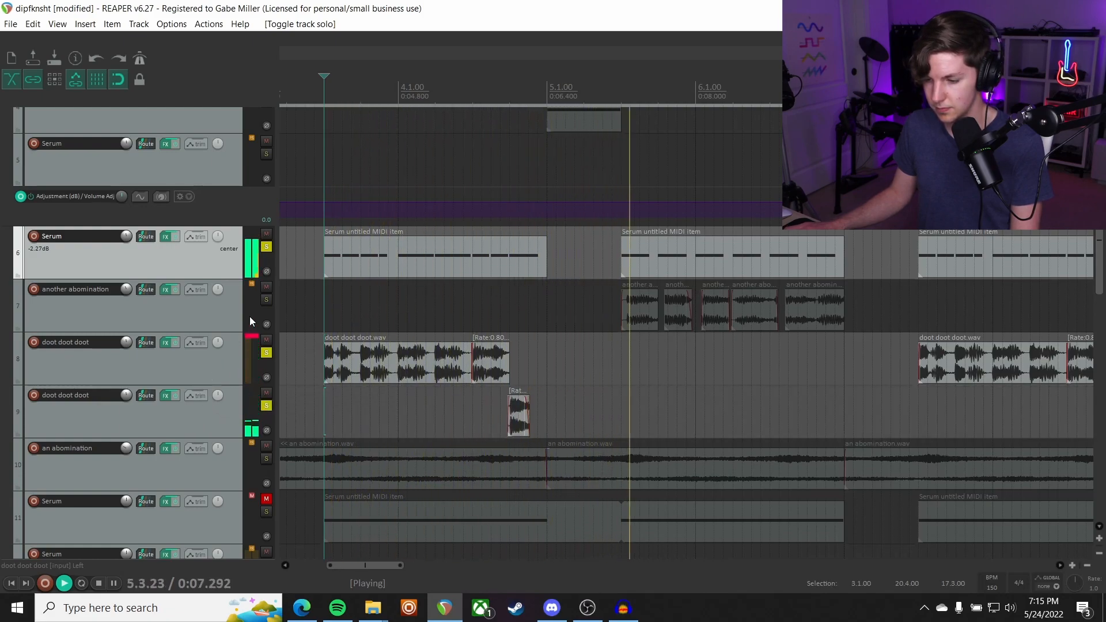
{"action": "left_click", "coordinate": [266, 407]}
{"action": "left_click", "coordinate": [266, 352]}
{"action": "key", "text": "space"}
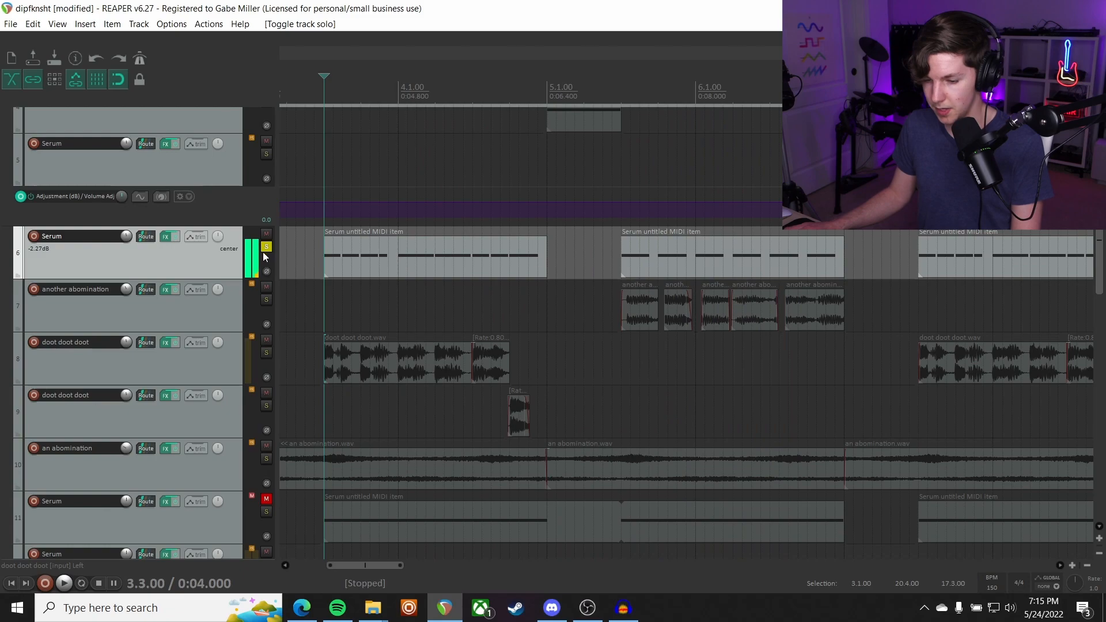
Solo track 7, another abomination, in place of track 6 and audition it from 5.3.00
{"action": "left_click", "coordinate": [266, 247]}
{"action": "left_click", "coordinate": [266, 300]}
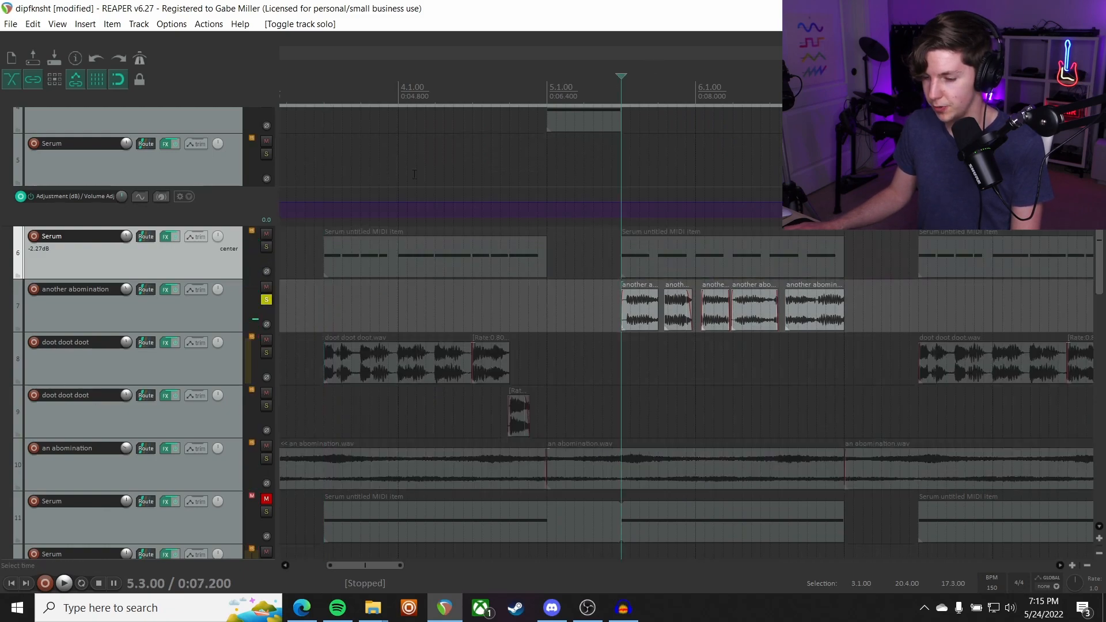
{"action": "key", "text": "space"}
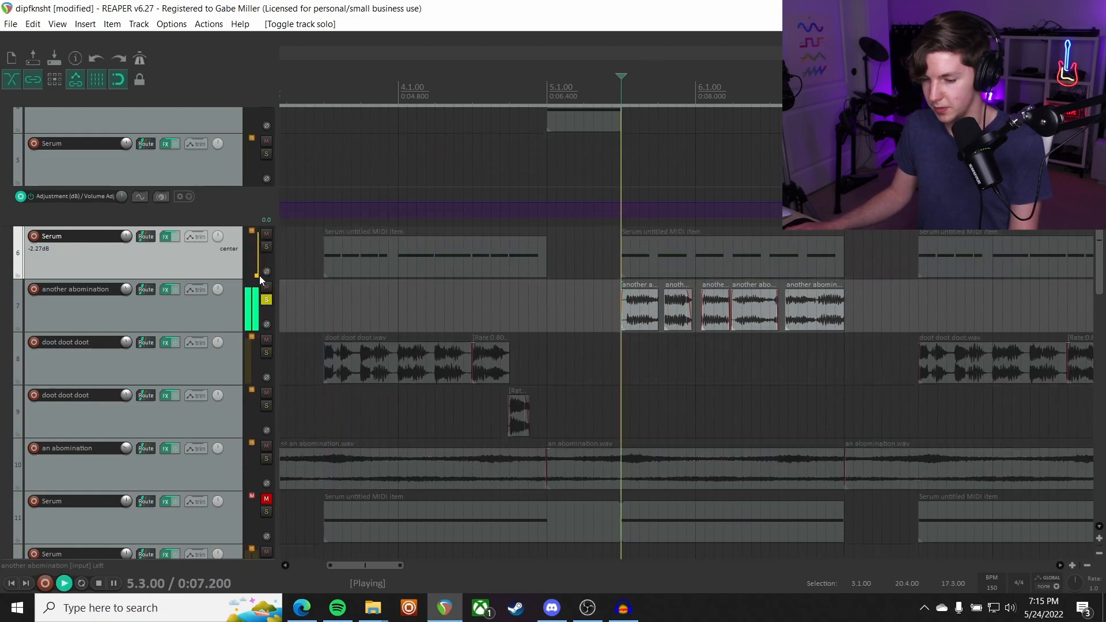
{"action": "key", "text": "space"}
Bypass all effects of track 7 at once and audition its raw clips
{"action": "left_click", "coordinate": [175, 289]}
{"action": "key", "text": "space"}
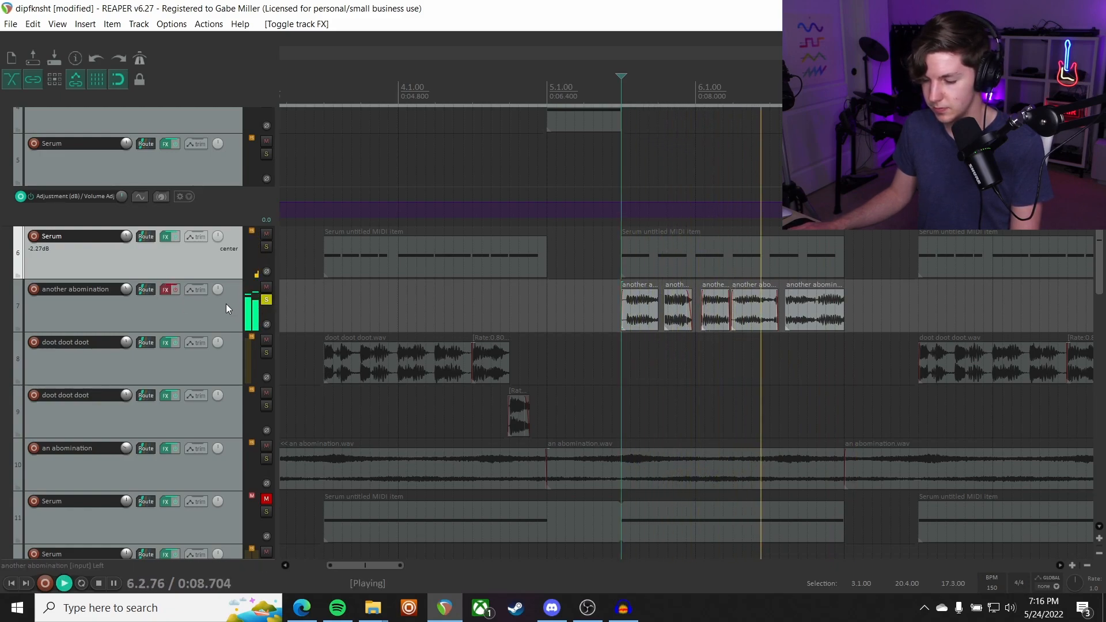
{"action": "key", "text": "space"}
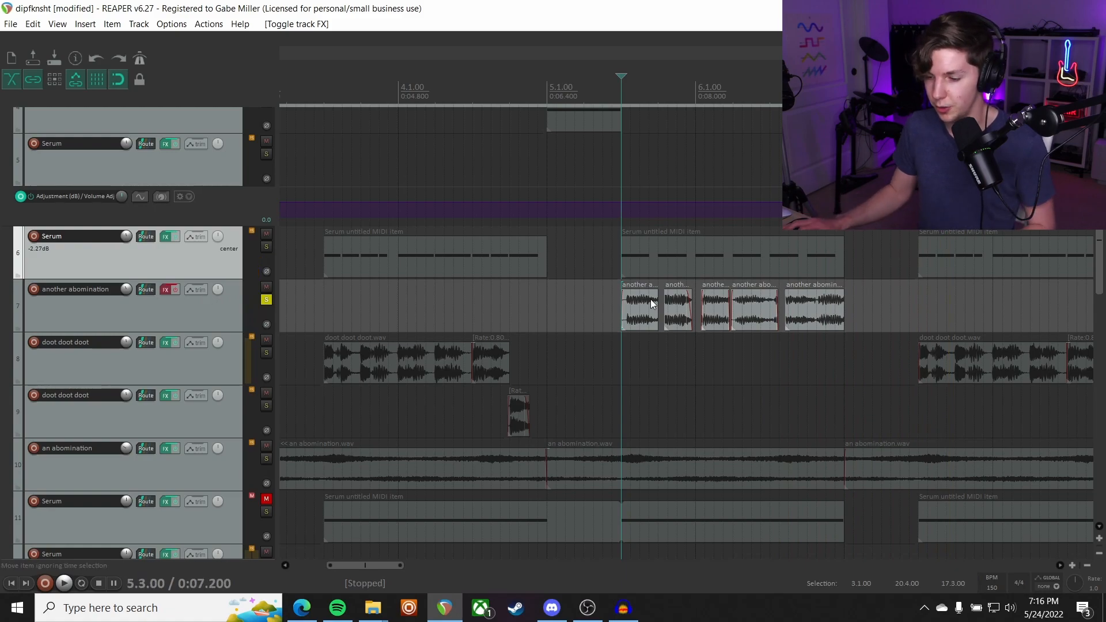
Open the effects chain of track 7 and bypass every effect except TAL-Filter-2
{"action": "scroll", "coordinate": [634, 306], "scroll_direction": "right", "scroll_amount": 3}
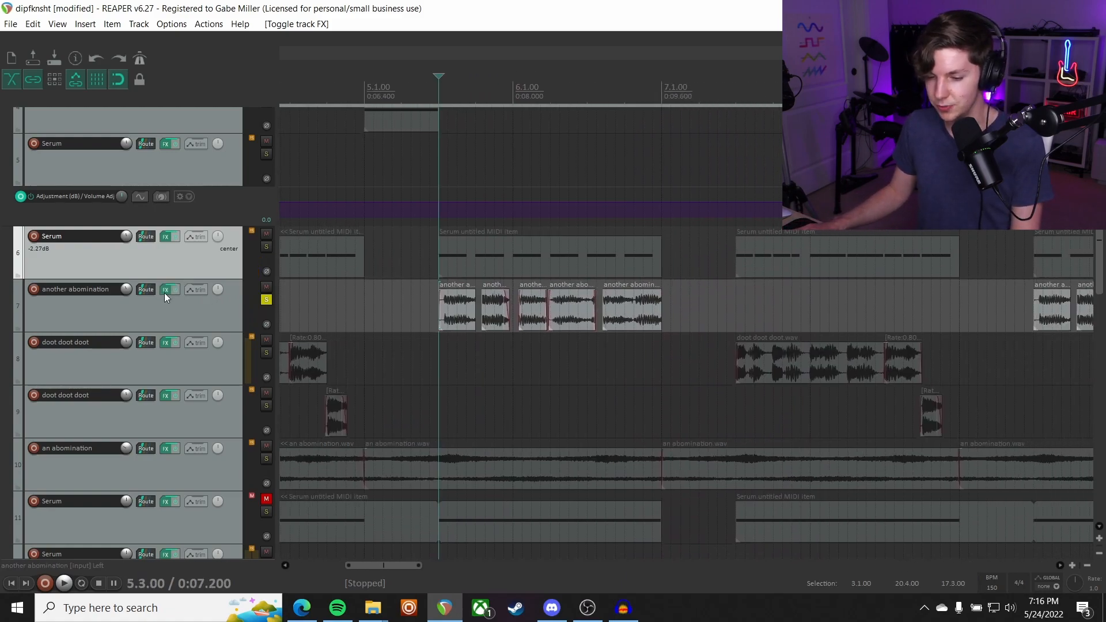
{"action": "left_click", "coordinate": [164, 291]}
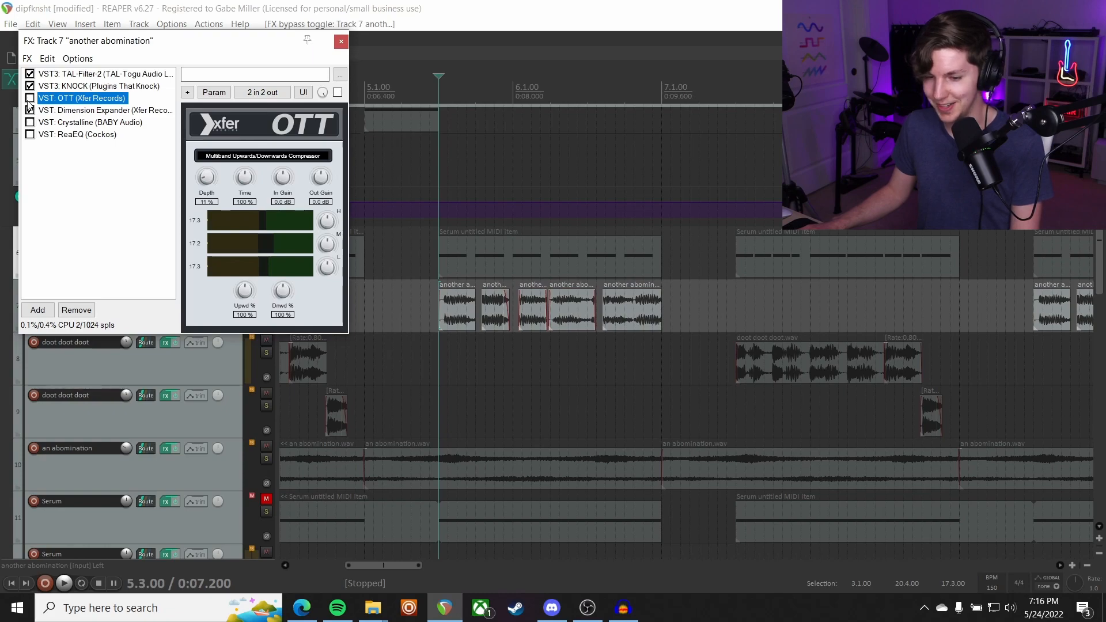
{"action": "left_click", "coordinate": [73, 75]}
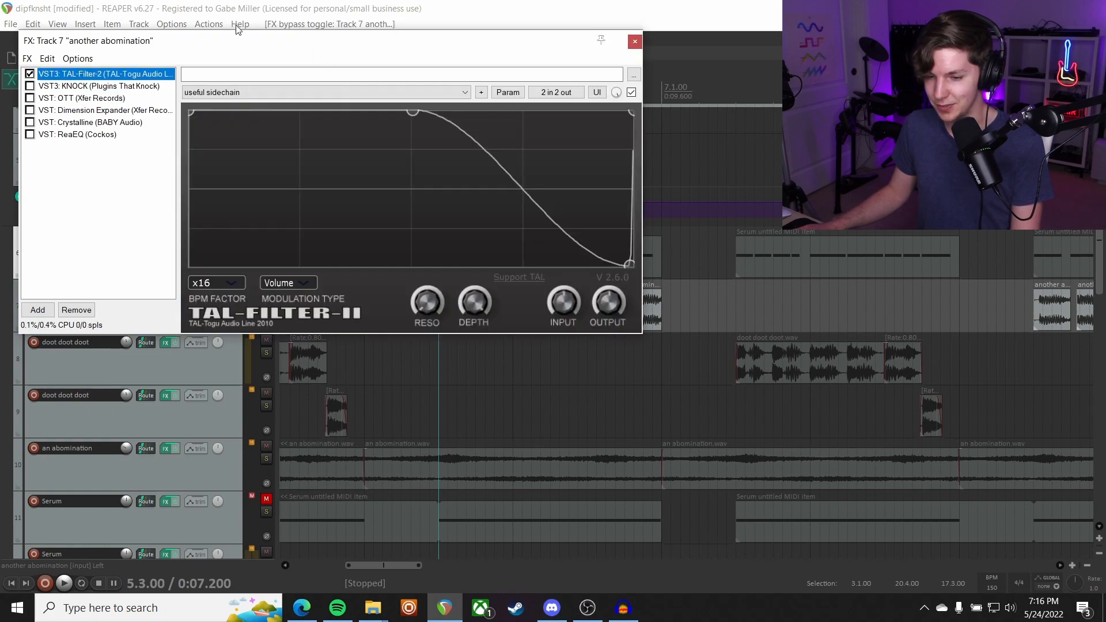
{"action": "left_click_drag", "start_coordinate": [235, 51], "coordinate": [712, 167]}
Bypass TAL-Filter-2 as well, audition track 7 dry from 5.3.00, and examine how its clips are cut
{"action": "scroll", "coordinate": [439, 262], "scroll_direction": "right", "scroll_amount": 1}
{"action": "scroll", "coordinate": [439, 262], "scroll_direction": "left", "scroll_amount": 3}
{"action": "scroll", "coordinate": [439, 263], "scroll_direction": "down", "scroll_amount": 1}
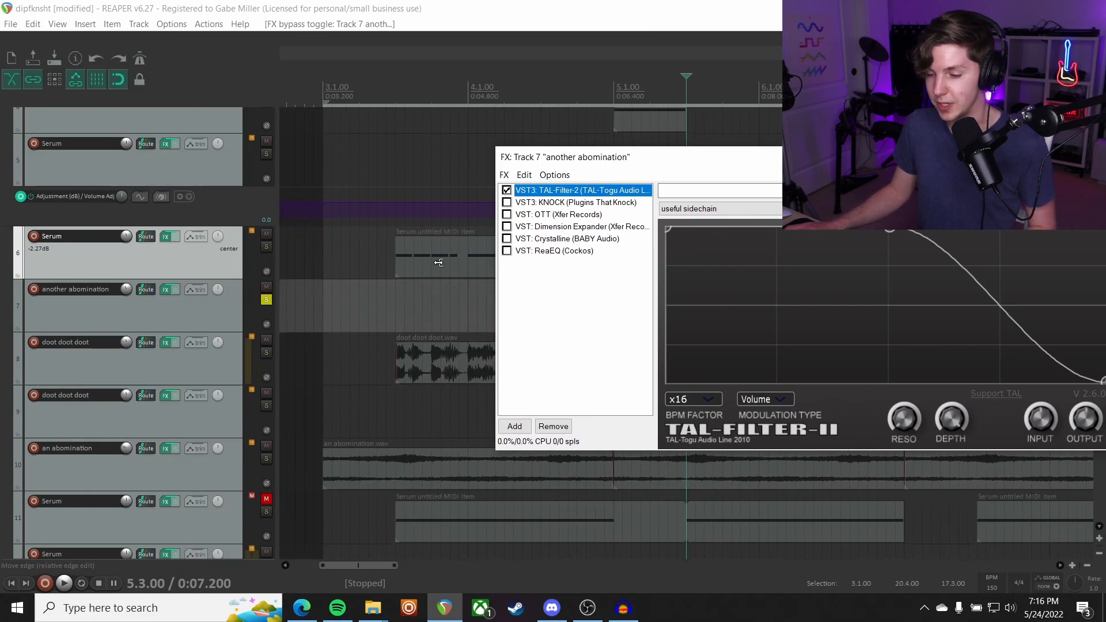
{"action": "scroll", "coordinate": [439, 262], "scroll_direction": "right", "scroll_amount": 5}
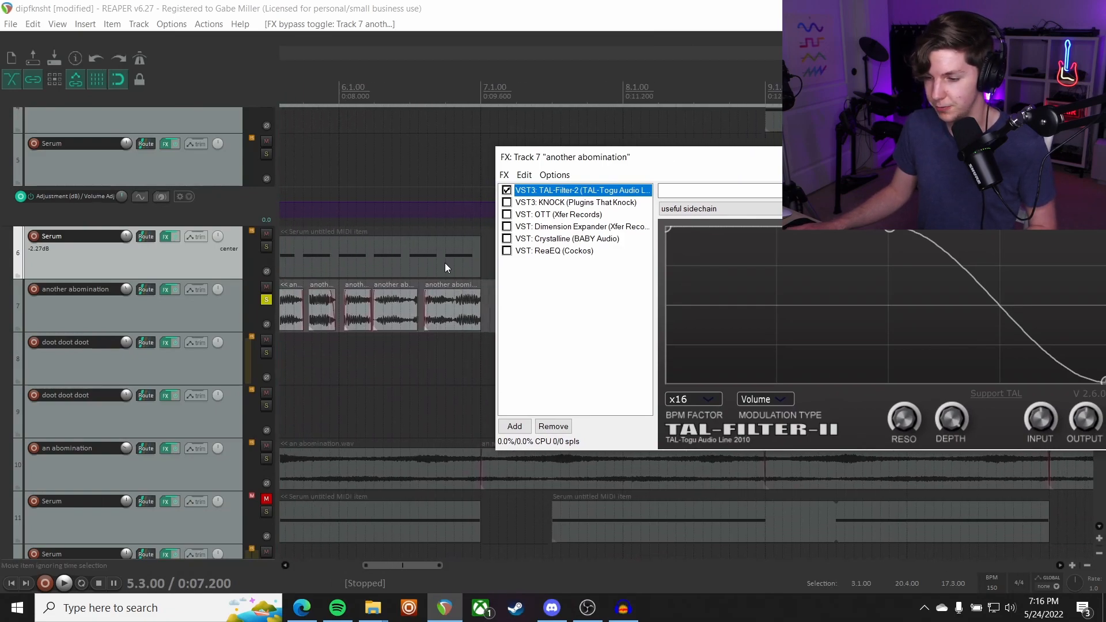
{"action": "scroll", "coordinate": [397, 336], "scroll_direction": "left", "scroll_amount": 1}
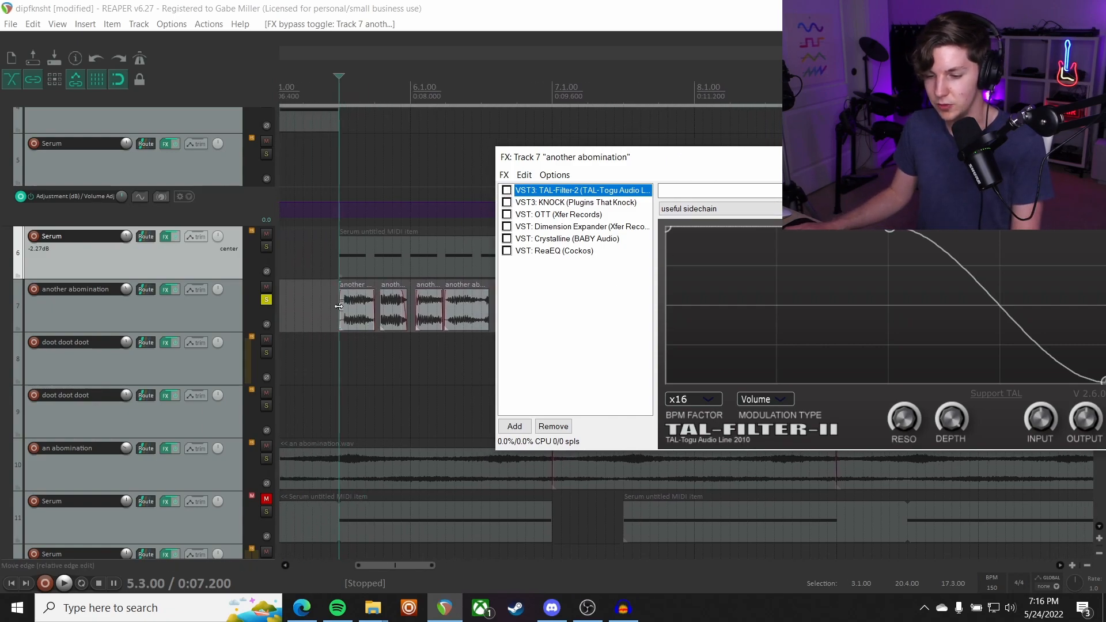
{"action": "key", "text": "space"}
{"action": "key", "text": "space"}
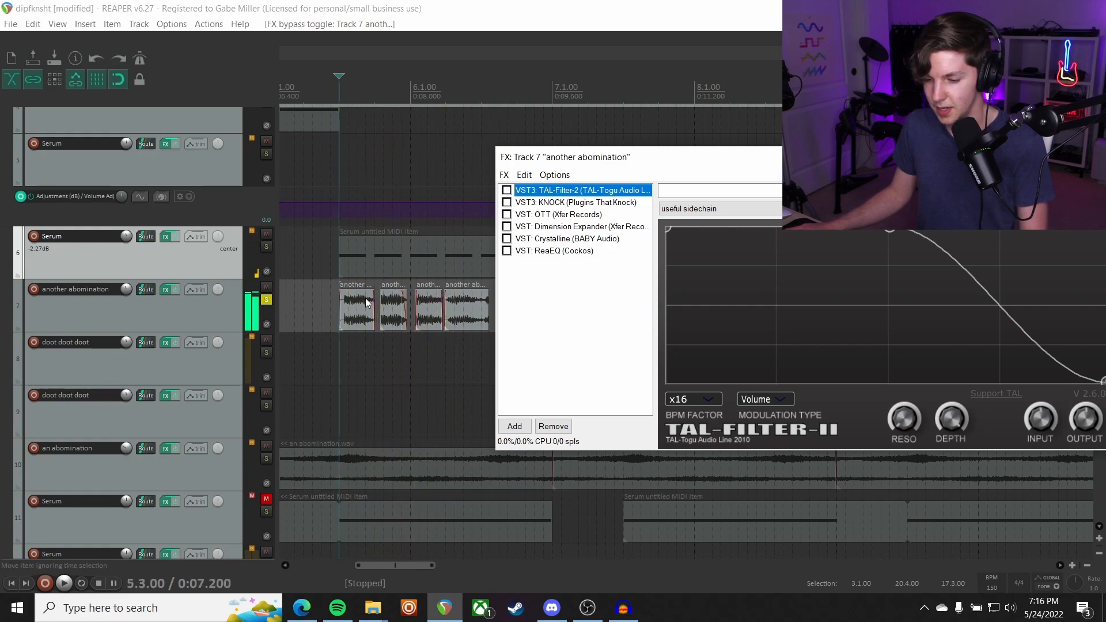
{"action": "scroll", "coordinate": [365, 302], "scroll_direction": "right", "scroll_amount": 1}
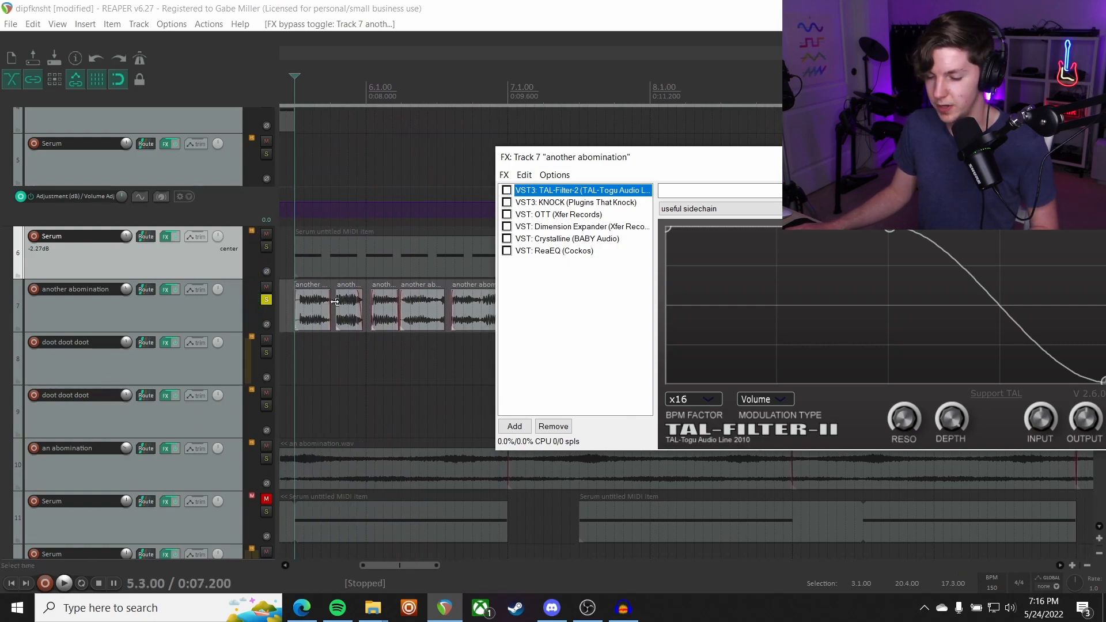
{"action": "scroll", "coordinate": [330, 302], "scroll_direction": "right", "scroll_amount": 1}
{"action": "scroll", "coordinate": [404, 307], "scroll_direction": "left", "scroll_amount": 2}
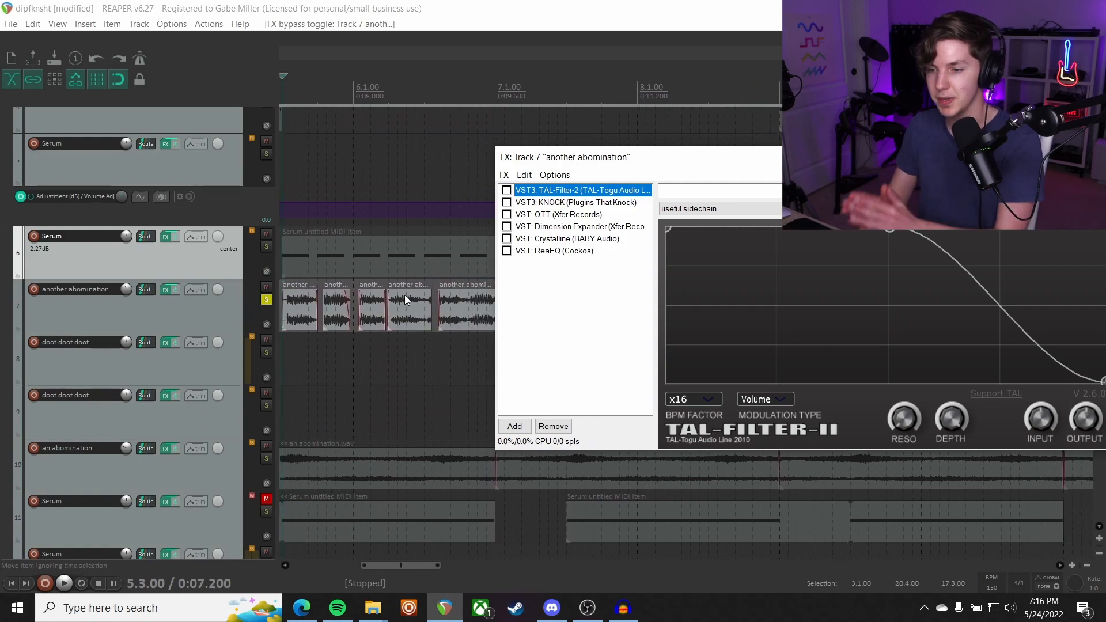
Enable TAL-Filter-2 with its useful sidechain preset on track 7 and audition the volume-shaped clips
{"action": "key", "text": "space"}
{"action": "left_click", "coordinate": [507, 189]}
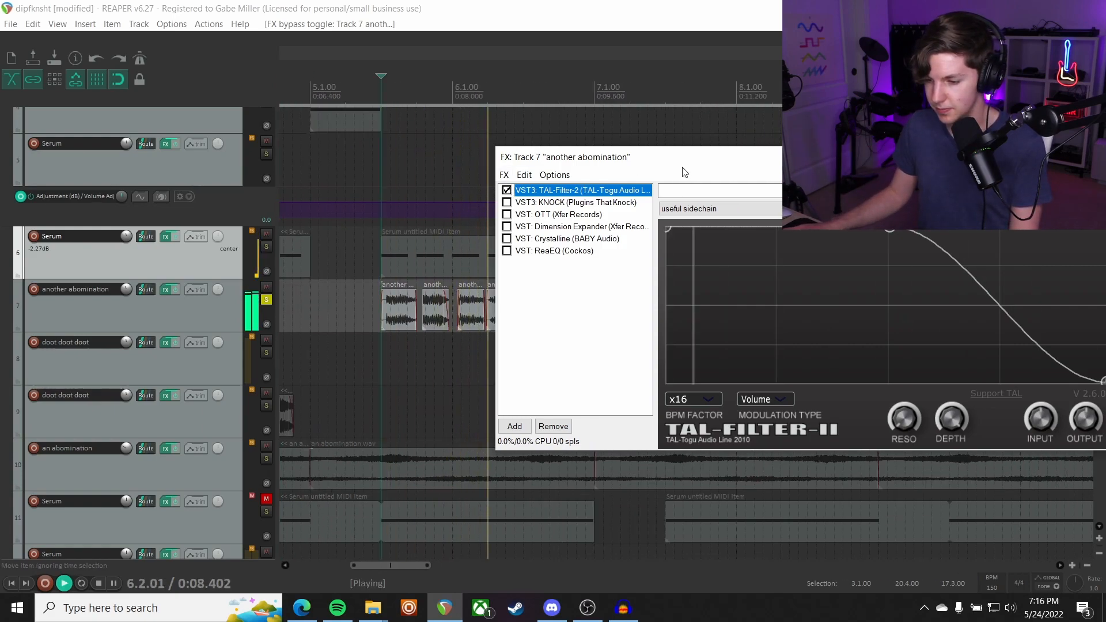
{"action": "key", "text": "space"}
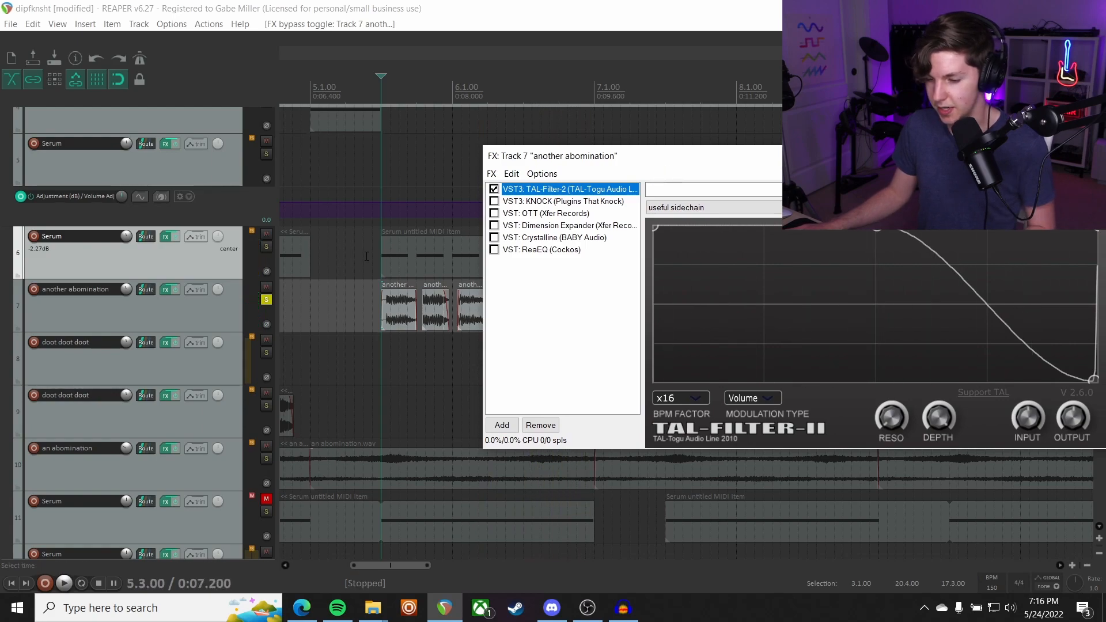
{"action": "key", "text": "space"}
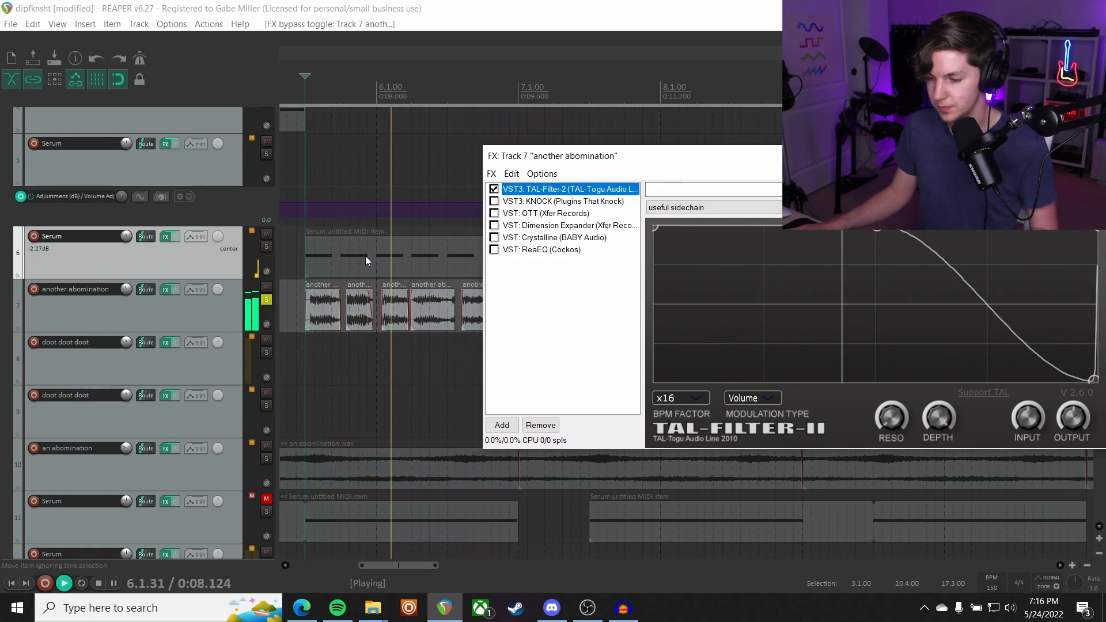
{"action": "key", "text": "space"}
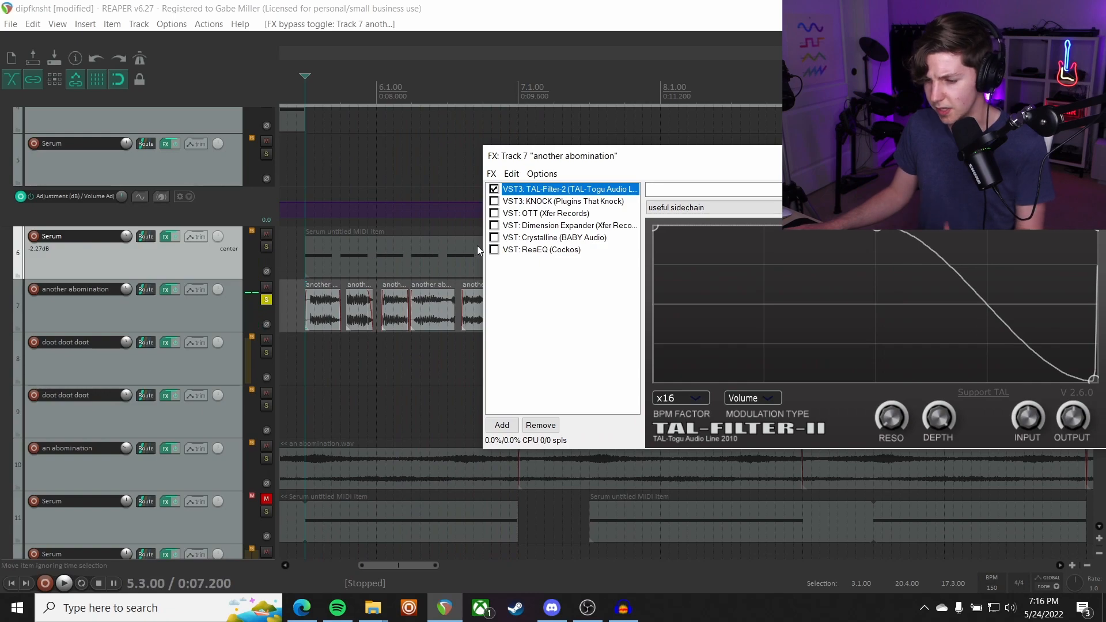
Enable KNOCK on track 7 and audition the clips while viewing its punch, saturation, sub, air and clip settings
{"action": "left_click", "coordinate": [536, 202]}
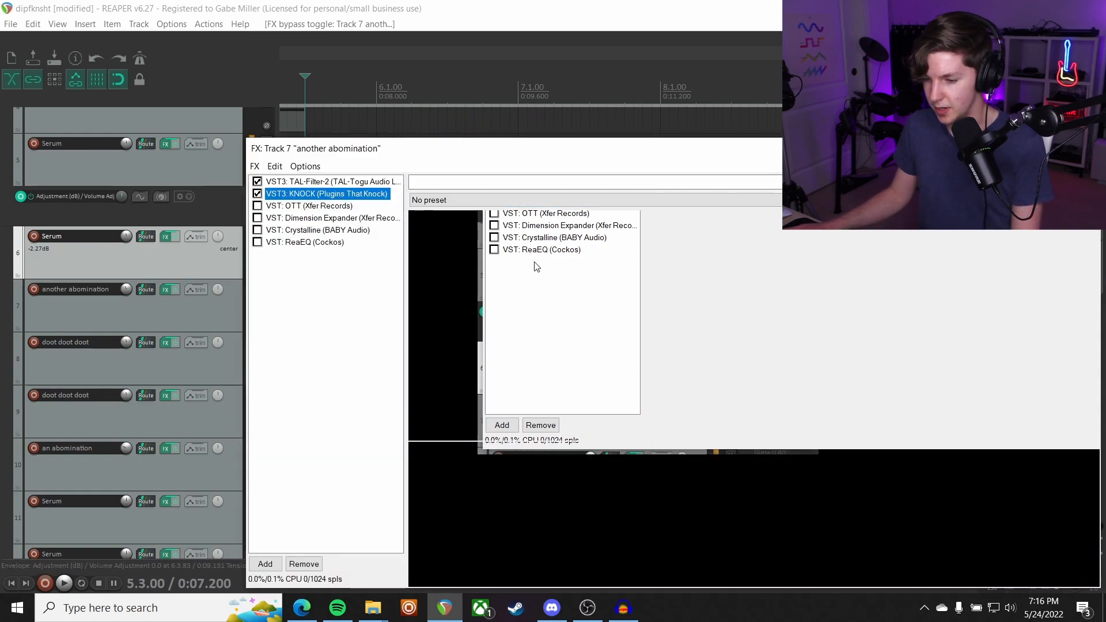
{"action": "left_click_drag", "start_coordinate": [684, 160], "coordinate": [680, 98]}
{"action": "key", "text": "space"}
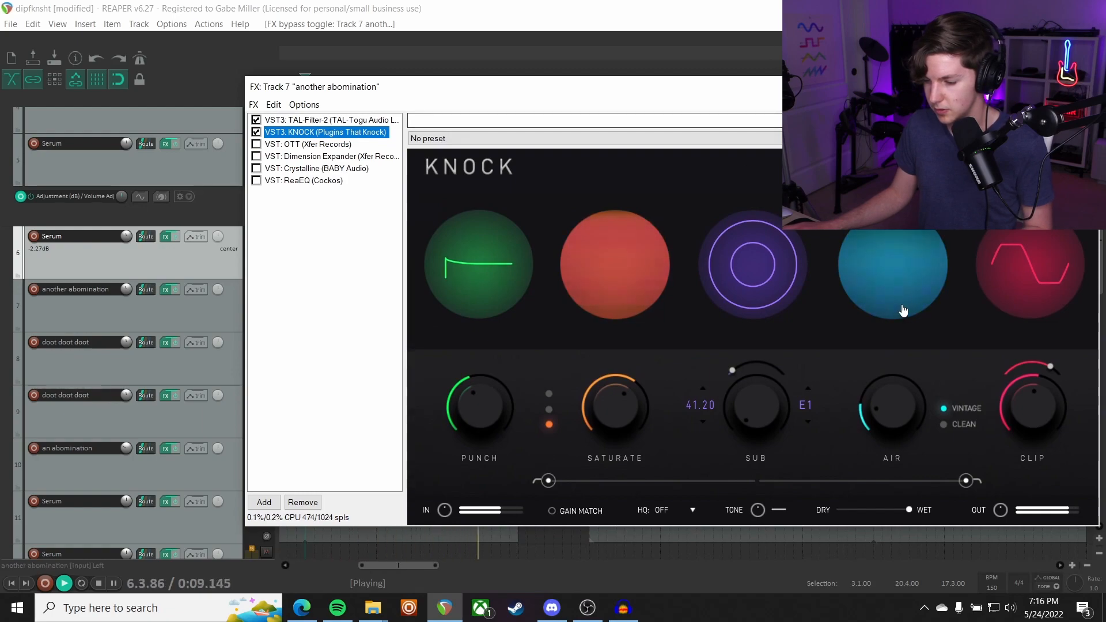
{"action": "key", "text": "space"}
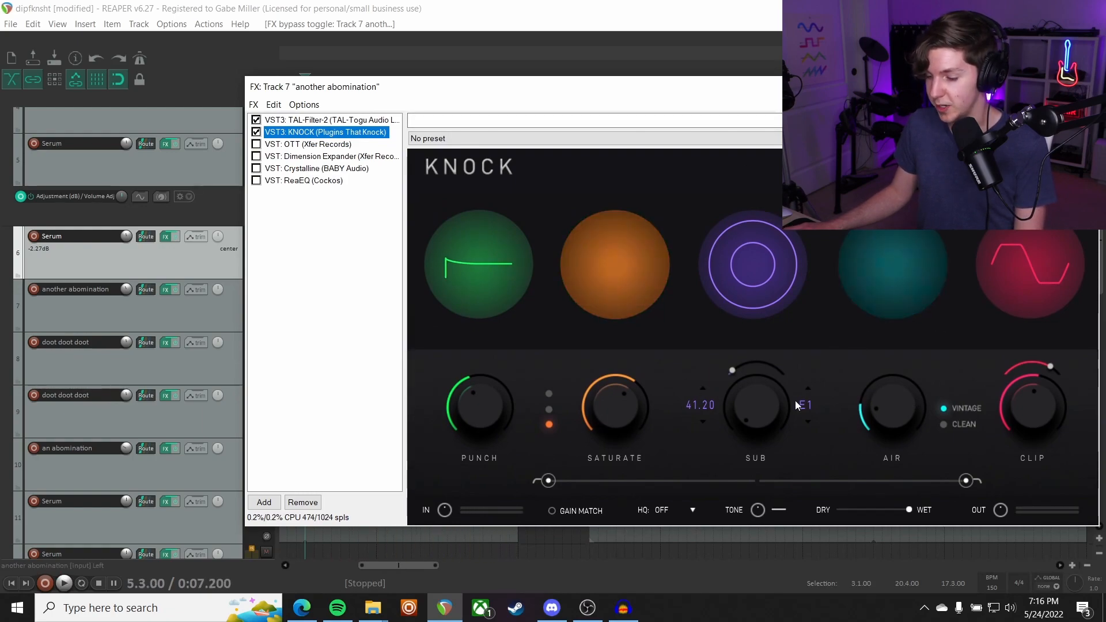
Enable OTT and Dimension Expander on track 7 and audition the clips with both added
{"action": "left_click", "coordinate": [305, 145]}
{"action": "key", "text": "space"}
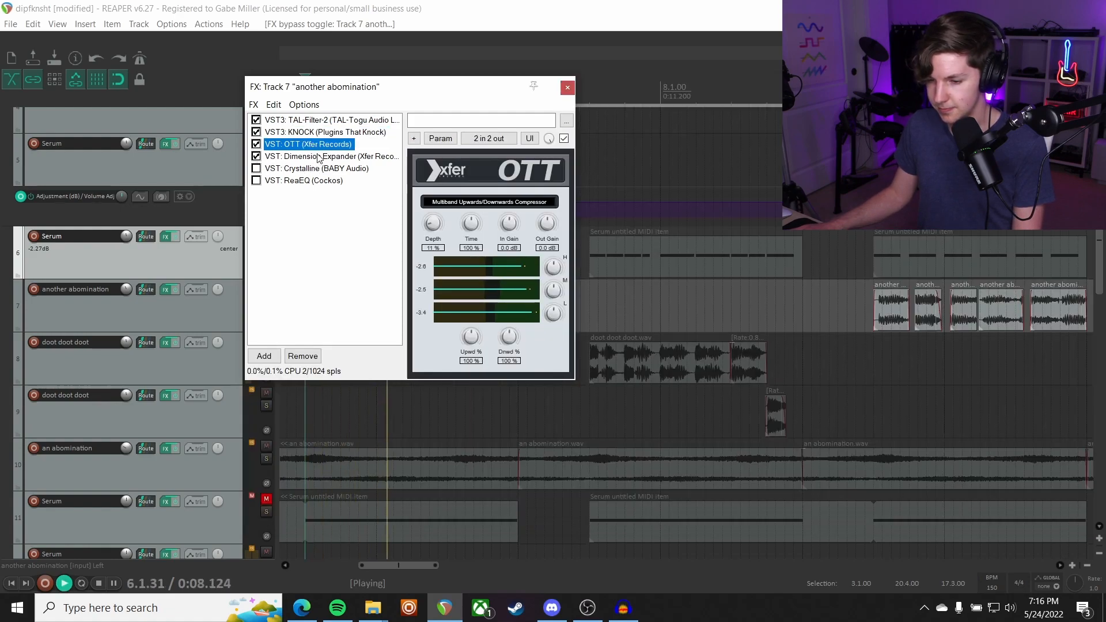
{"action": "left_click", "coordinate": [322, 157]}
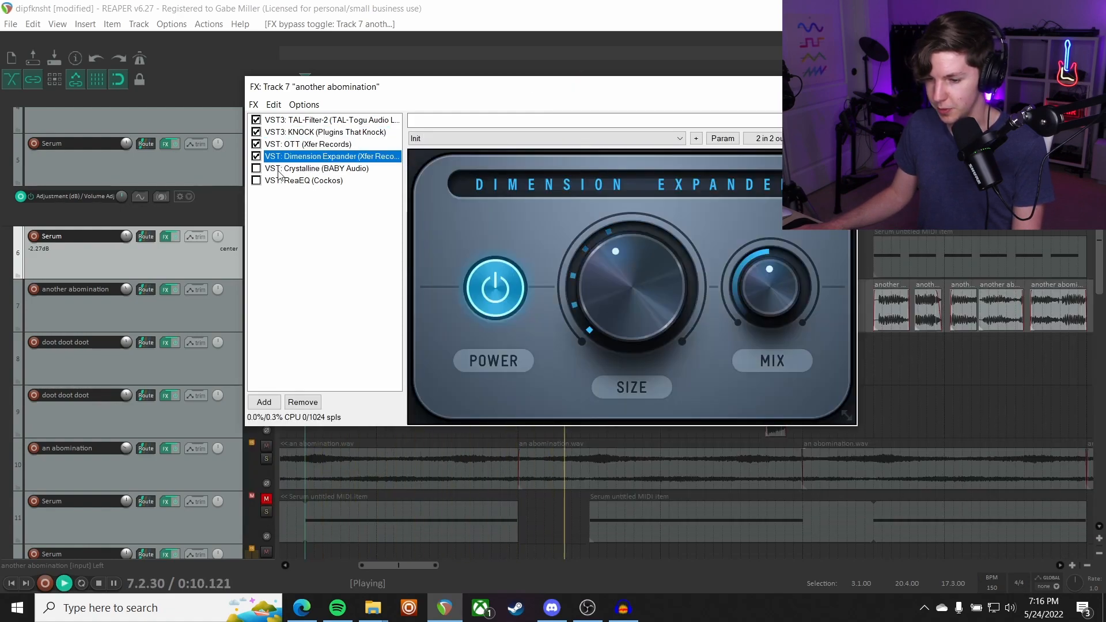
Enable Crystalline and ReaEQ on track 7 while auditioning the clips from 5.3.00
{"action": "left_click", "coordinate": [256, 168]}
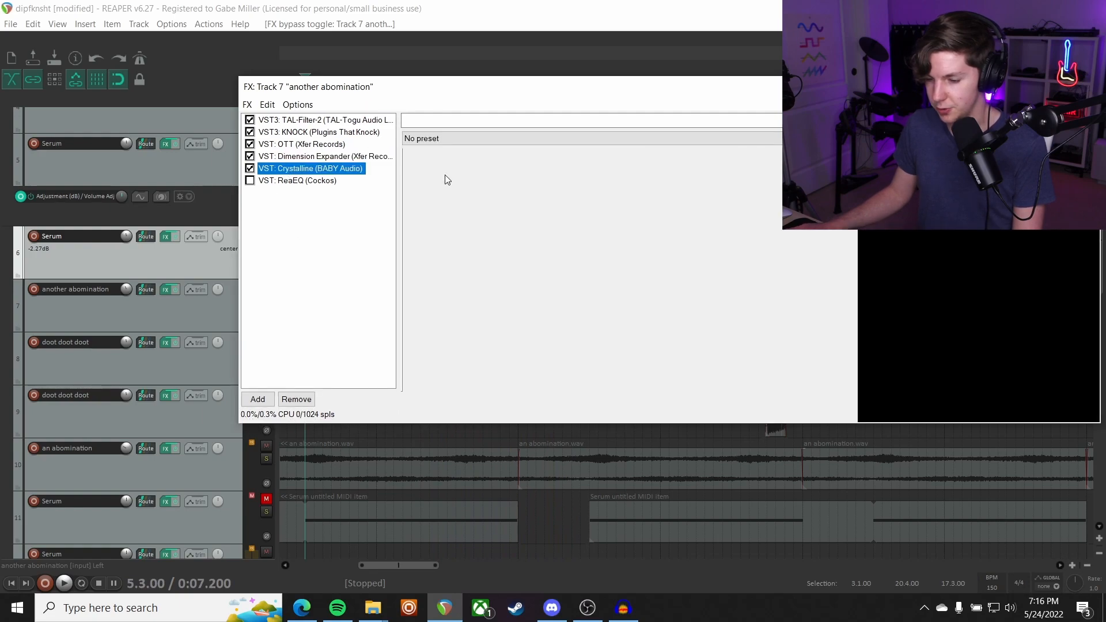
{"action": "key", "text": "space"}
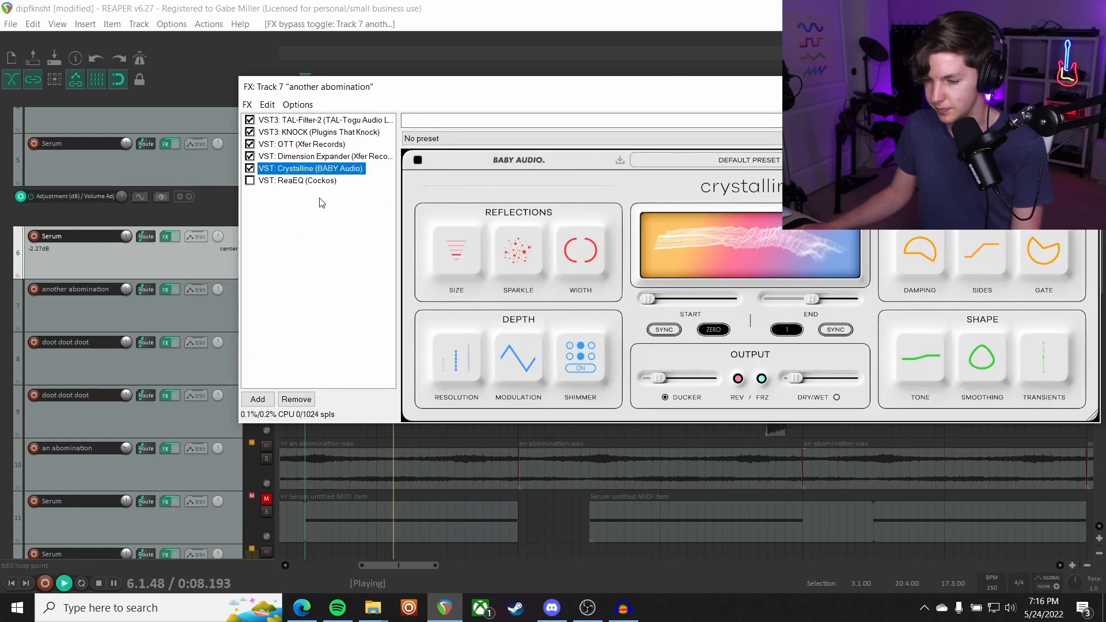
{"action": "left_click", "coordinate": [250, 180]}
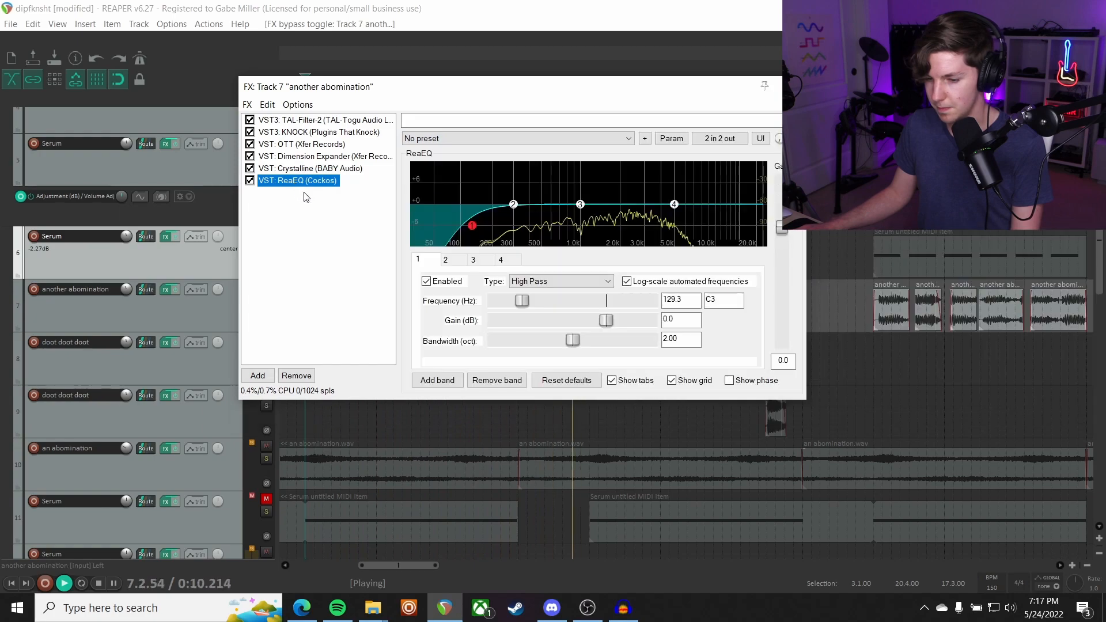
Close track 7's effects, audition Serum track 6 soloed together with track 7 from 5.3.00, and clear both solos
{"action": "key", "text": "Escape"}
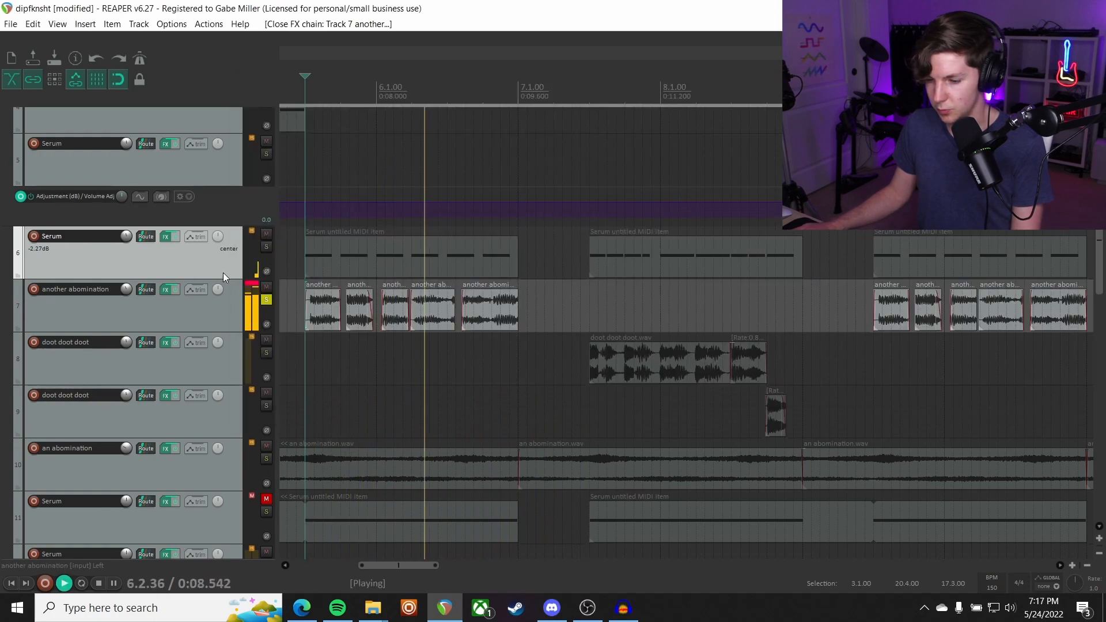
{"action": "left_click", "coordinate": [266, 247]}
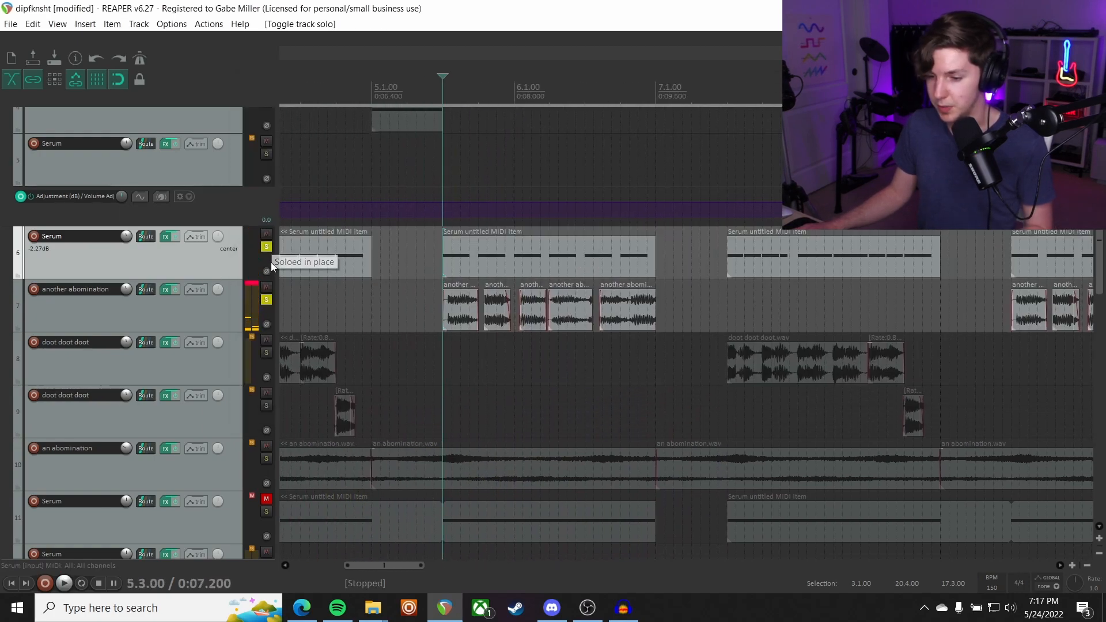
{"action": "key", "text": "space"}
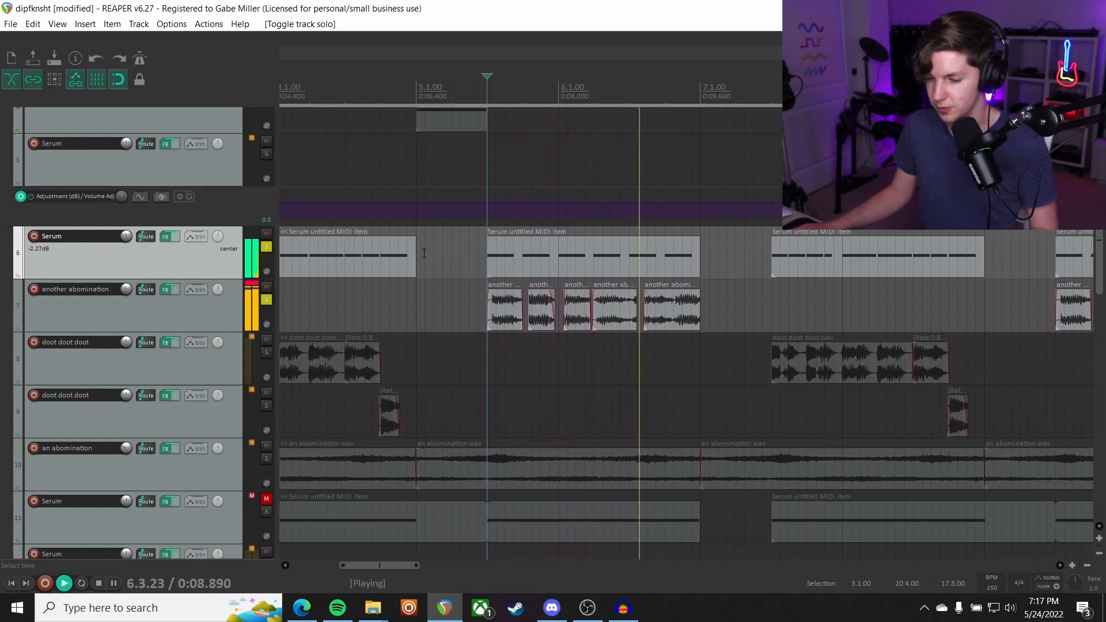
{"action": "left_click", "coordinate": [266, 299]}
{"action": "key", "text": "space"}
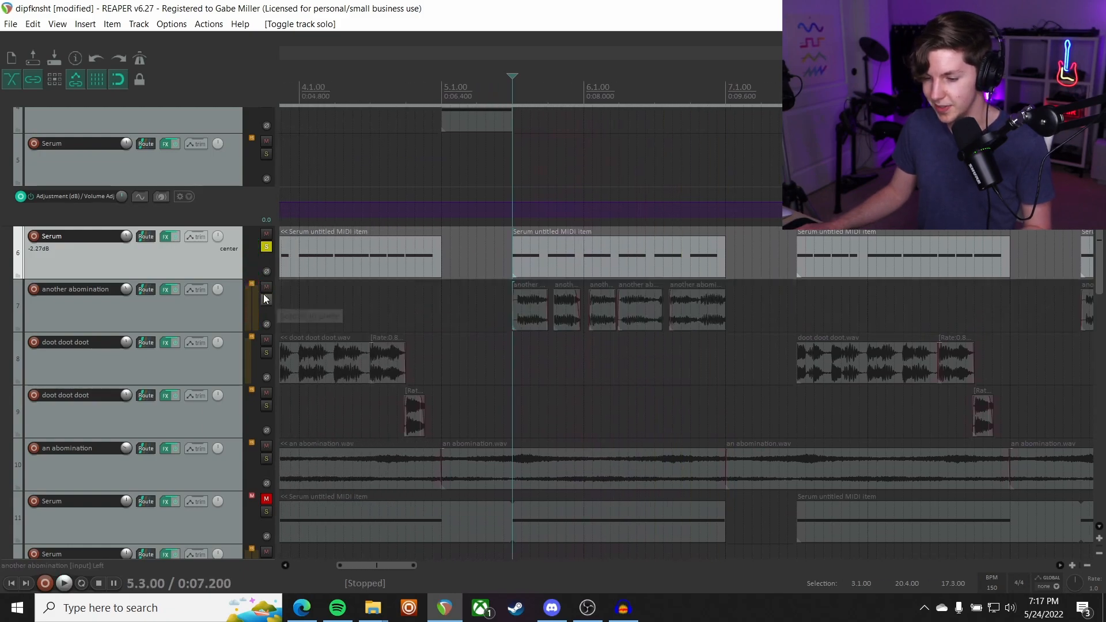
{"action": "left_click", "coordinate": [265, 249]}
Enable the effects on folder track 1 and audition the full mix from 5.3.00
{"action": "scroll", "coordinate": [541, 249], "scroll_direction": "down", "scroll_amount": 2}
{"action": "scroll", "coordinate": [115, 306], "scroll_direction": "up", "scroll_amount": 5}
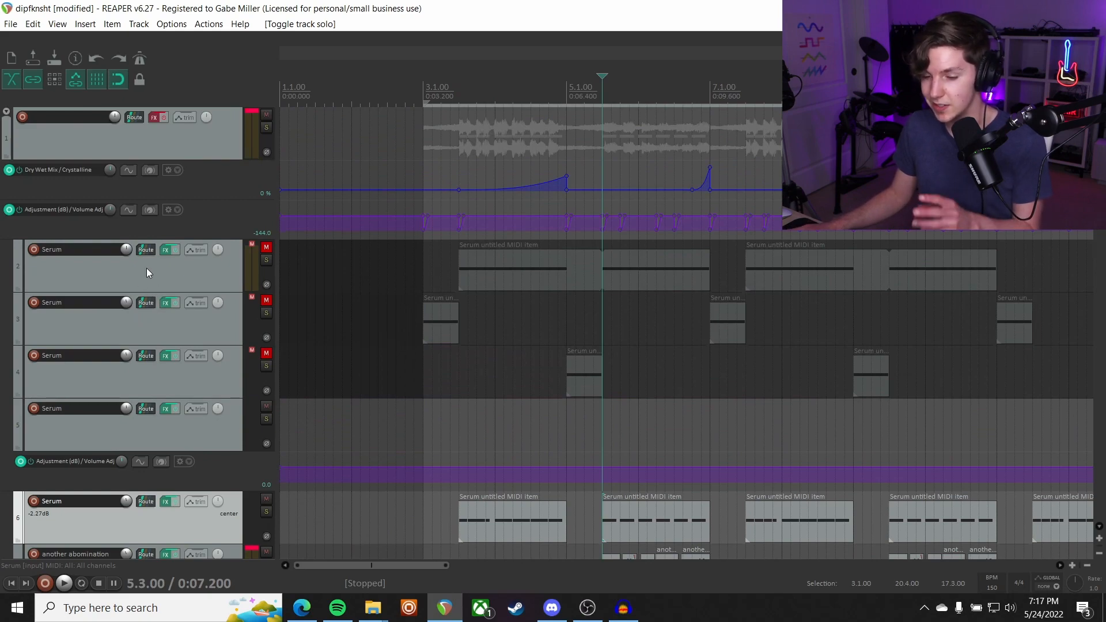
{"action": "left_click", "coordinate": [164, 119]}
{"action": "key", "text": "space"}
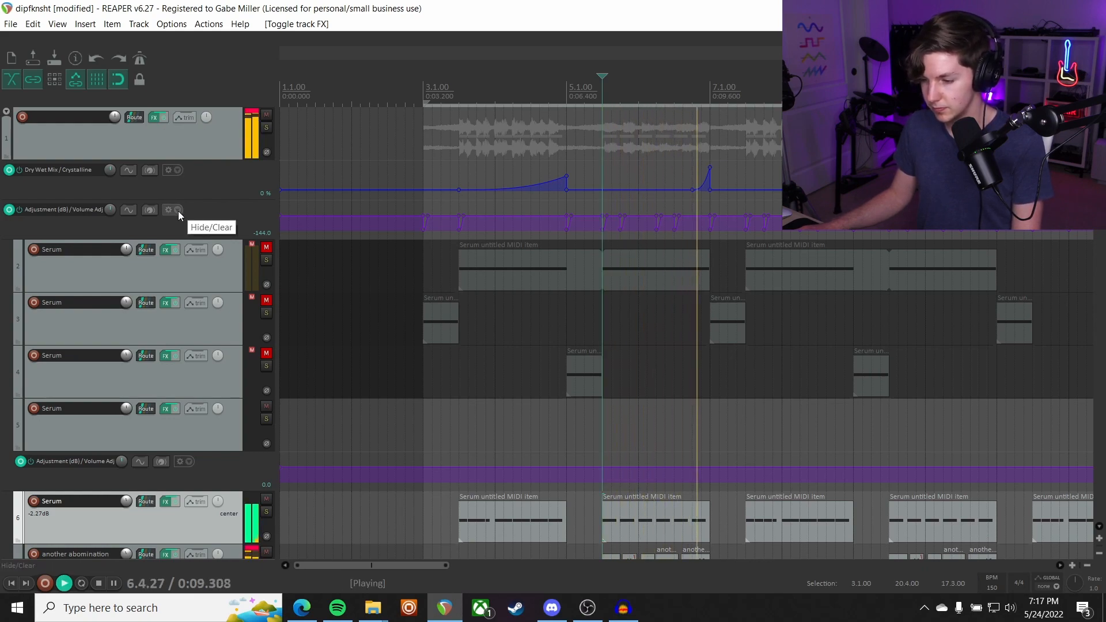
{"action": "key", "text": "space"}
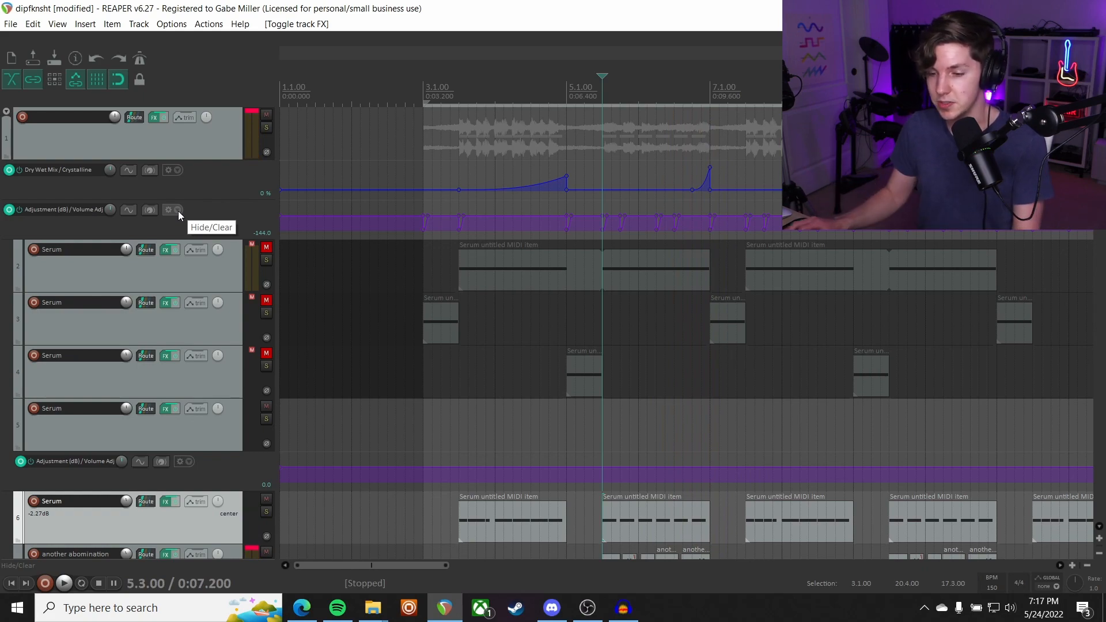
Audition the mix from 5.3.00 while viewing the track 6 and 7 clips and folder track 1's automation envelopes
{"action": "scroll", "coordinate": [178, 211], "scroll_direction": "down", "scroll_amount": 3}
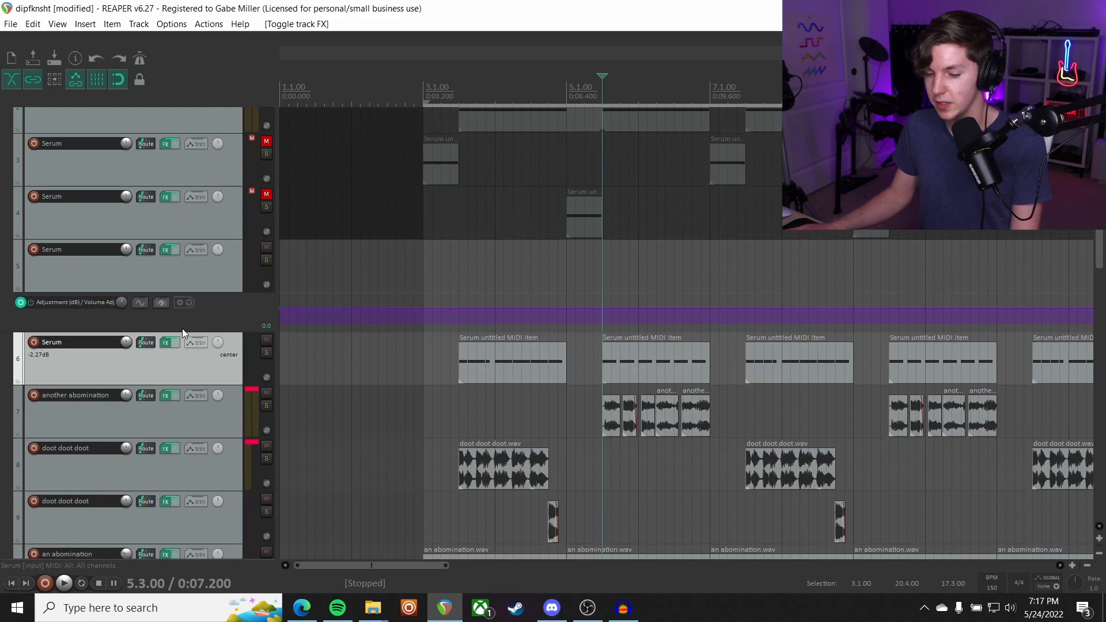
{"action": "scroll", "coordinate": [174, 328], "scroll_direction": "down", "scroll_amount": 2}
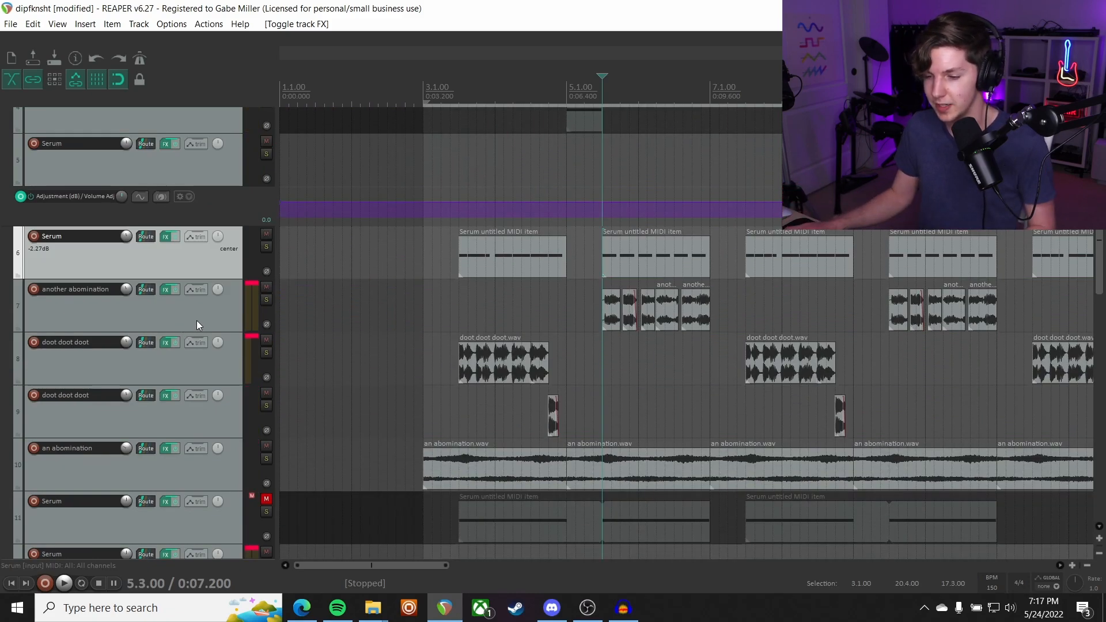
{"action": "scroll", "coordinate": [195, 325], "scroll_direction": "up", "scroll_amount": 2}
{"action": "scroll", "coordinate": [699, 354], "scroll_direction": "up", "scroll_amount": 3}
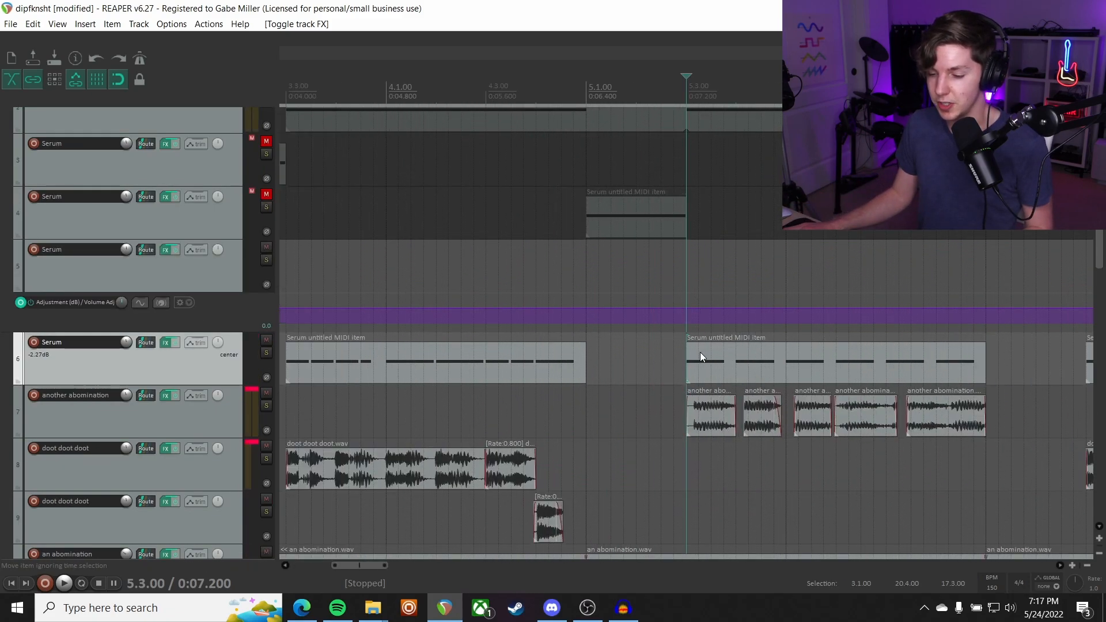
{"action": "scroll", "coordinate": [717, 350], "scroll_direction": "right", "scroll_amount": 4}
{"action": "key", "text": "space"}
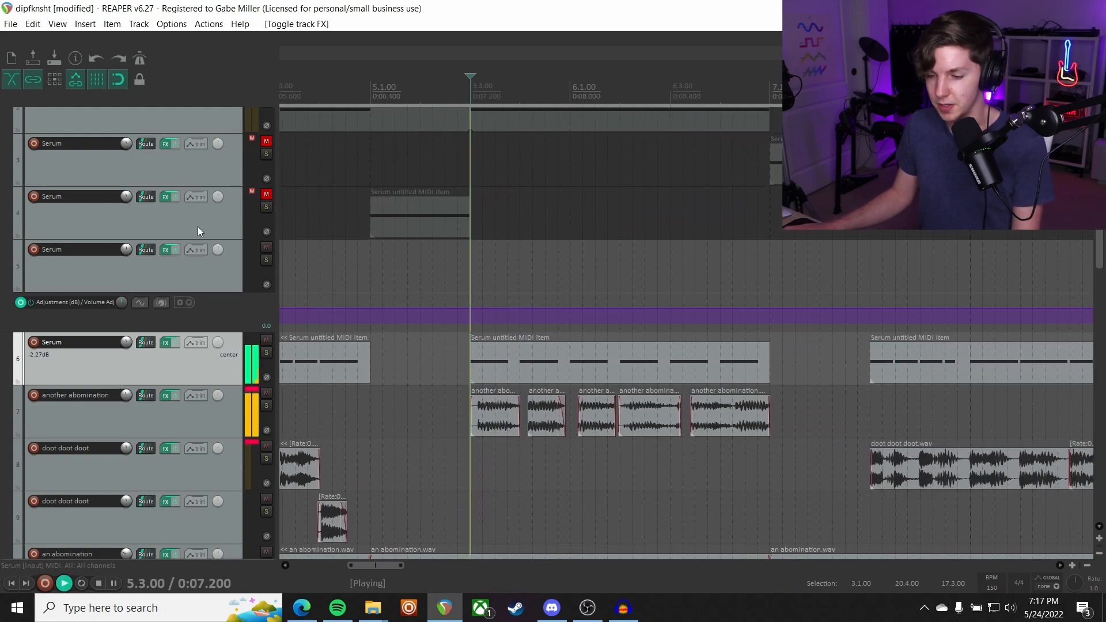
{"action": "scroll", "coordinate": [144, 334], "scroll_direction": "up", "scroll_amount": 3}
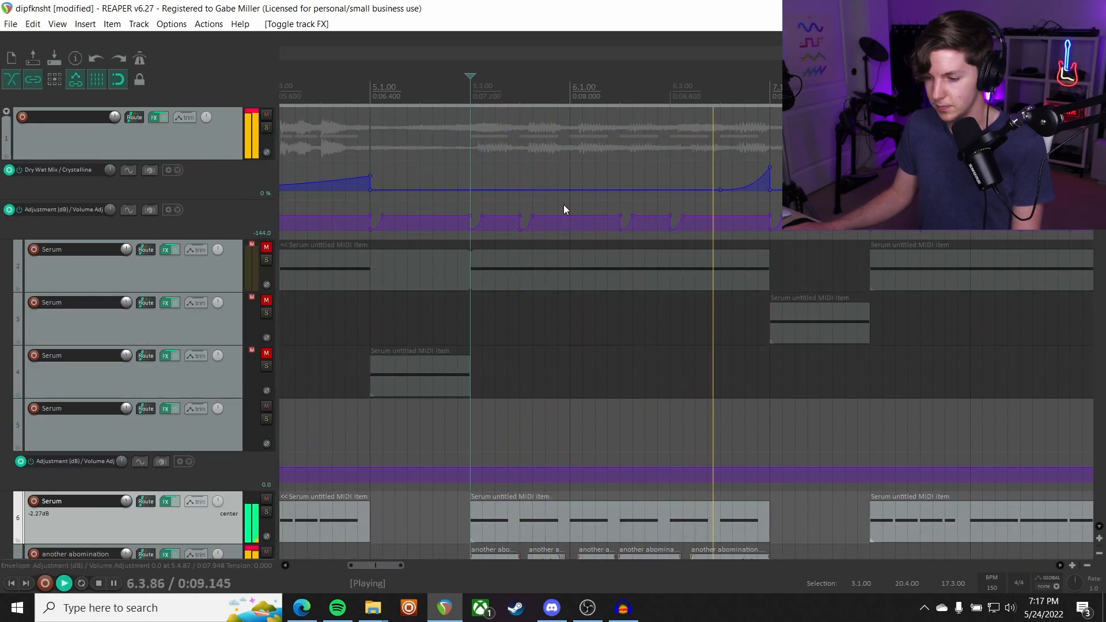
{"action": "key", "text": "space"}
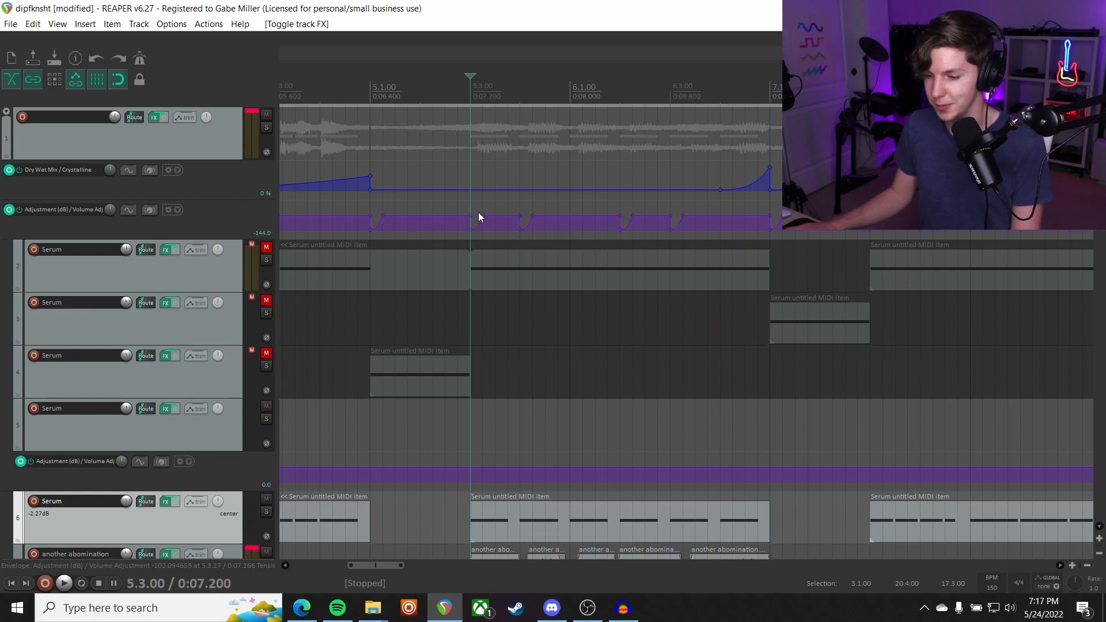
Examine the ducking dips in folder track 1's Volume Adjustment envelope around 5.1.00 and 5.3.00 and across the arrangement
{"action": "scroll", "coordinate": [484, 215], "scroll_direction": "up", "scroll_amount": 3}
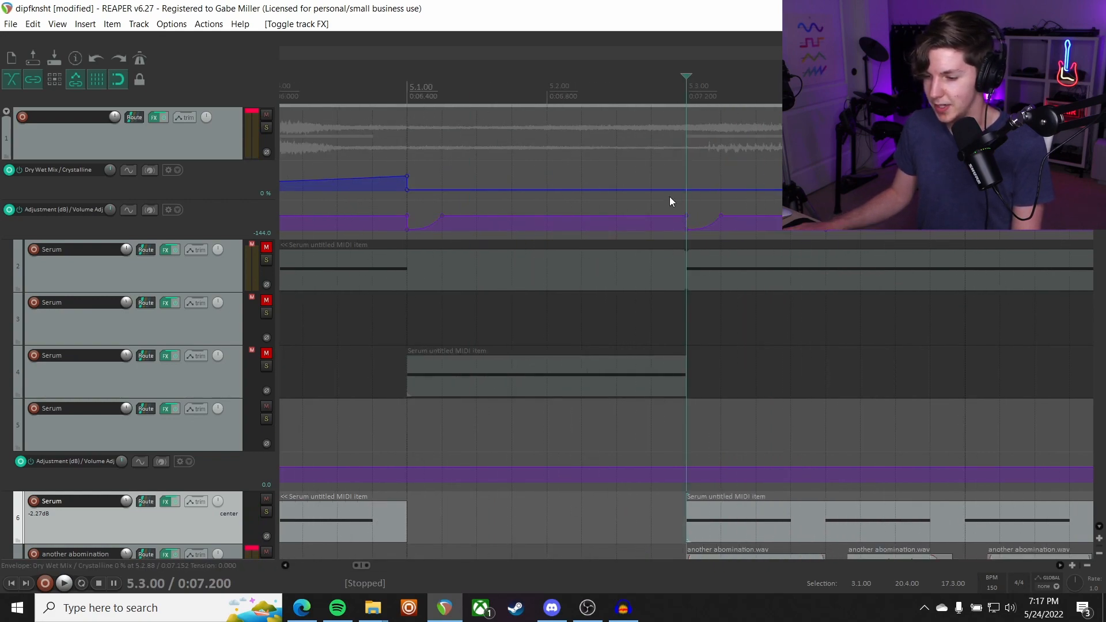
{"action": "left_click_drag", "start_coordinate": [744, 235], "coordinate": [744, 233]}
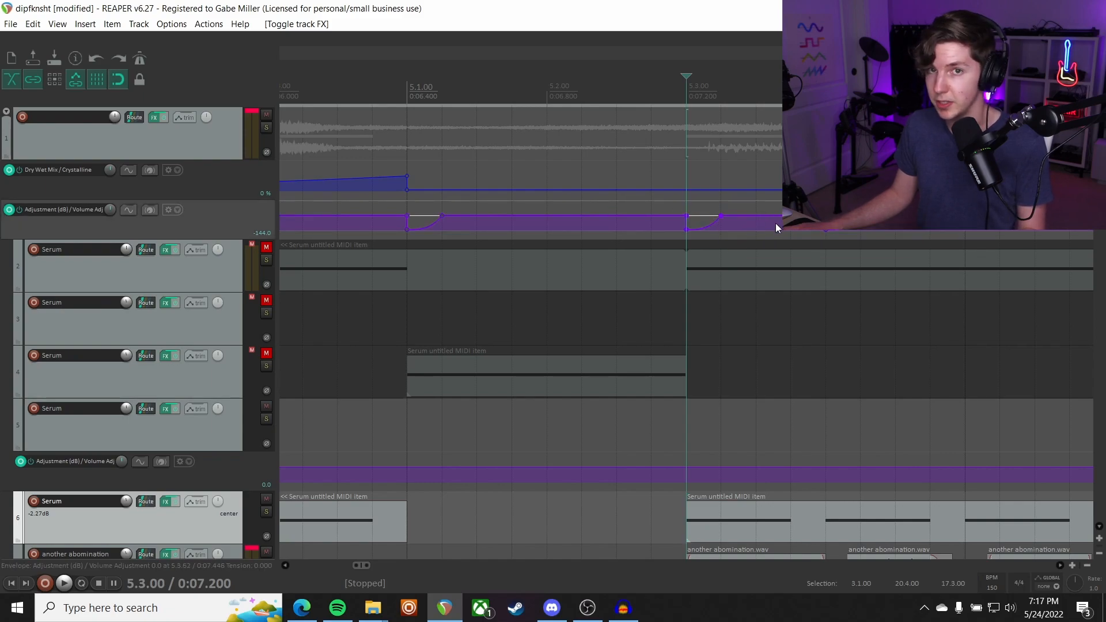
{"action": "scroll", "coordinate": [776, 225], "scroll_direction": "down", "scroll_amount": 5}
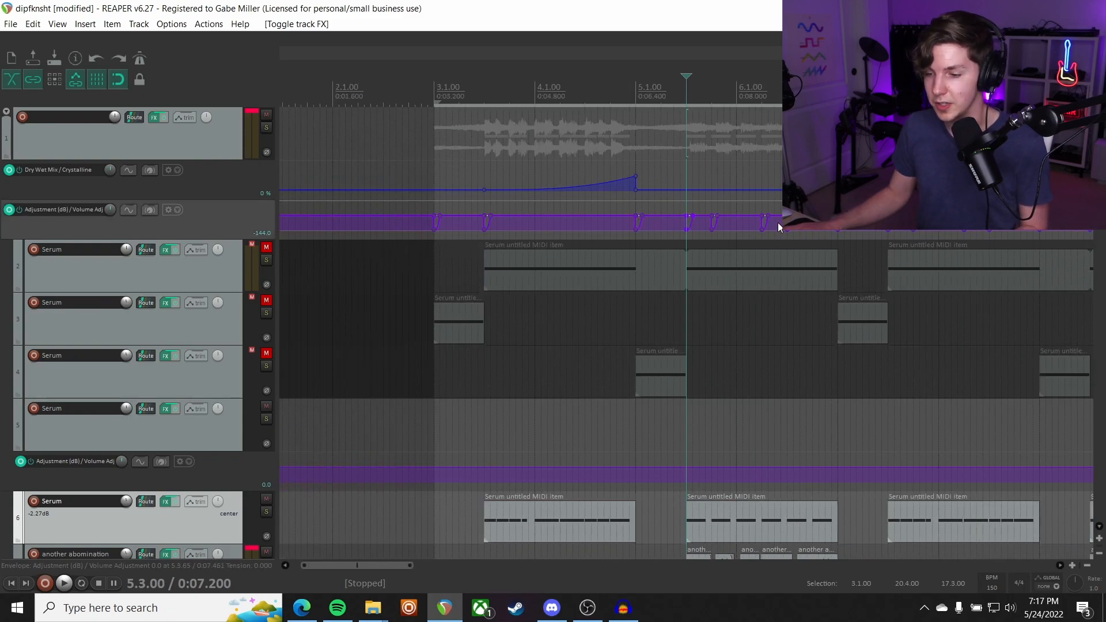
{"action": "scroll", "coordinate": [776, 224], "scroll_direction": "down", "scroll_amount": 3}
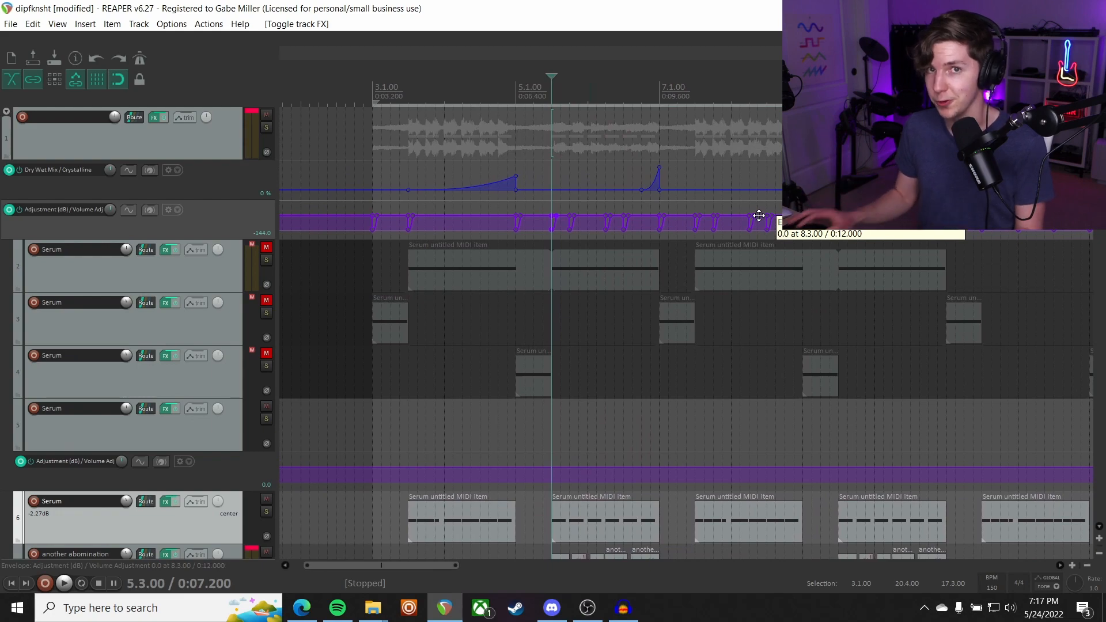
Solo folder track 1 and audition it from 3.1.00 with Crystalline open beneath its Dry Wet Mix automation
{"action": "left_click", "coordinate": [375, 88]}
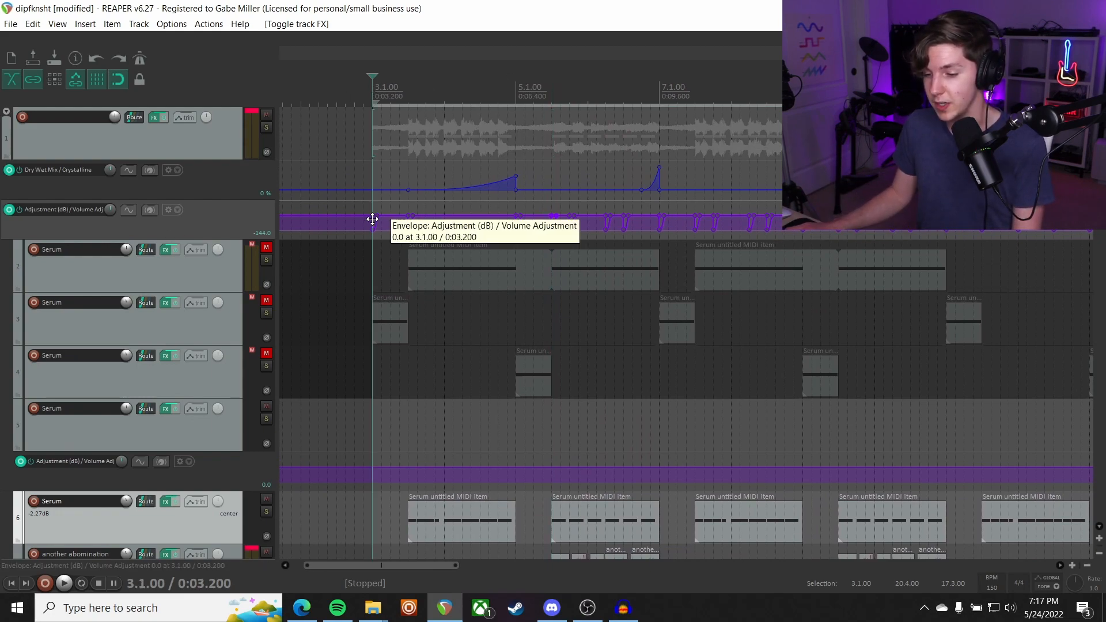
{"action": "left_click", "coordinate": [237, 133]}
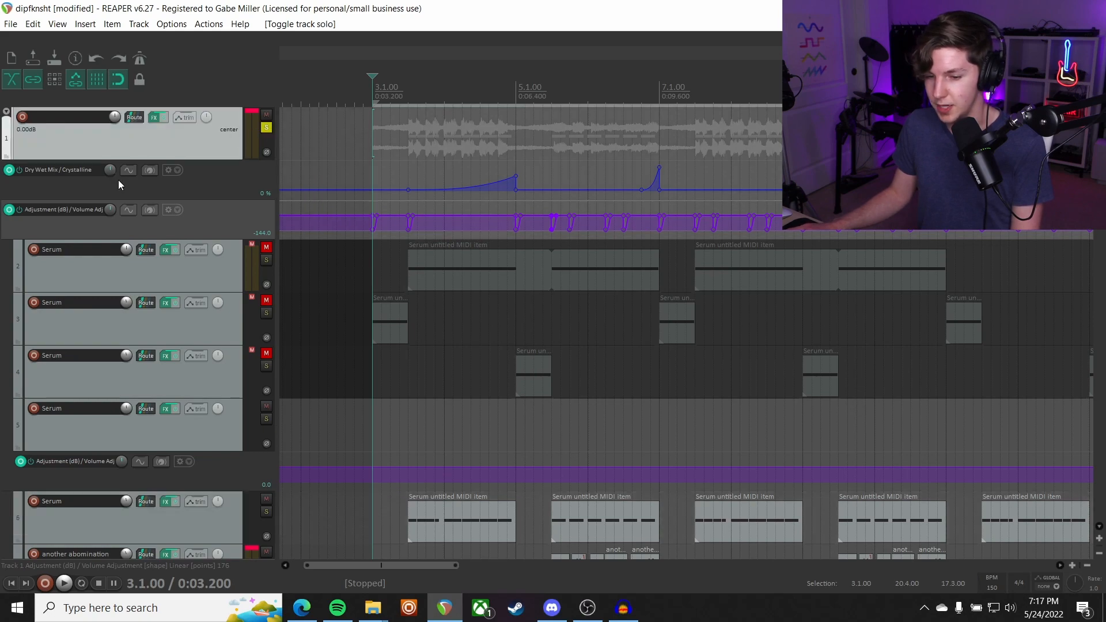
{"action": "left_click", "coordinate": [154, 119]}
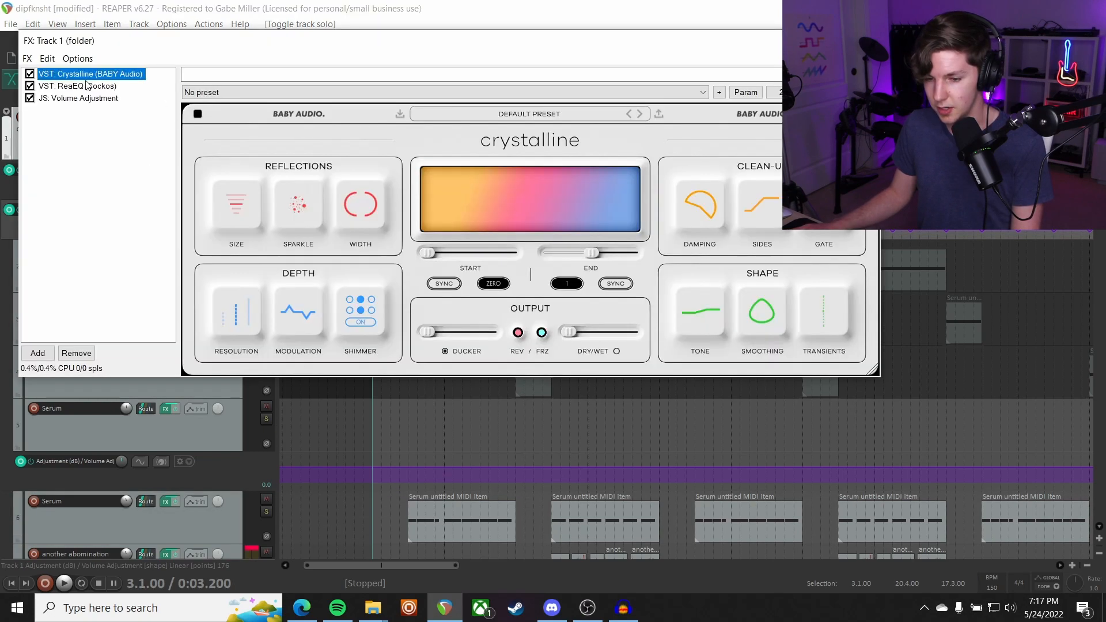
{"action": "left_click_drag", "start_coordinate": [339, 44], "coordinate": [410, 312]}
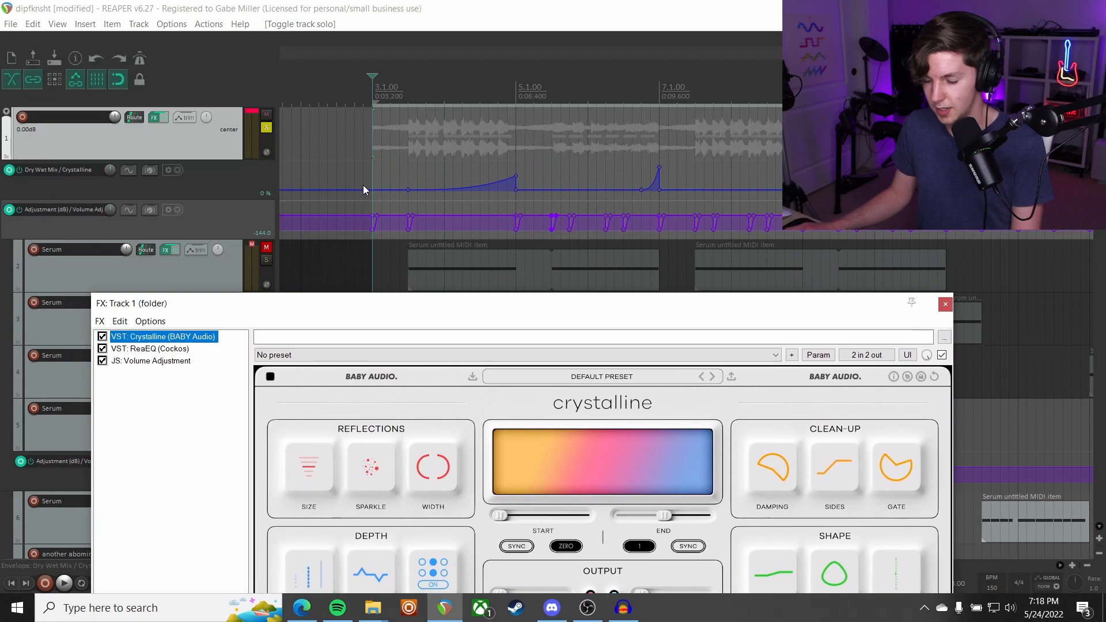
{"action": "key", "text": "space"}
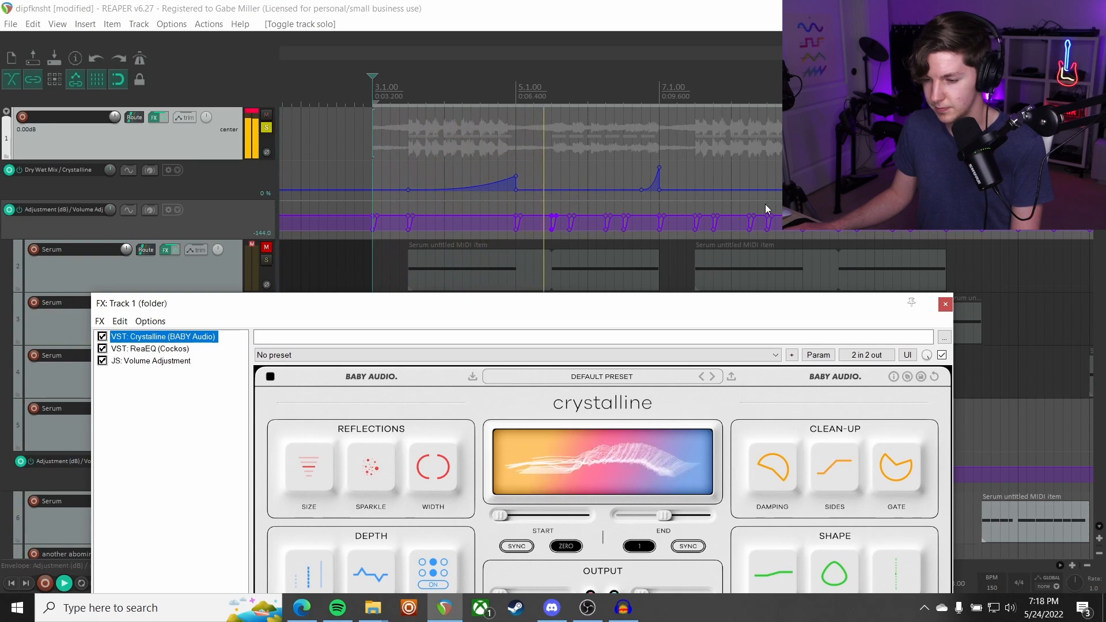
{"action": "left_click", "coordinate": [939, 301]}
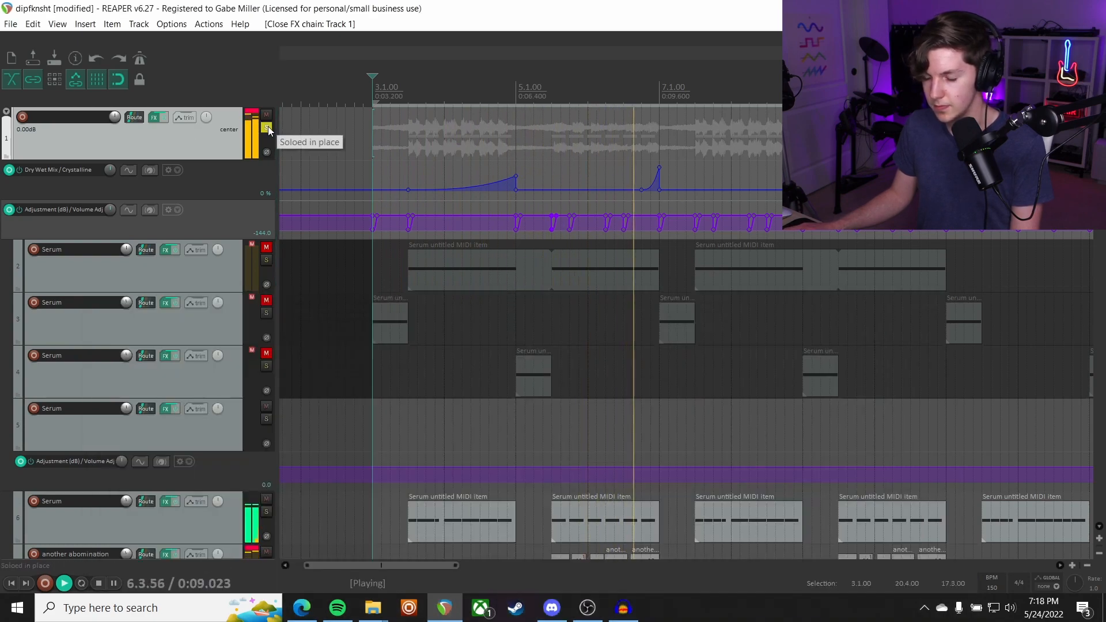
Enable ReaEQ's 528.0 Hz high pass on track 10 "an abomination", audition the track soloed, and clear its solo
{"action": "scroll", "coordinate": [213, 361], "scroll_direction": "down", "scroll_amount": 5}
{"action": "key", "text": "space"}
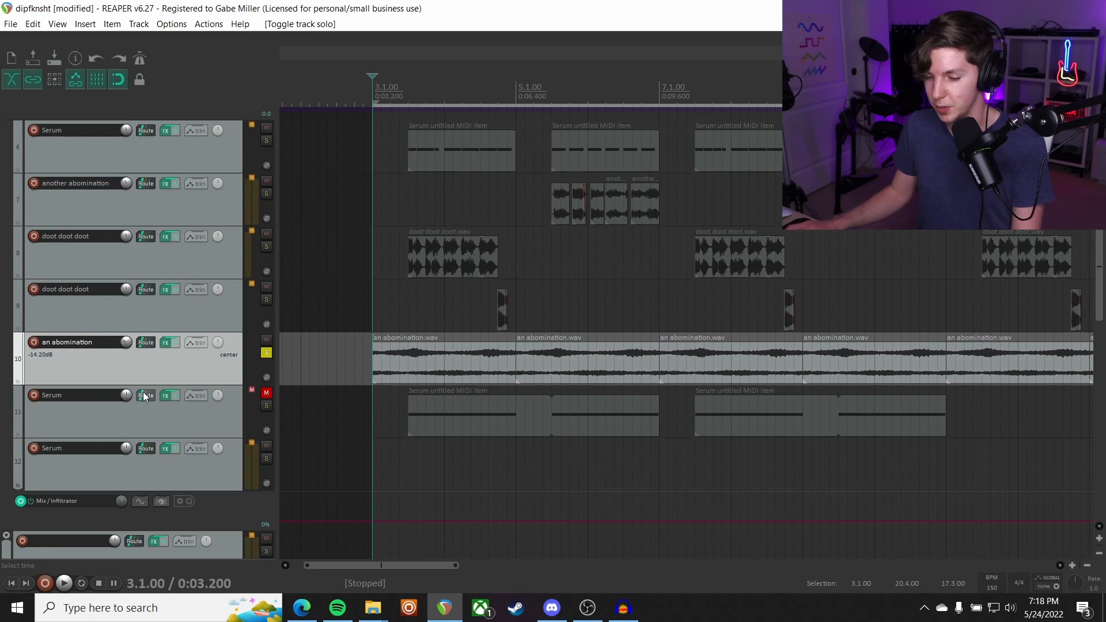
{"action": "left_click", "coordinate": [165, 343]}
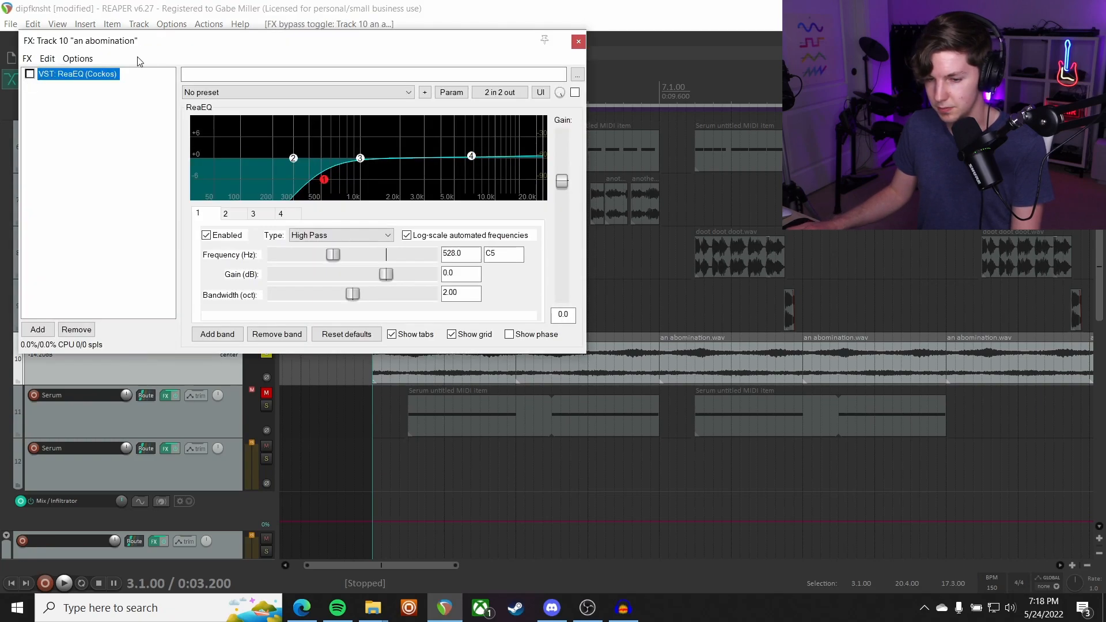
{"action": "left_click", "coordinate": [31, 75]}
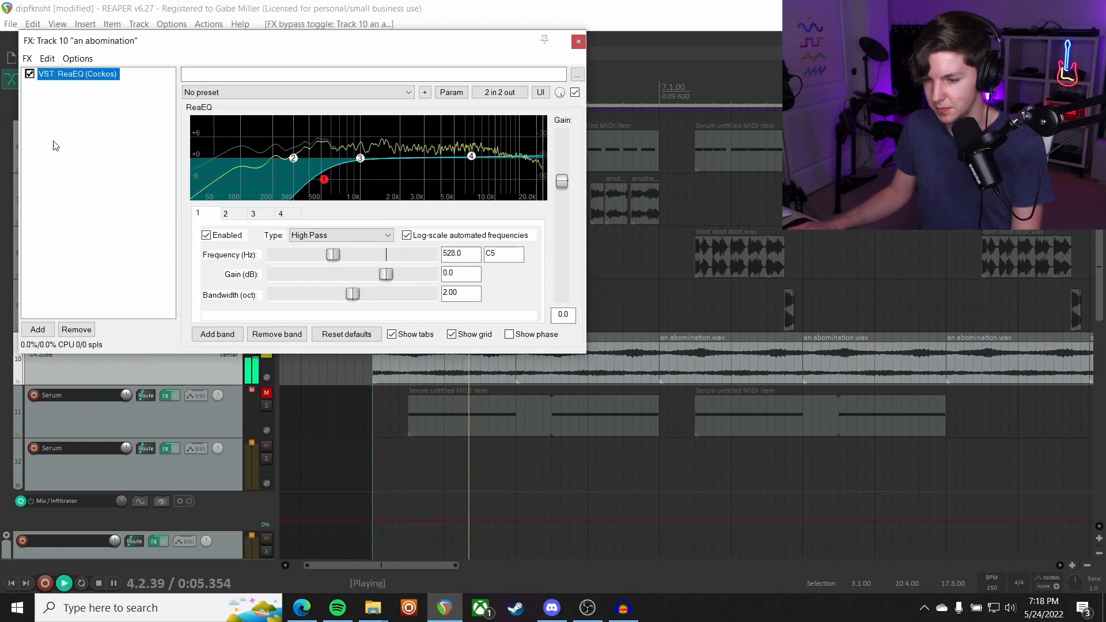
{"action": "left_click", "coordinate": [578, 42]}
{"action": "key", "text": "space"}
{"action": "left_click", "coordinate": [265, 353]}
Look over the bass and drum tracks across the whole arrangement and briefly audition the mix from 3.1.00
{"action": "scroll", "coordinate": [203, 341], "scroll_direction": "down", "scroll_amount": 2}
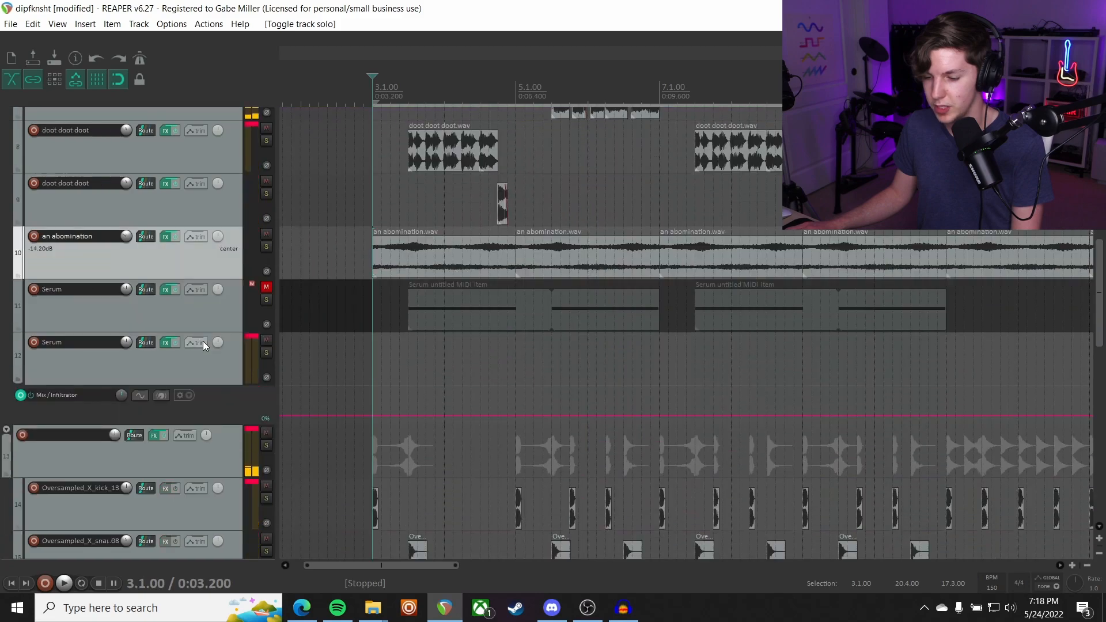
{"action": "scroll", "coordinate": [496, 292], "scroll_direction": "down", "scroll_amount": 3}
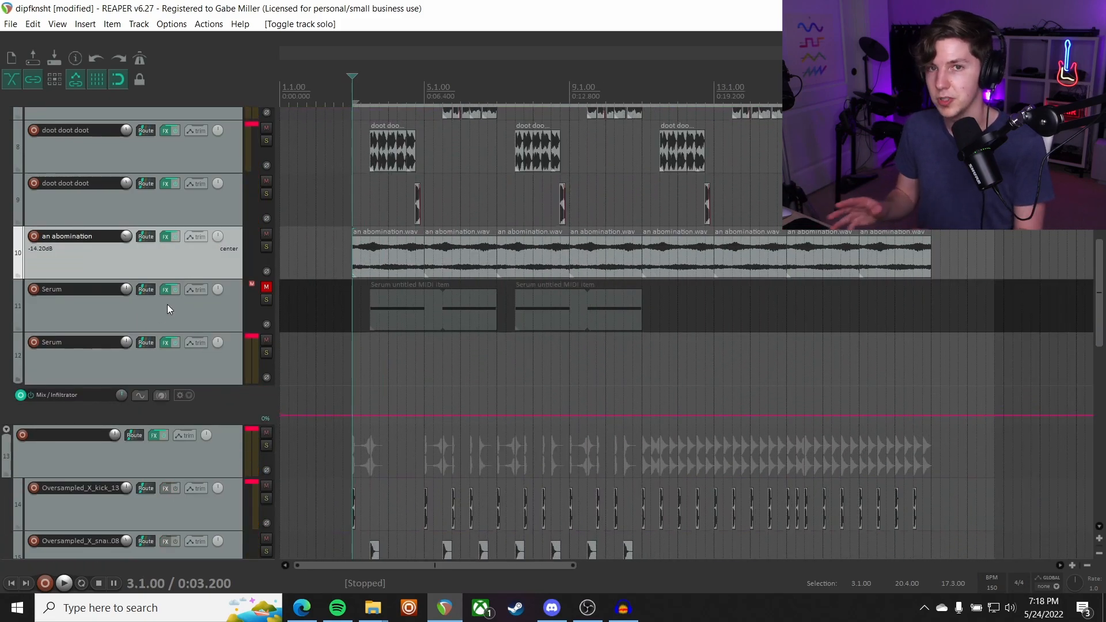
{"action": "scroll", "coordinate": [176, 290], "scroll_direction": "up", "scroll_amount": 4}
{"action": "scroll", "coordinate": [175, 291], "scroll_direction": "down", "scroll_amount": 2}
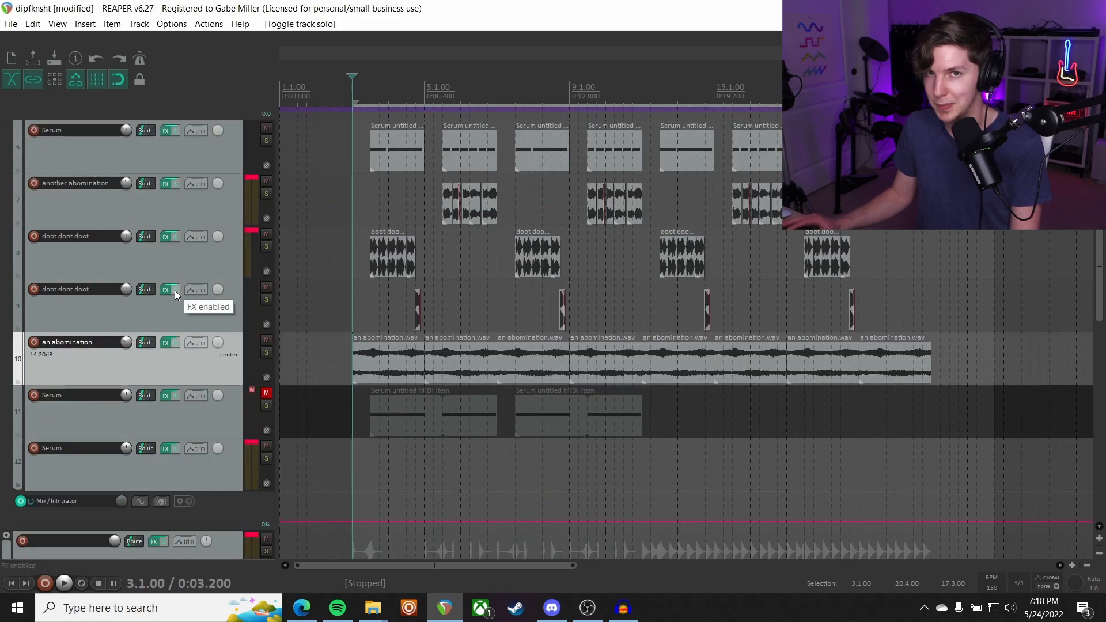
{"action": "scroll", "coordinate": [170, 291], "scroll_direction": "down", "scroll_amount": 6}
{"action": "scroll", "coordinate": [165, 291], "scroll_direction": "up", "scroll_amount": 4}
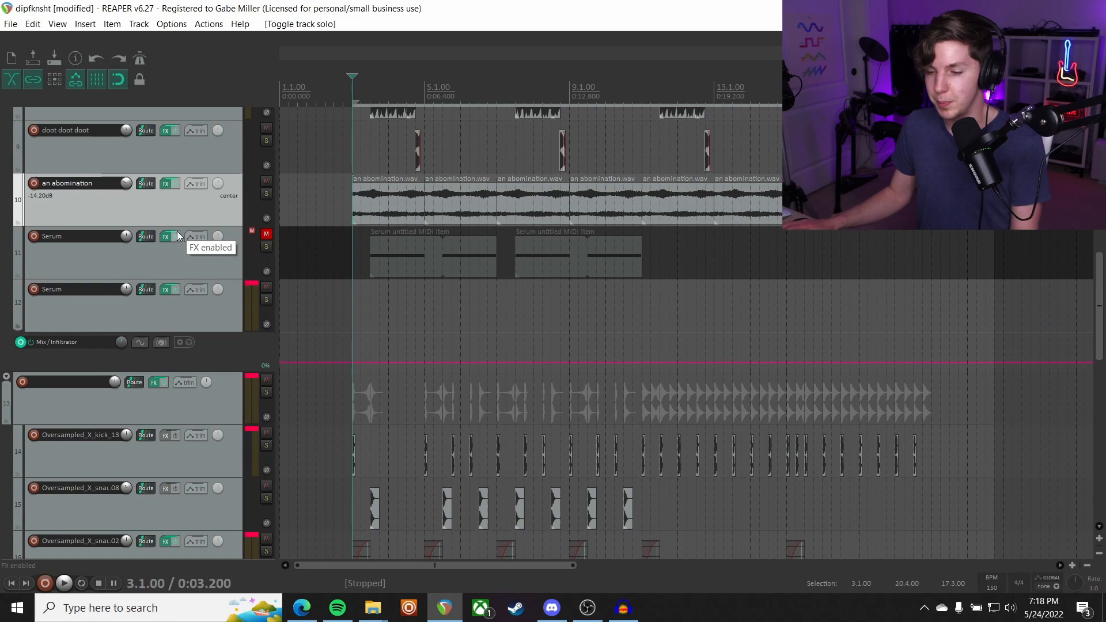
{"action": "scroll", "coordinate": [167, 271], "scroll_direction": "up", "scroll_amount": 8}
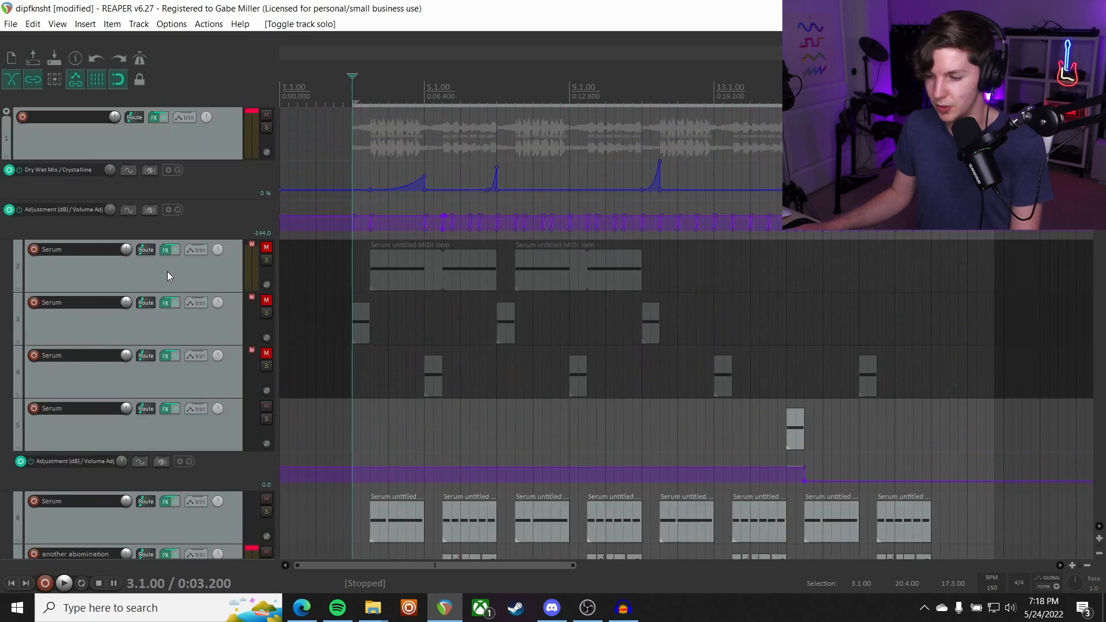
{"action": "key", "text": "space"}
{"action": "scroll", "coordinate": [133, 285], "scroll_direction": "down", "scroll_amount": 4}
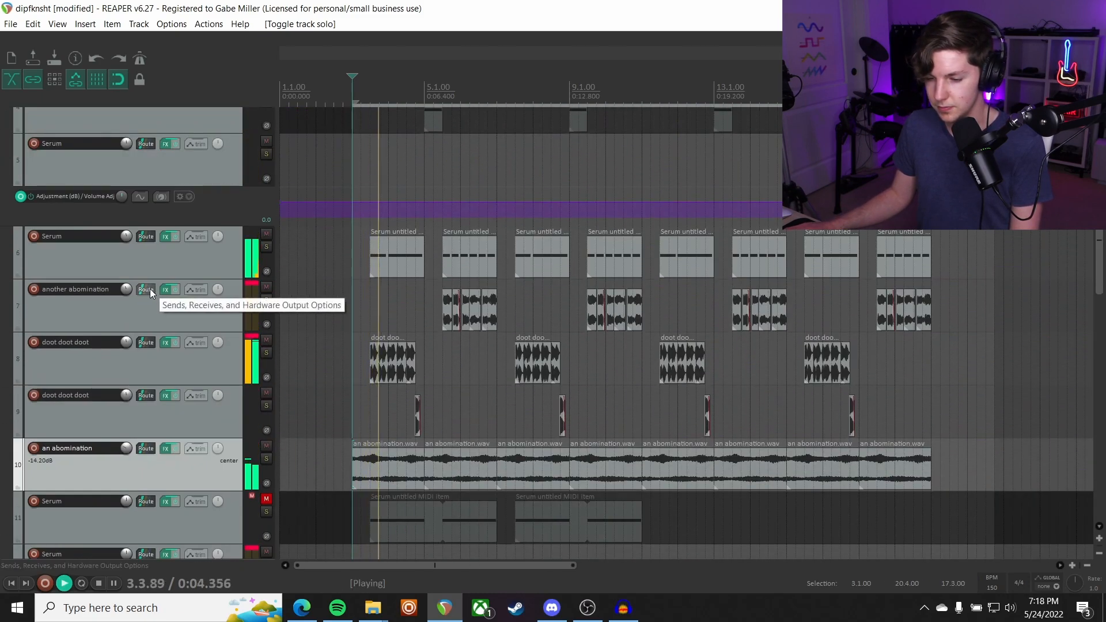
{"action": "key", "text": "space"}
{"action": "scroll", "coordinate": [164, 280], "scroll_direction": "up", "scroll_amount": 4}
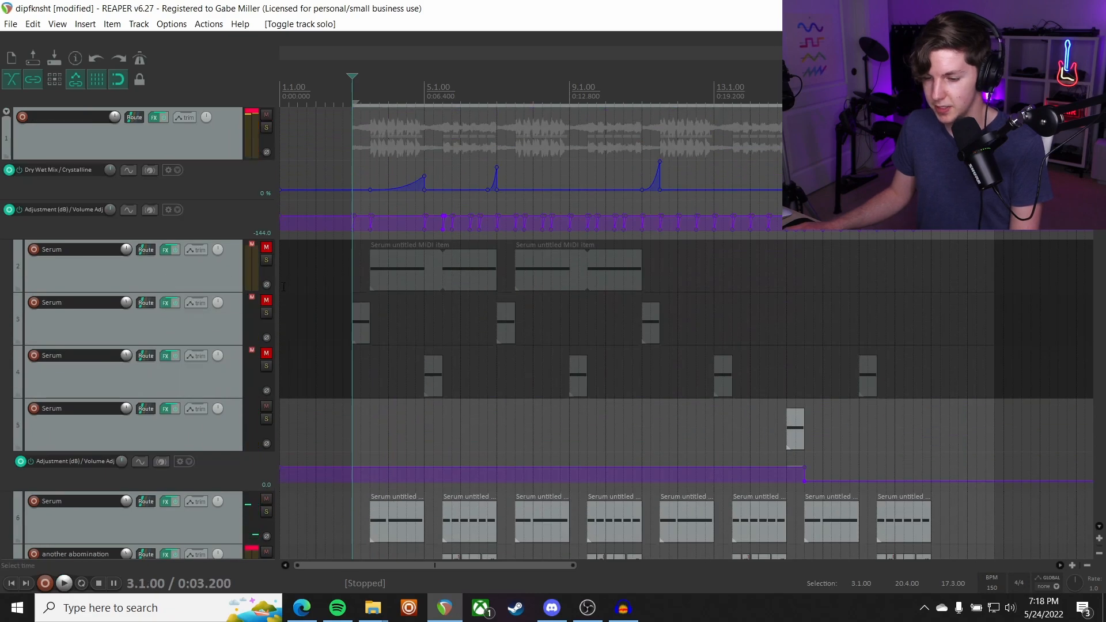
Unmute the Serum tracks 3 and 4 in the bass folder
{"action": "left_click", "coordinate": [266, 301]}
{"action": "scroll", "coordinate": [504, 303], "scroll_direction": "up", "scroll_amount": 4}
{"action": "scroll", "coordinate": [503, 303], "scroll_direction": "right", "scroll_amount": 3}
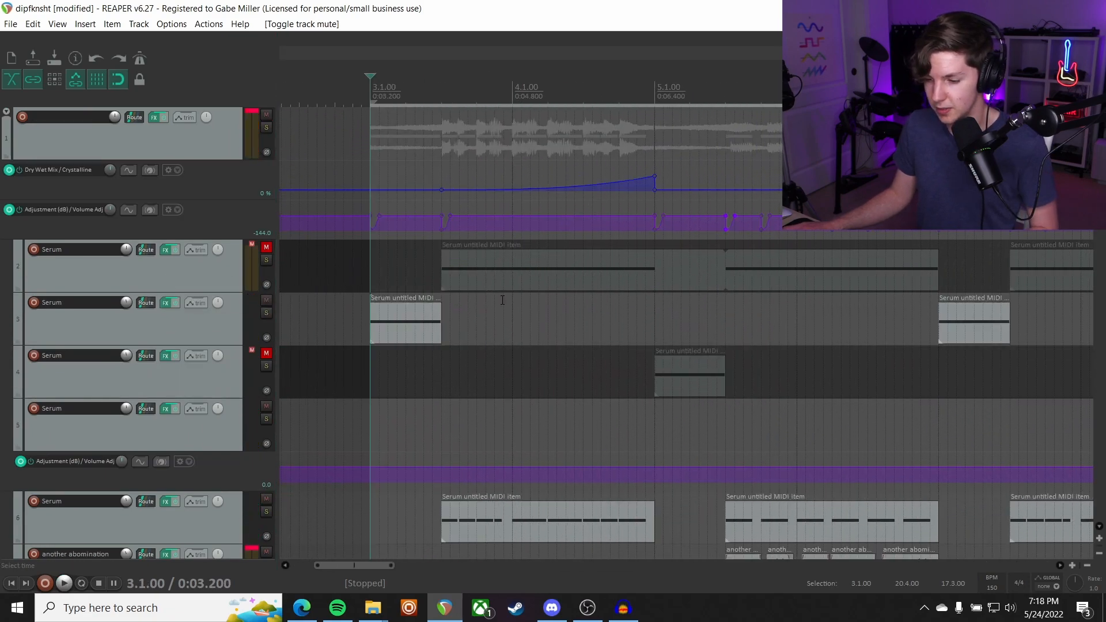
{"action": "left_click", "coordinate": [264, 352]}
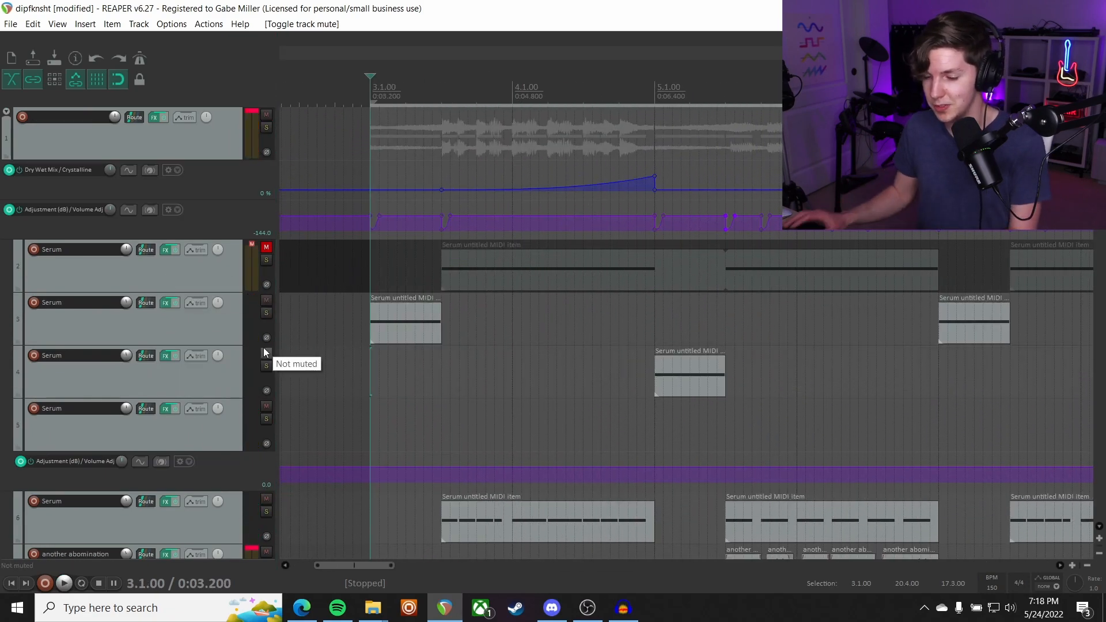
Bypass every effect after Serum in track 3's FX chain and audition the soloed raw synth from 3.1.00
{"action": "left_click", "coordinate": [211, 339]}
{"action": "left_click", "coordinate": [278, 134]}
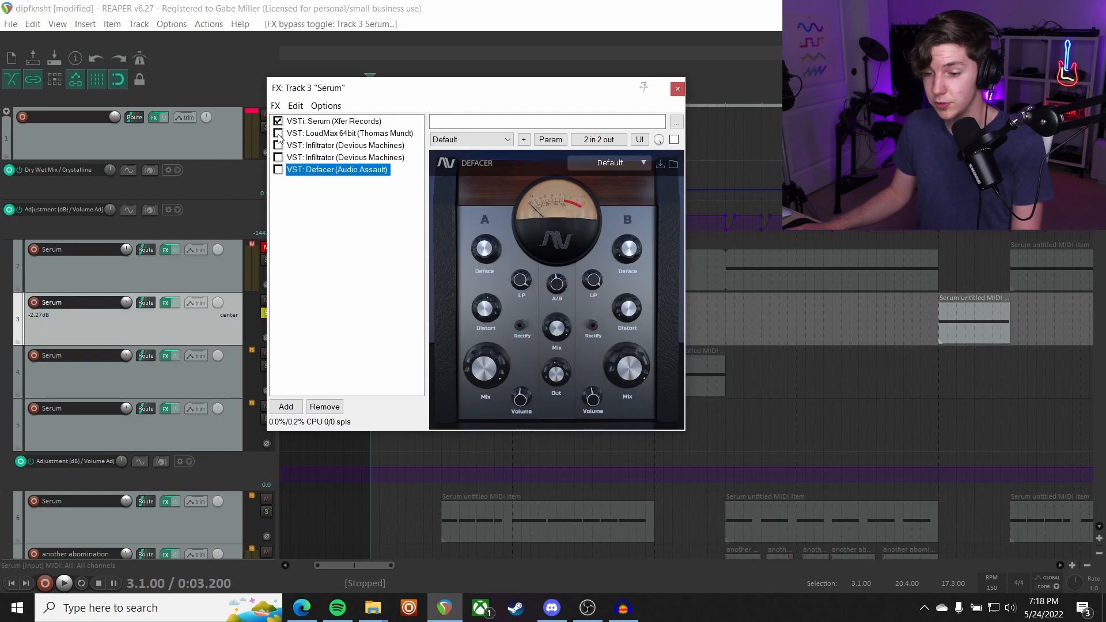
{"action": "left_click", "coordinate": [309, 121]}
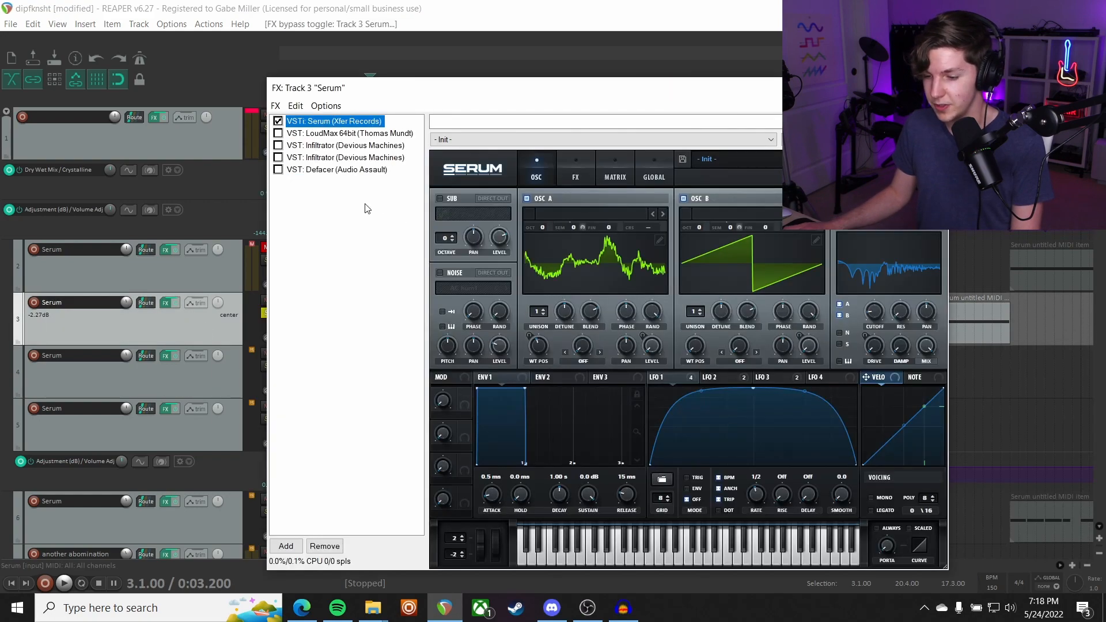
{"action": "left_click_drag", "start_coordinate": [683, 102], "coordinate": [631, 80]}
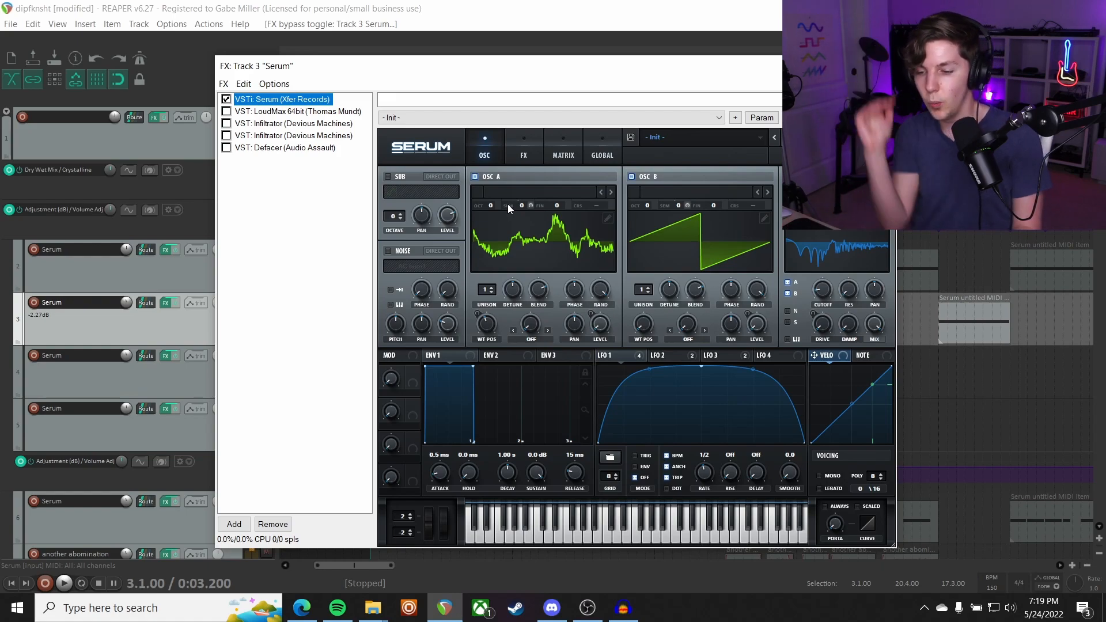
{"action": "key", "text": "space"}
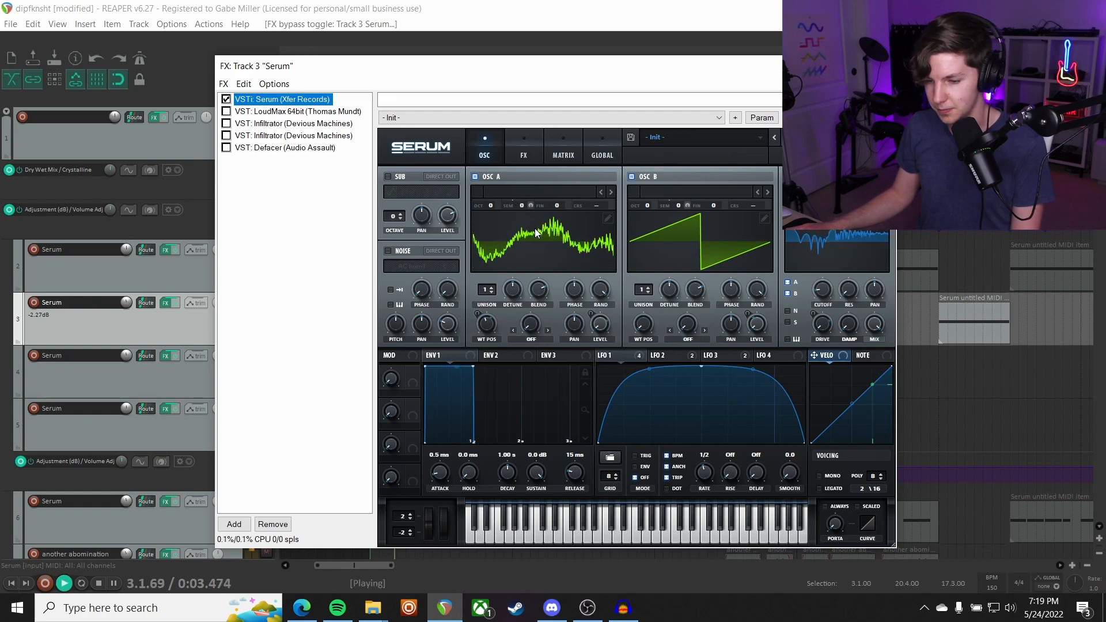
{"action": "key", "text": "space"}
Re-enable LoudMax and the first Infiltrator in track 3's FX chain, auditioning the sound after each
{"action": "left_click", "coordinate": [237, 111]}
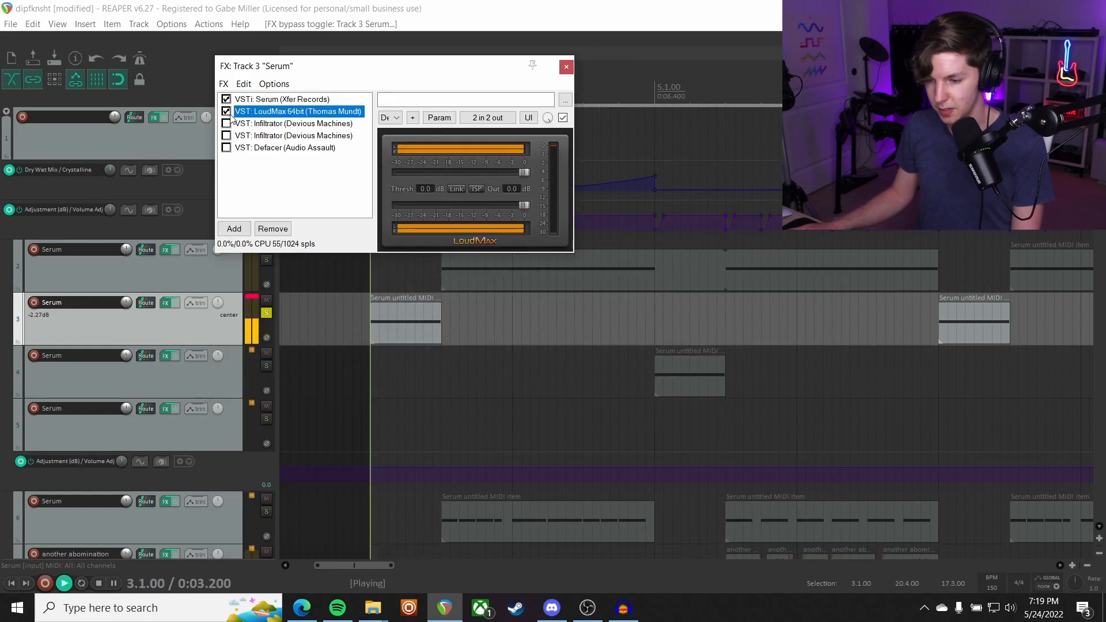
{"action": "key", "text": "space"}
{"action": "left_click", "coordinate": [236, 124]}
{"action": "left_click", "coordinate": [227, 103]}
{"action": "key", "text": "space"}
Re-enable the second Infiltrator and Defacer in track 3's FX chain while auditioning the sound from 3.1.00
{"action": "left_click", "coordinate": [267, 117]}
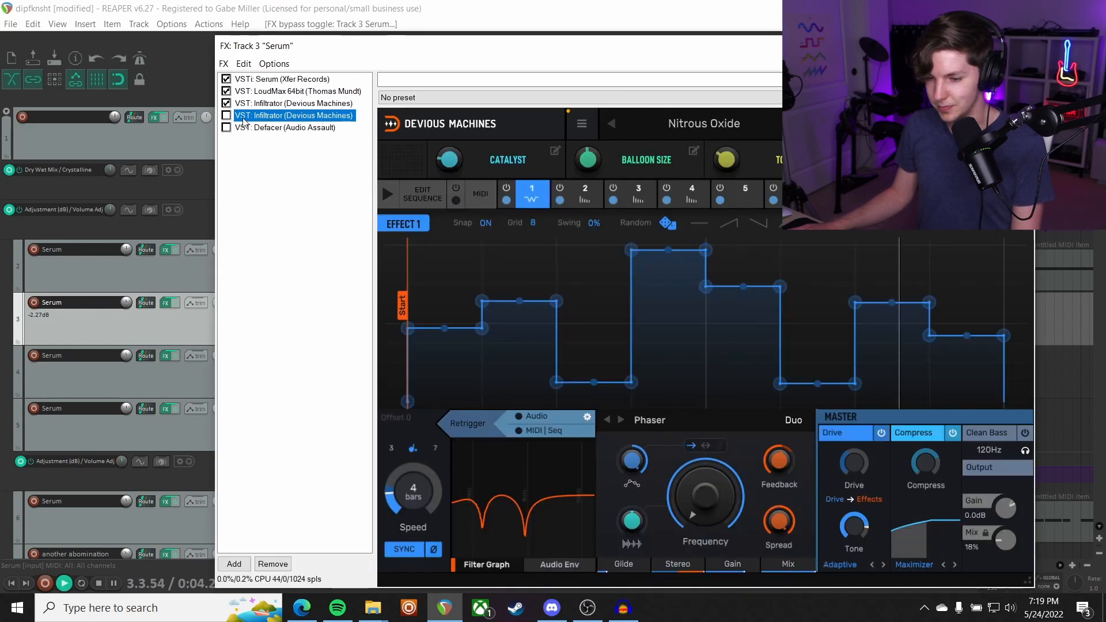
{"action": "left_click", "coordinate": [226, 116]}
{"action": "key", "text": "space"}
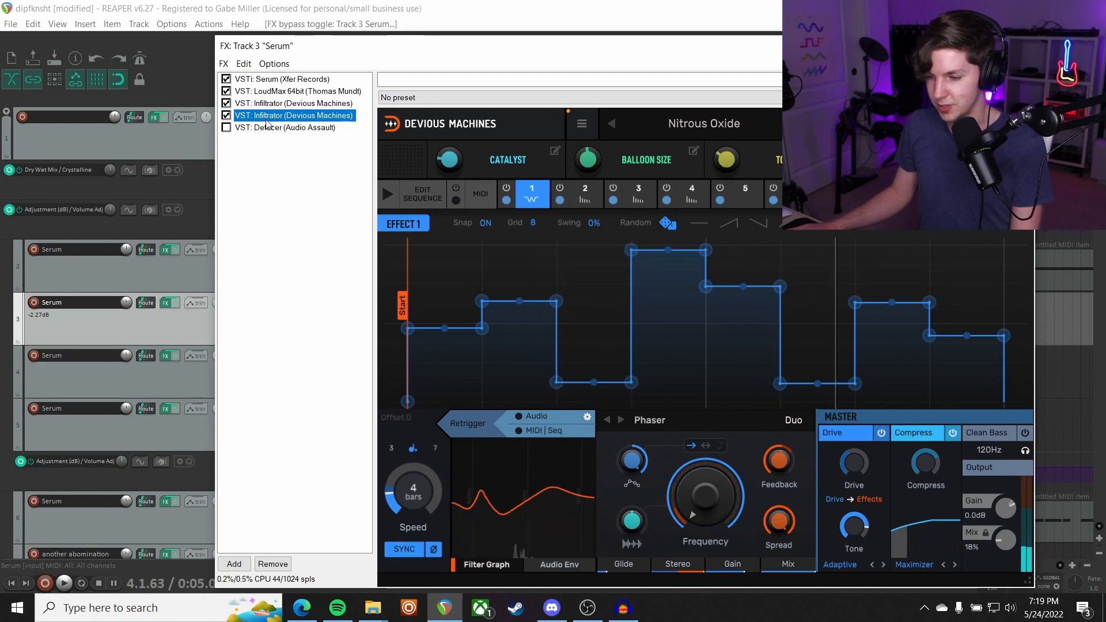
{"action": "left_click", "coordinate": [232, 129]}
{"action": "key", "text": "space"}
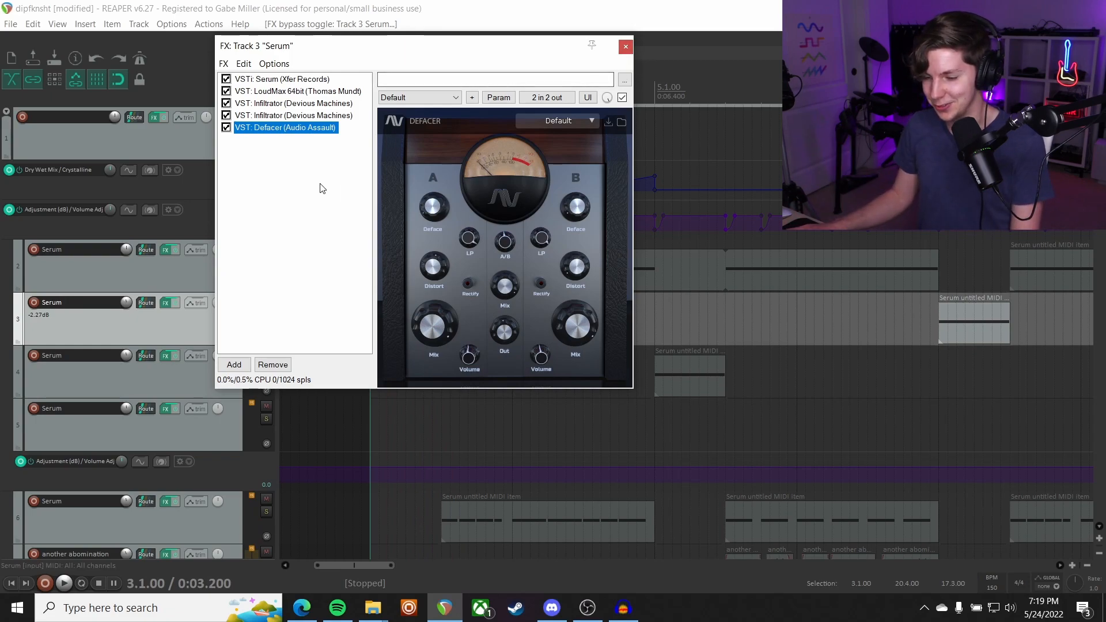
Close track 3's FX chain, audition Serum track 4 soloed from 5.1.00, and clear its solo
{"action": "left_click", "coordinate": [625, 47]}
{"action": "key", "text": "space"}
{"action": "left_click", "coordinate": [266, 365]}
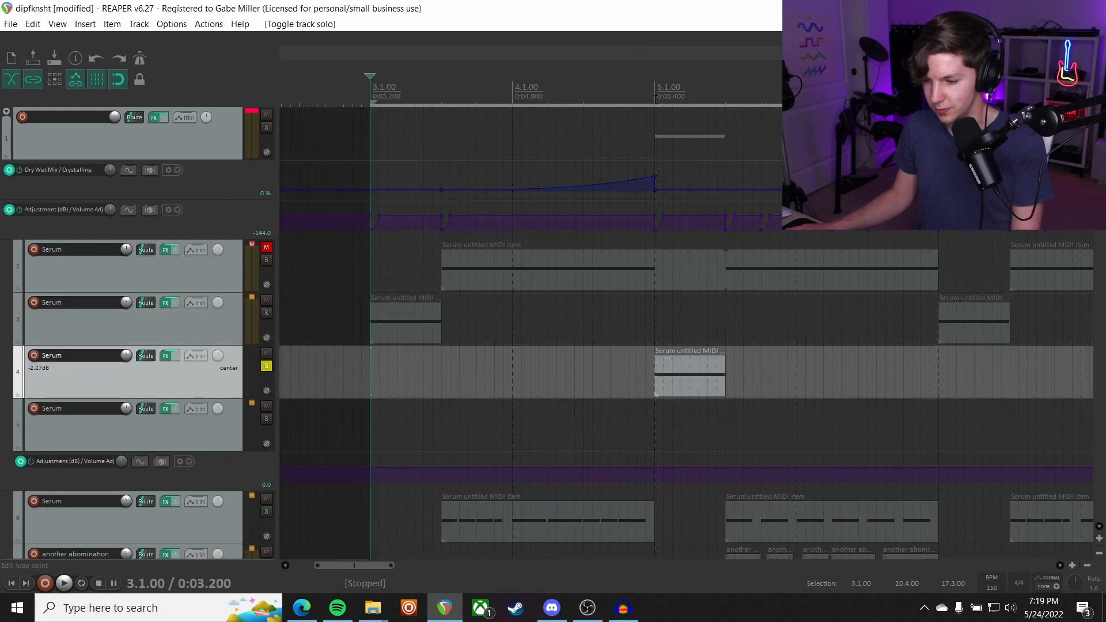
{"action": "left_click", "coordinate": [655, 101]}
{"action": "key", "text": "space"}
{"action": "left_click", "coordinate": [265, 366]}
{"action": "key", "text": "space"}
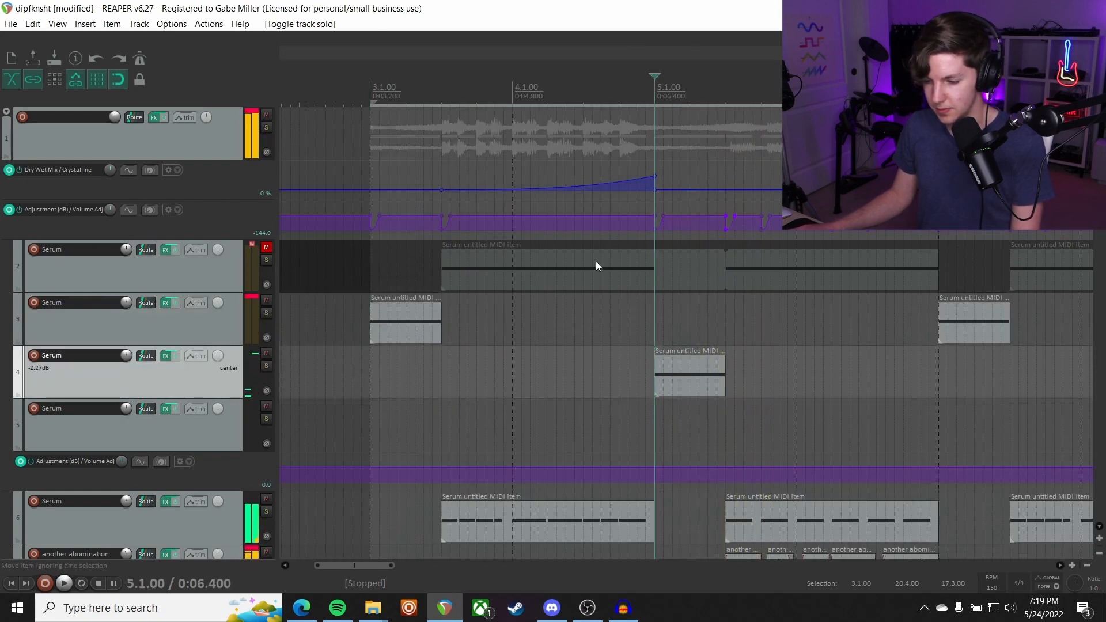
Look over the bass and drum tracks across the arrangement and audition the full mix from 11.1.00
{"action": "scroll", "coordinate": [573, 265], "scroll_direction": "down", "scroll_amount": 4}
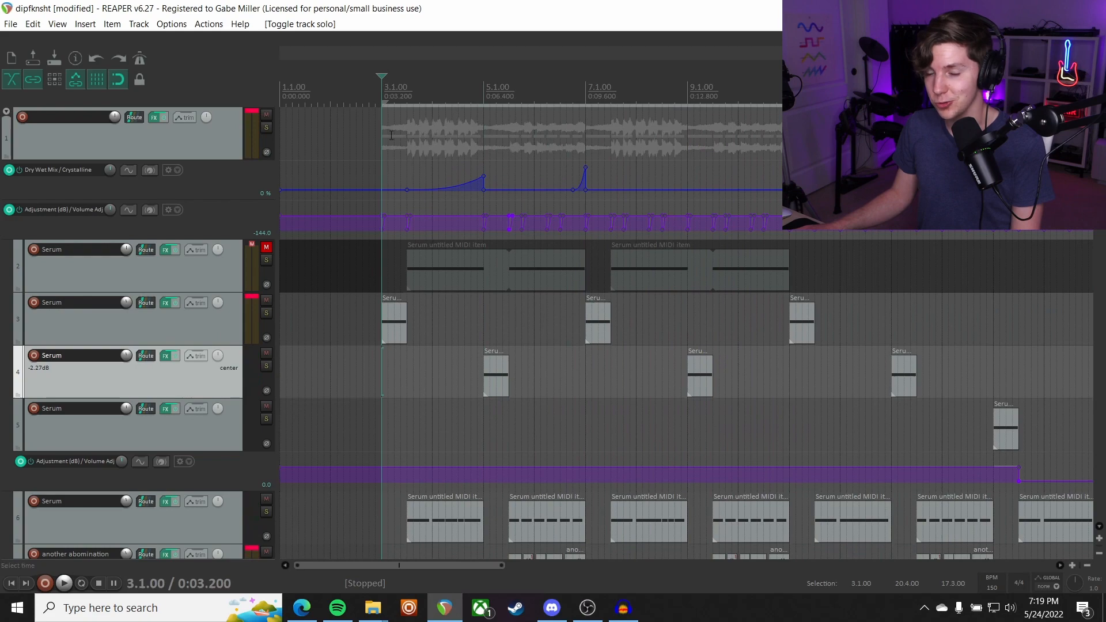
{"action": "scroll", "coordinate": [433, 292], "scroll_direction": "down", "scroll_amount": 1}
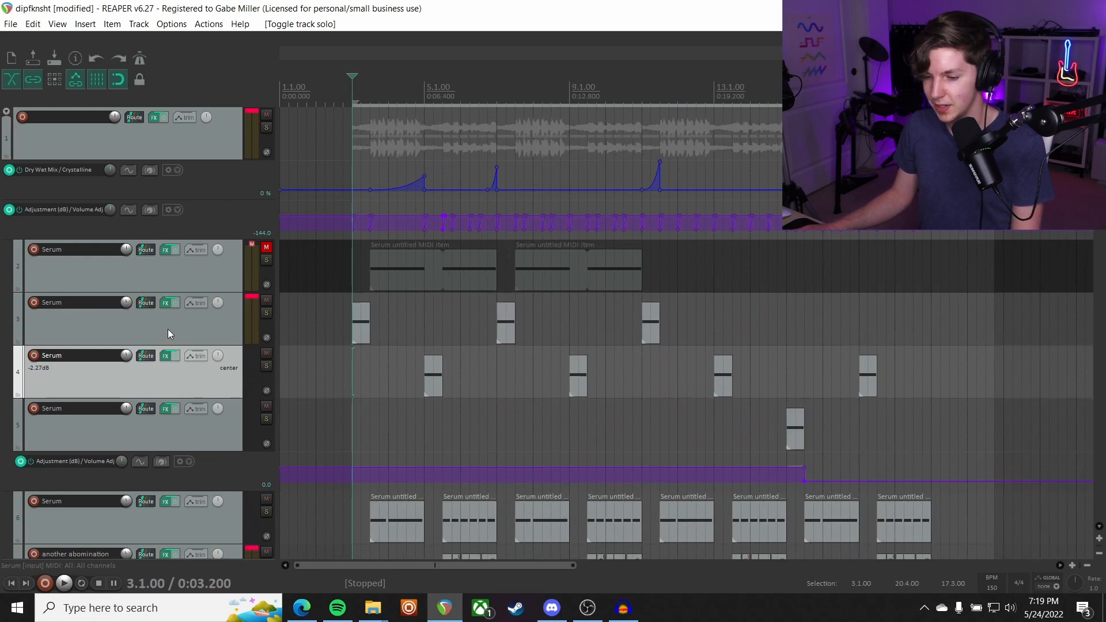
{"action": "scroll", "coordinate": [167, 329], "scroll_direction": "down", "scroll_amount": 2}
{"action": "scroll", "coordinate": [414, 173], "scroll_direction": "up", "scroll_amount": 4}
{"action": "scroll", "coordinate": [175, 352], "scroll_direction": "down", "scroll_amount": 2}
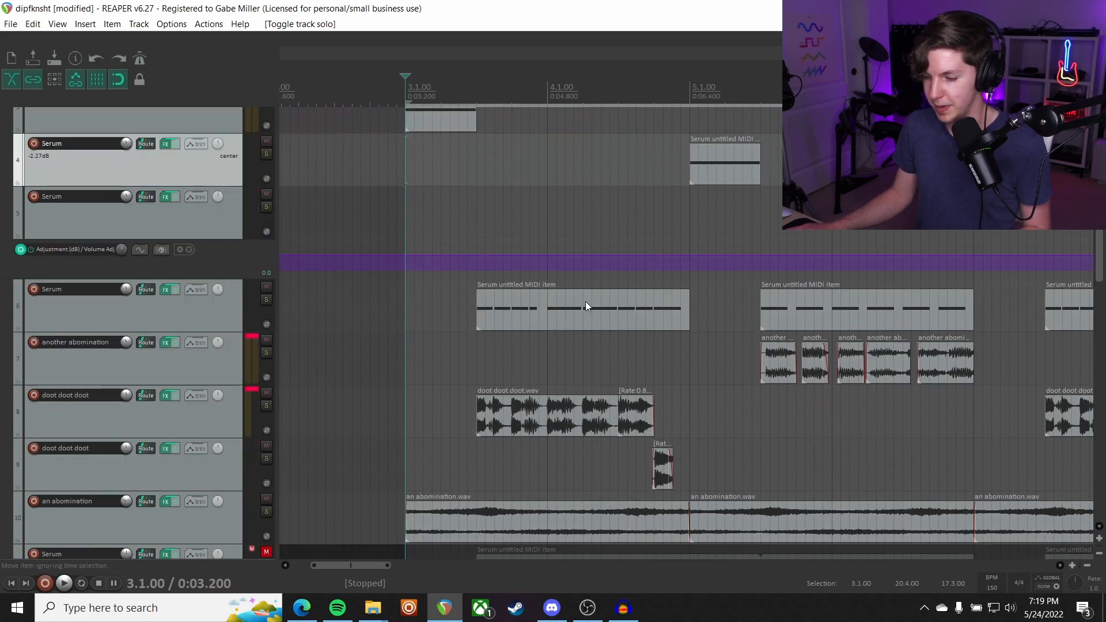
{"action": "scroll", "coordinate": [696, 159], "scroll_direction": "right", "scroll_amount": 5}
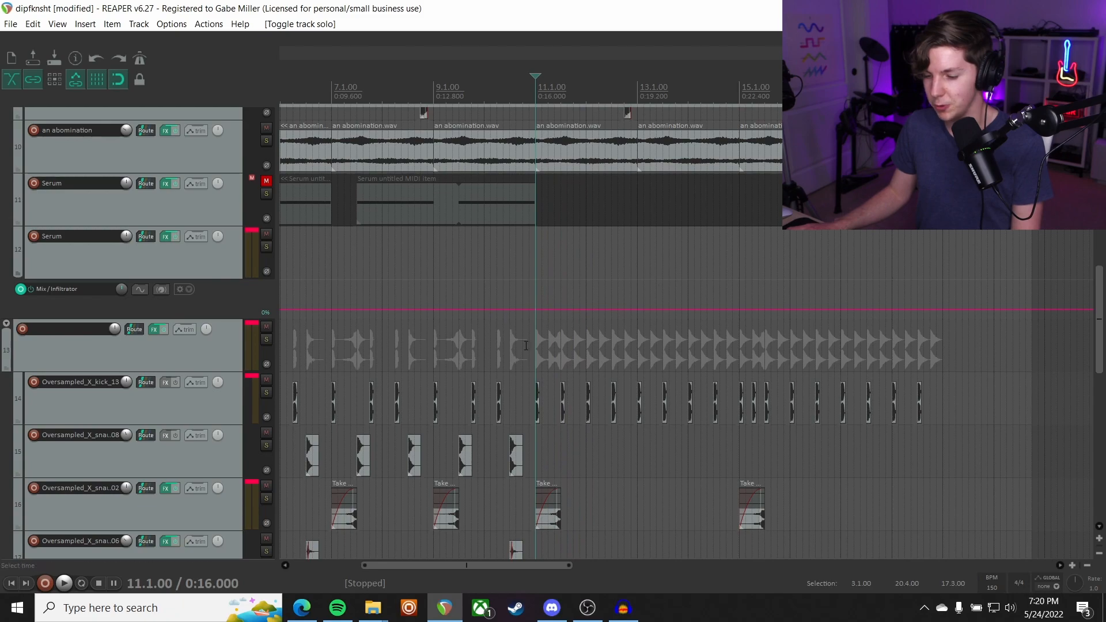
{"action": "key", "text": "space"}
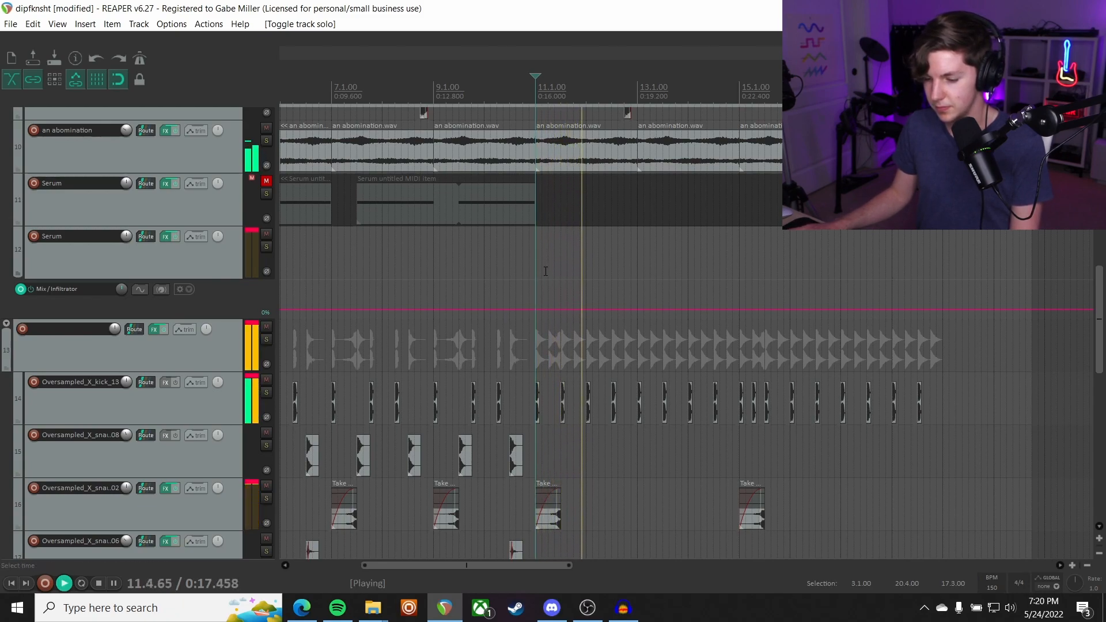
{"action": "key", "text": "space"}
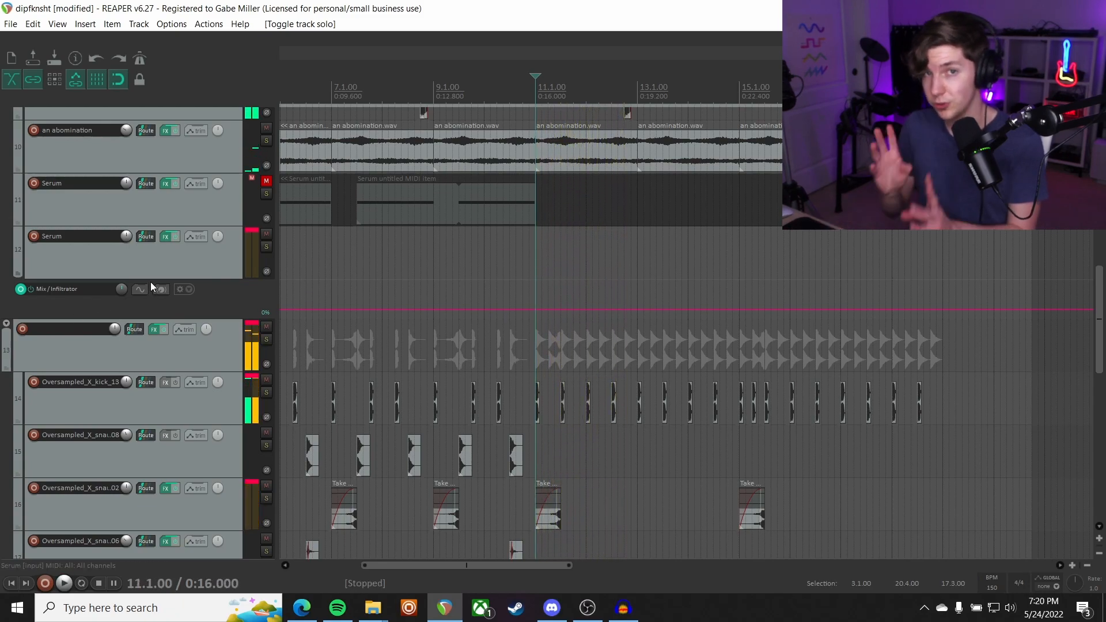
Solo Serum track 5 and audition its MIDI item from 15.1.00
{"action": "scroll", "coordinate": [150, 281], "scroll_direction": "up", "scroll_amount": 10}
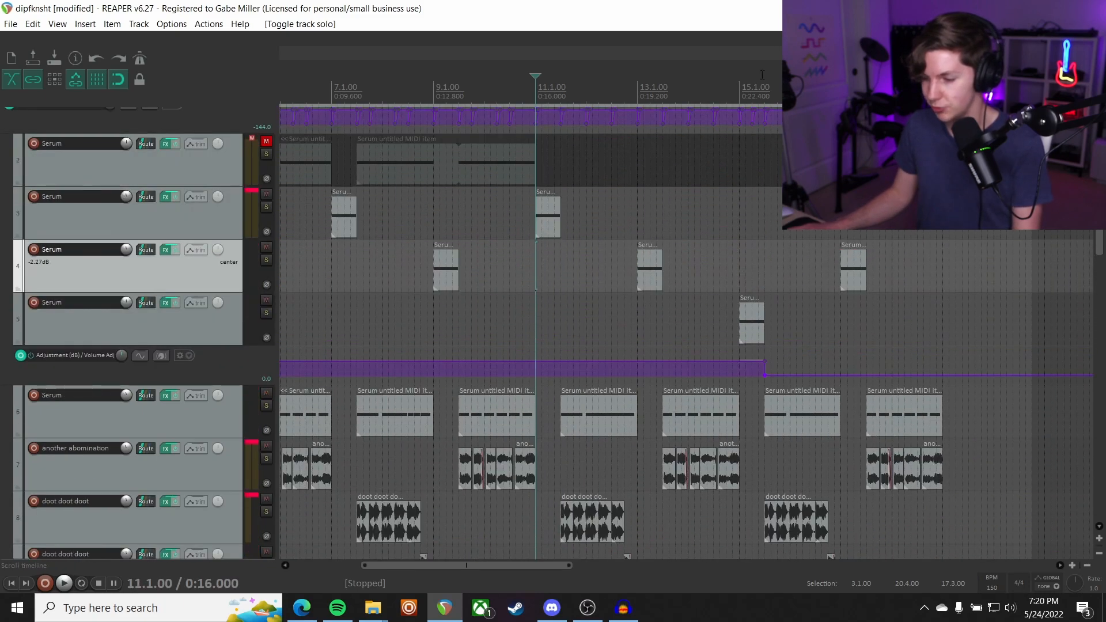
{"action": "left_click", "coordinate": [266, 313]}
{"action": "key", "text": "space"}
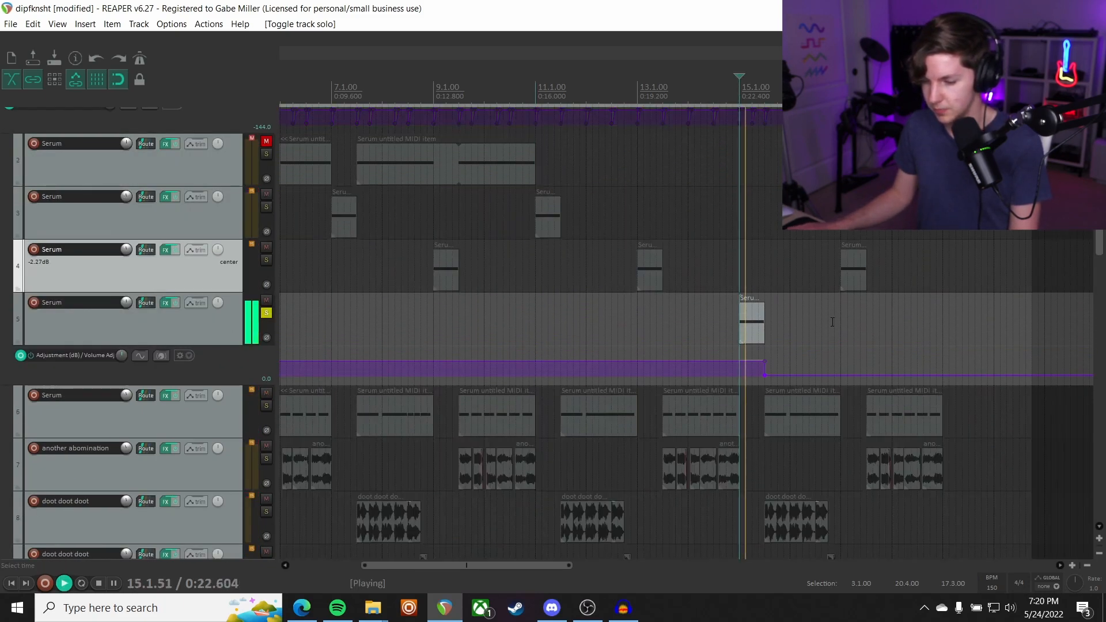
{"action": "scroll", "coordinate": [765, 319], "scroll_direction": "up", "scroll_amount": 5}
{"action": "key", "text": "space"}
{"action": "left_click", "coordinate": [223, 318]}
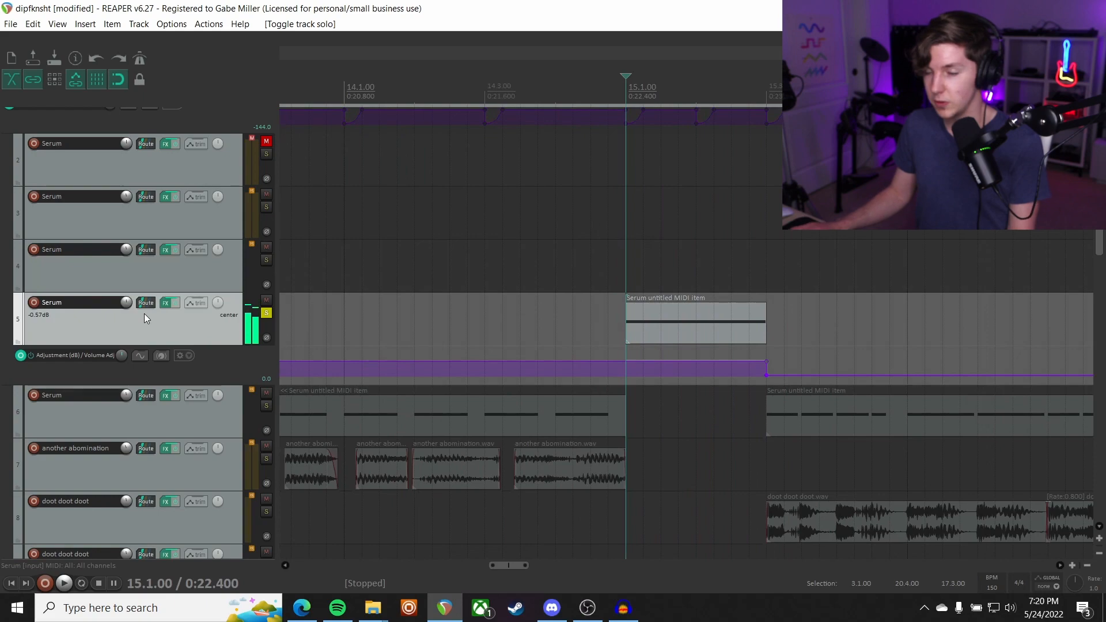
Bypass track 5's effects from Defacer onward for auditioning, and re-enable the last two Infiltrators during playback
{"action": "left_click", "coordinate": [165, 303]}
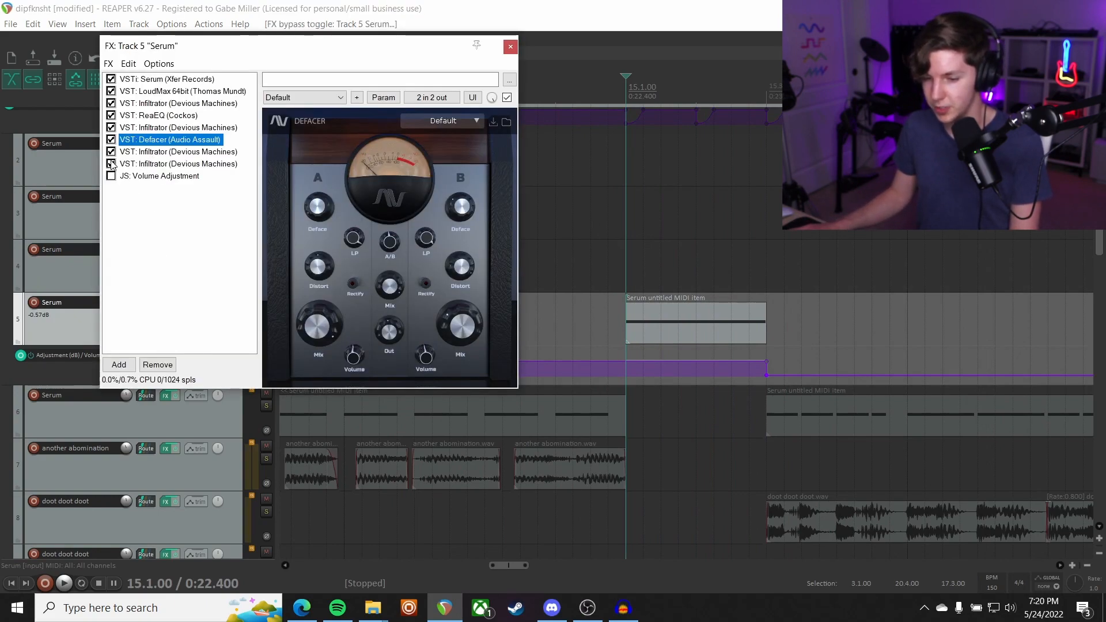
{"action": "left_click", "coordinate": [156, 128]}
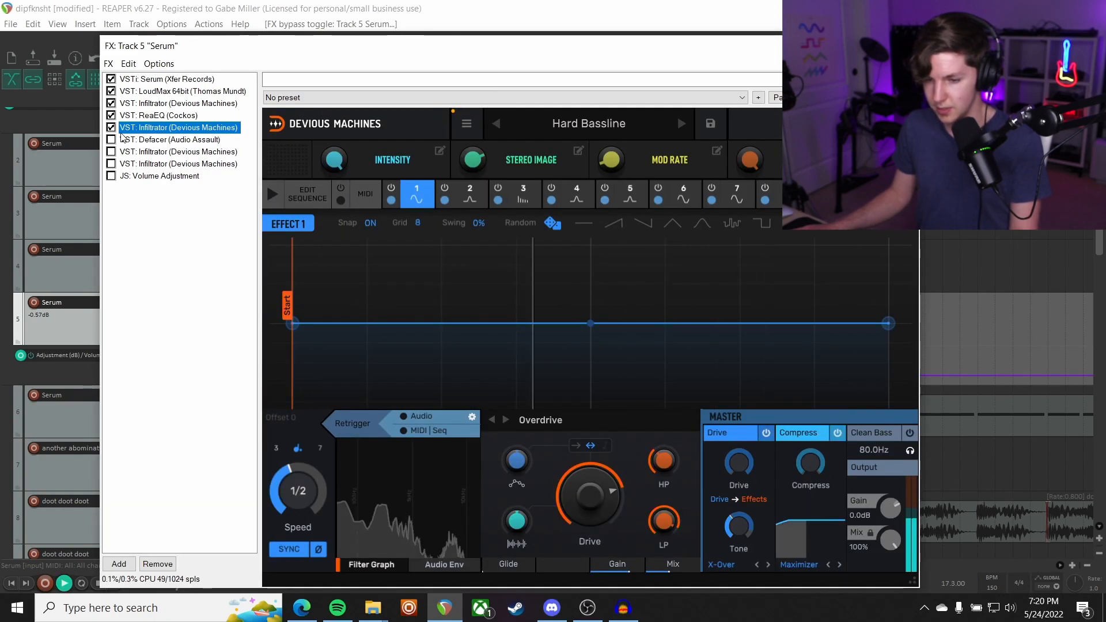
{"action": "left_click", "coordinate": [111, 151]}
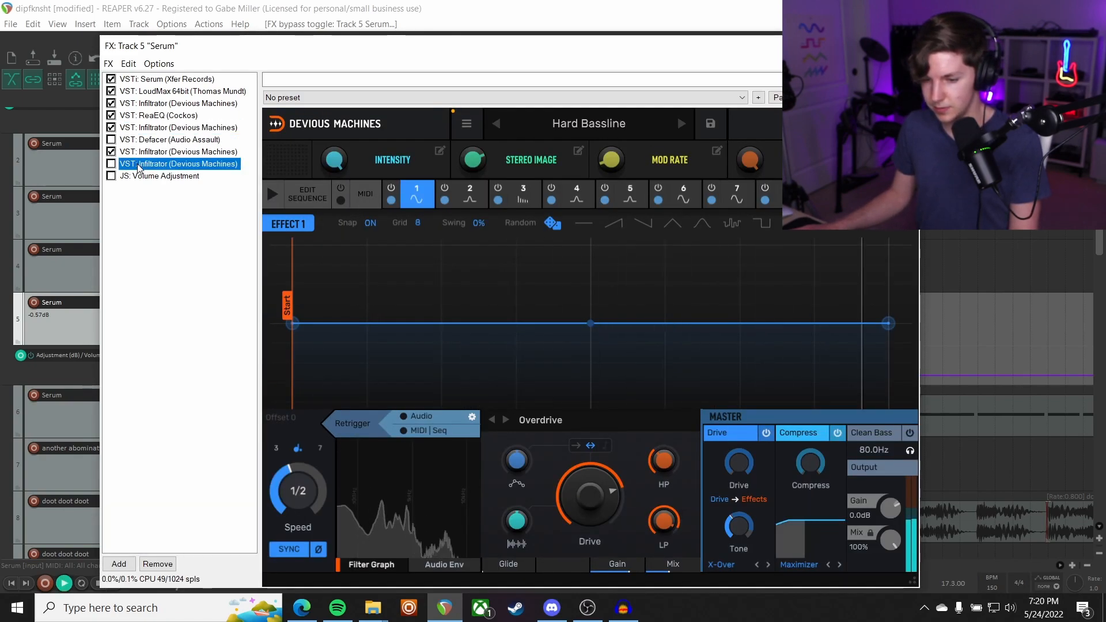
{"action": "left_click", "coordinate": [156, 166]}
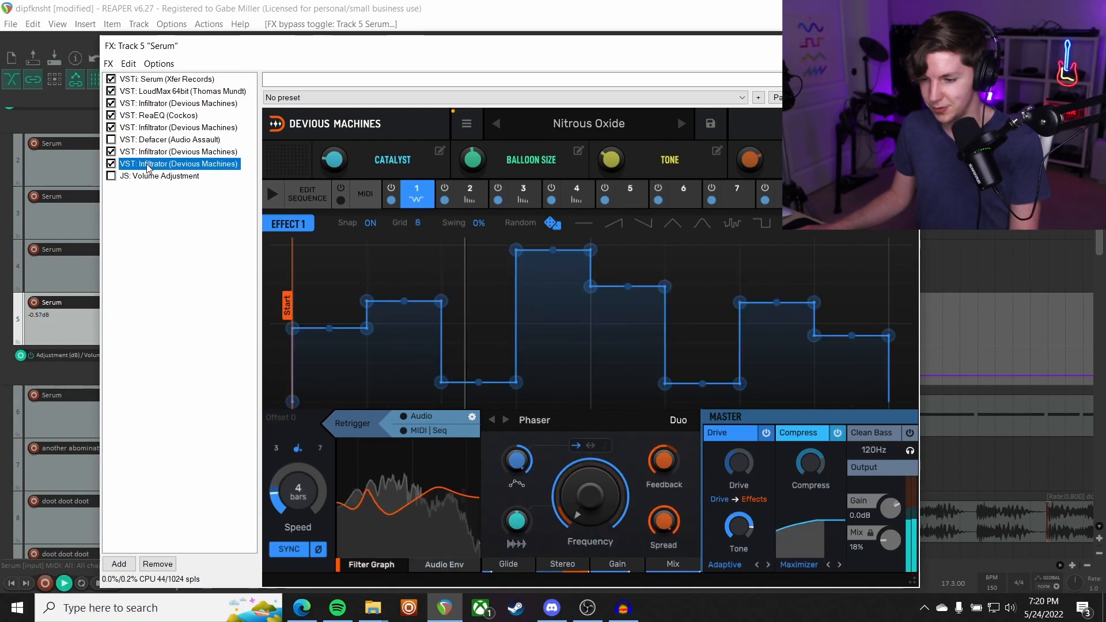
Re-enable Defacer and JS: Volume Adjustment on track 5, audition the complete chain, and clear the track's solo
{"action": "left_click", "coordinate": [112, 139]}
{"action": "left_click", "coordinate": [146, 141]}
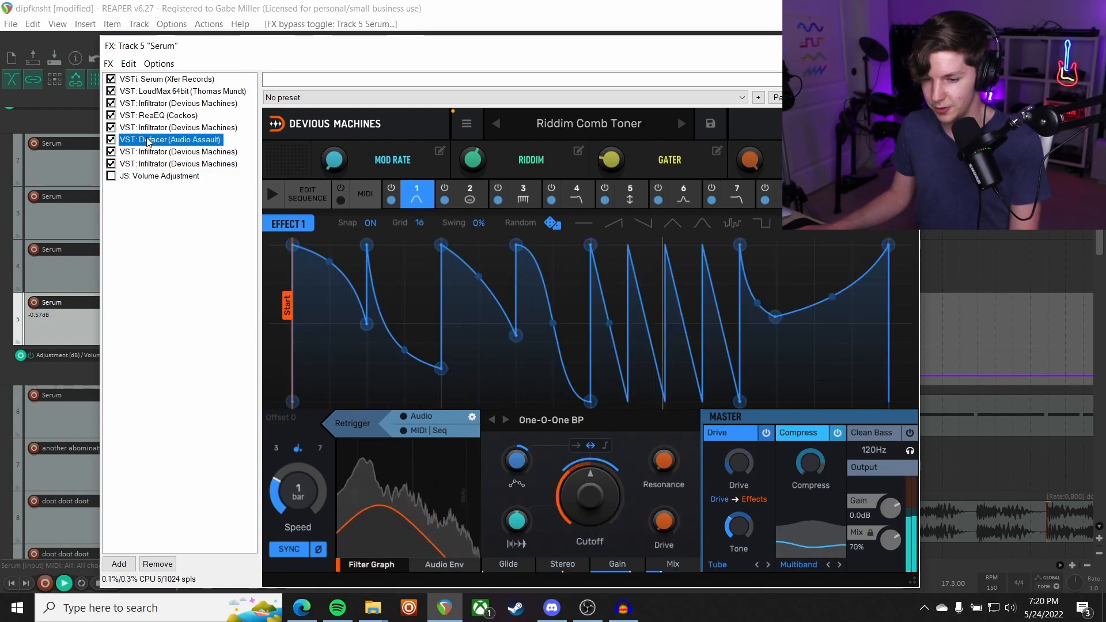
{"action": "key", "text": "space"}
{"action": "left_click", "coordinate": [111, 176]}
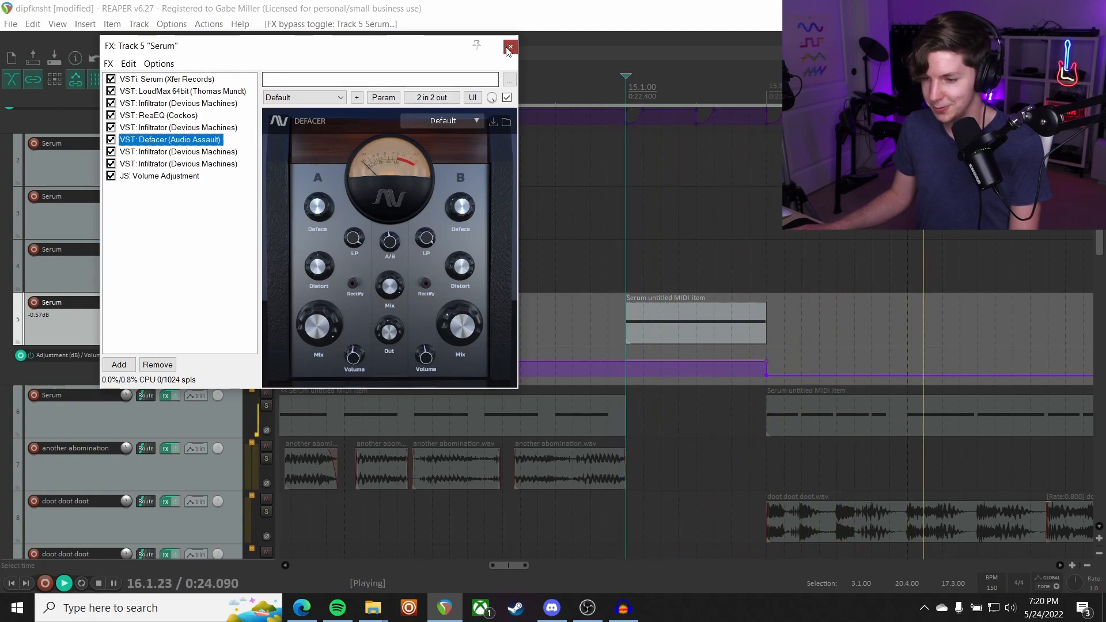
{"action": "key", "text": "Escape"}
{"action": "key", "text": "space"}
{"action": "scroll", "coordinate": [710, 305], "scroll_direction": "down", "scroll_amount": 3}
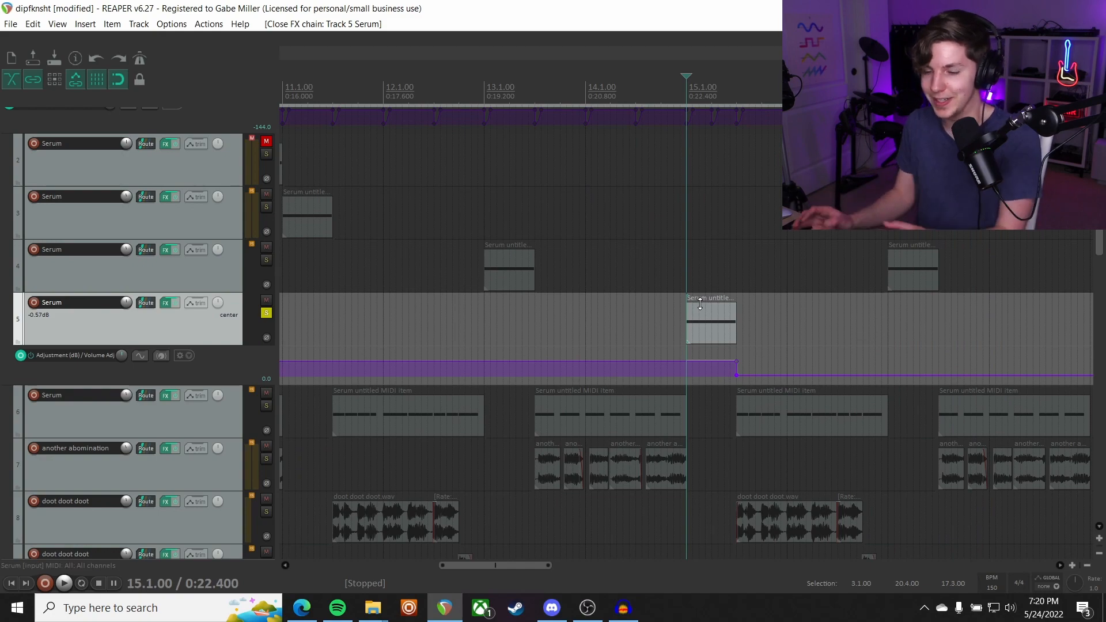
{"action": "left_click", "coordinate": [266, 314]}
Solo the drum folder track 13 and bypass its FX chain, with the playback position at 3.1.00
{"action": "scroll", "coordinate": [98, 361], "scroll_direction": "down", "scroll_amount": 3}
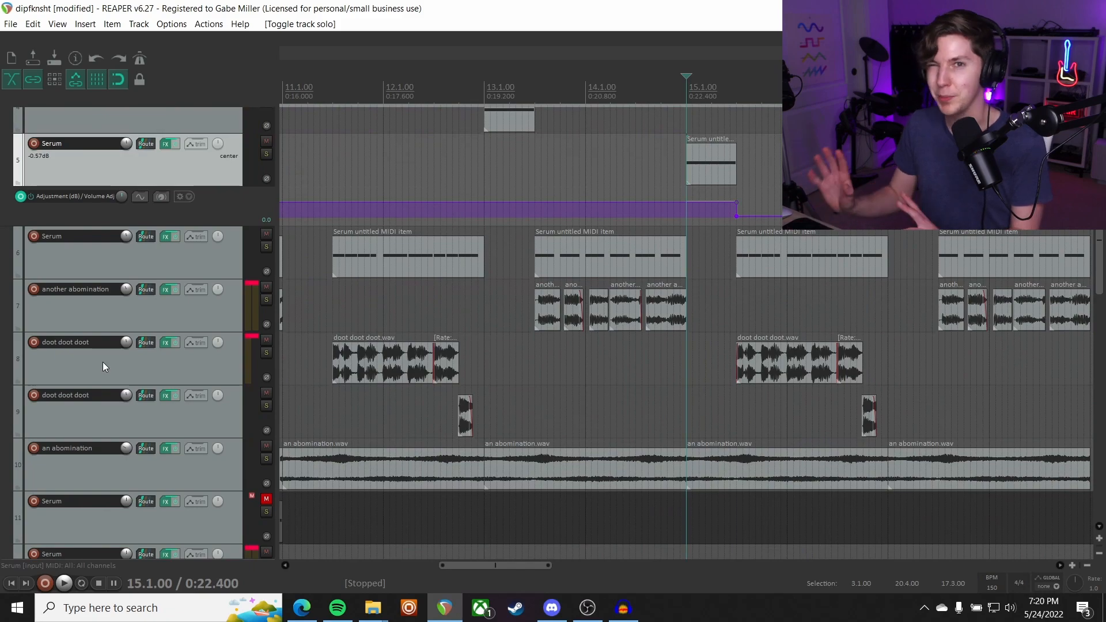
{"action": "scroll", "coordinate": [102, 361], "scroll_direction": "down", "scroll_amount": 8}
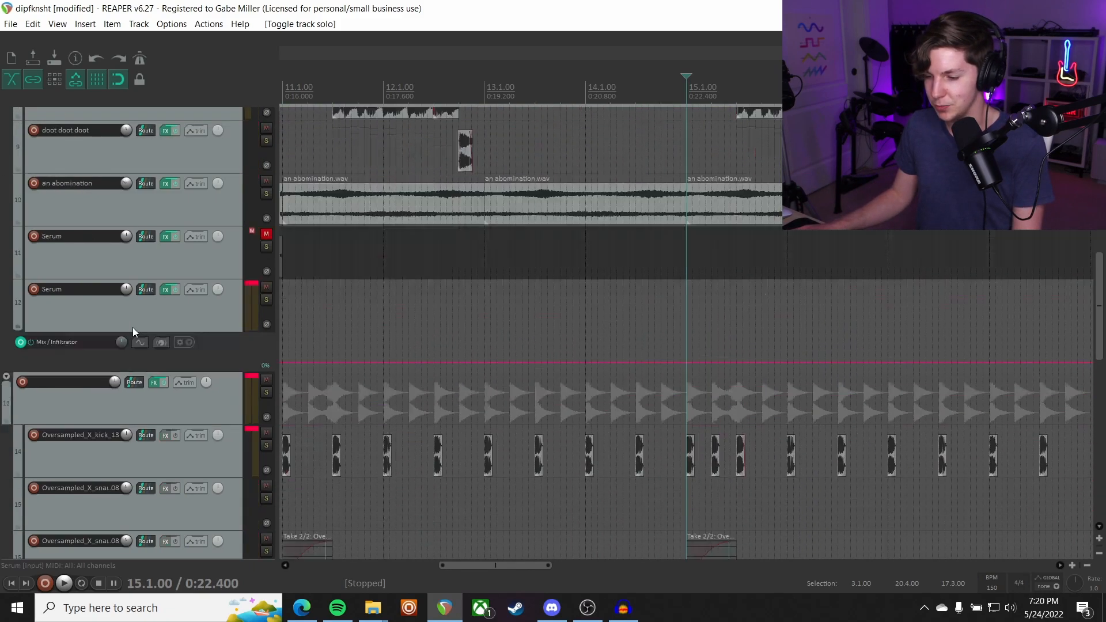
{"action": "scroll", "coordinate": [146, 319], "scroll_direction": "down", "scroll_amount": 2}
{"action": "scroll", "coordinate": [780, 186], "scroll_direction": "down", "scroll_amount": 3}
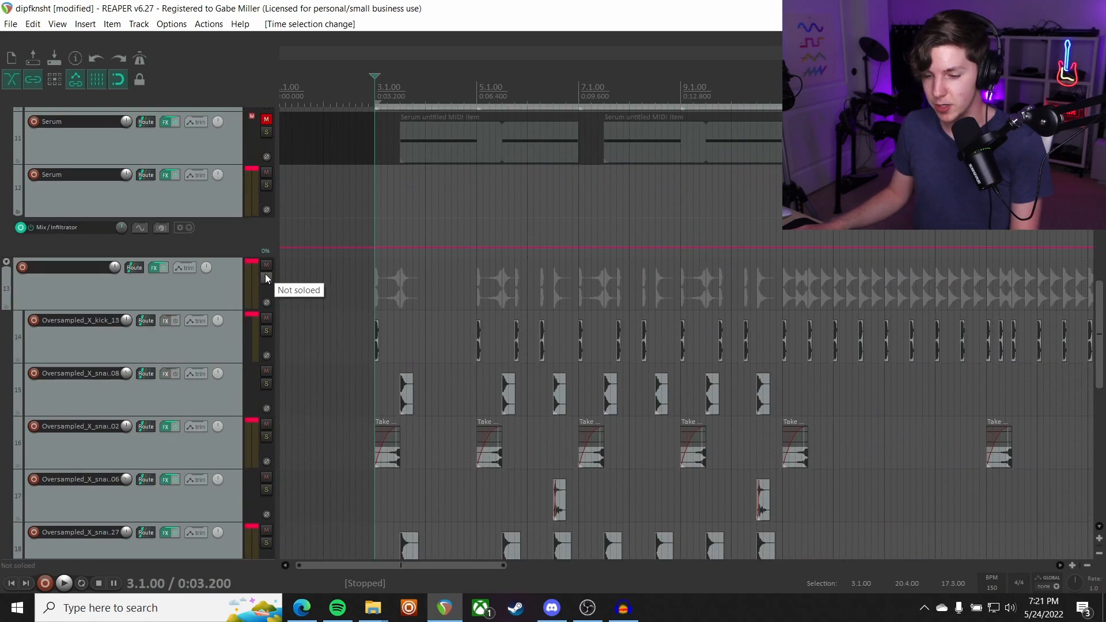
{"action": "left_click", "coordinate": [266, 278]}
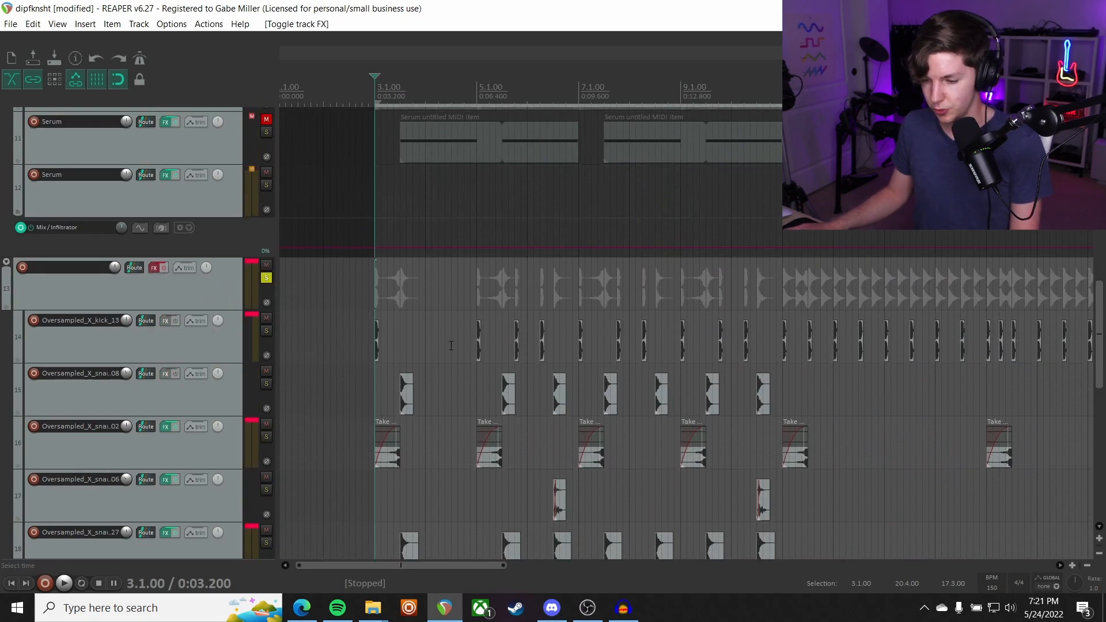
{"action": "scroll", "coordinate": [448, 343], "scroll_direction": "up", "scroll_amount": 3}
Audition the soloed drum folder without its effects from 3.1.00 and look over its kick, snare and ride tracks
{"action": "key", "text": "space"}
{"action": "scroll", "coordinate": [495, 284], "scroll_direction": "right", "scroll_amount": 2}
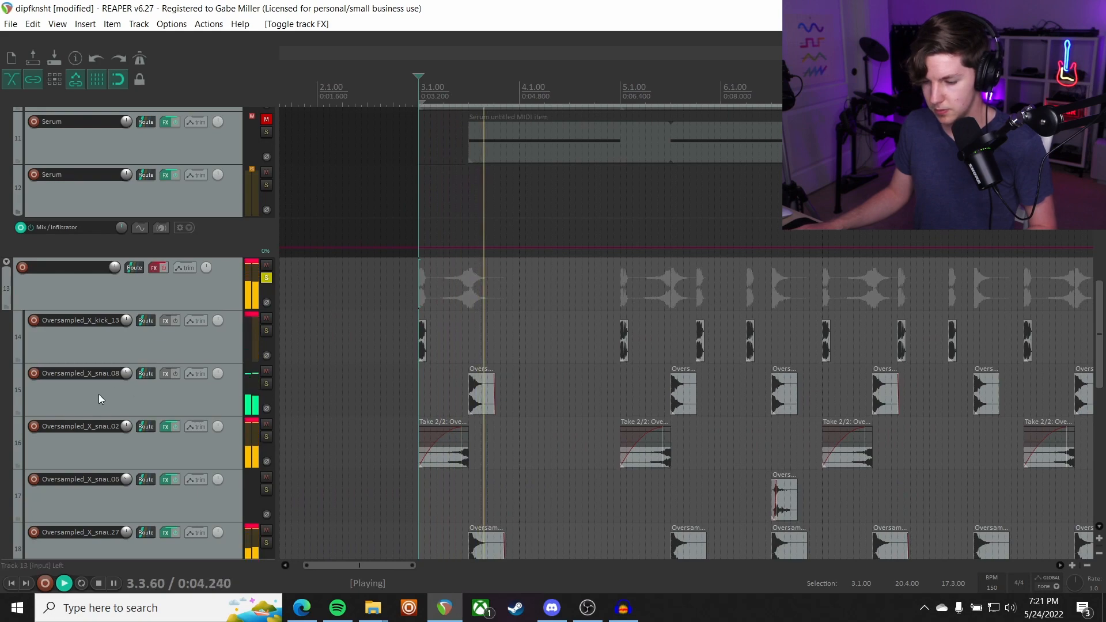
{"action": "scroll", "coordinate": [98, 394], "scroll_direction": "down", "scroll_amount": 3}
{"action": "scroll", "coordinate": [103, 387], "scroll_direction": "right", "scroll_amount": 1}
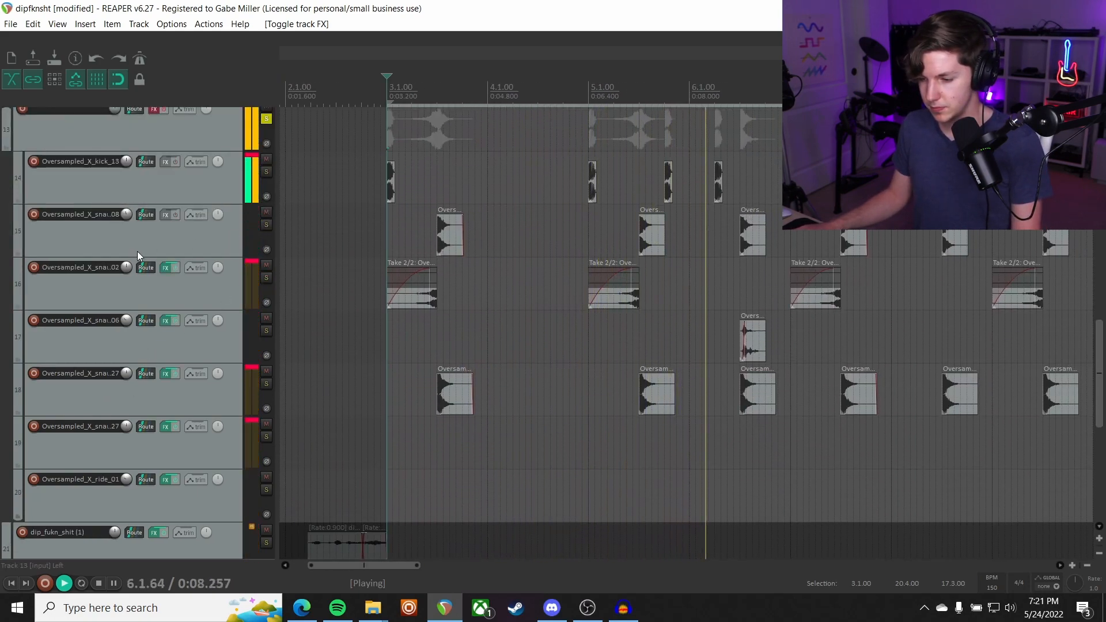
{"action": "key", "text": "space"}
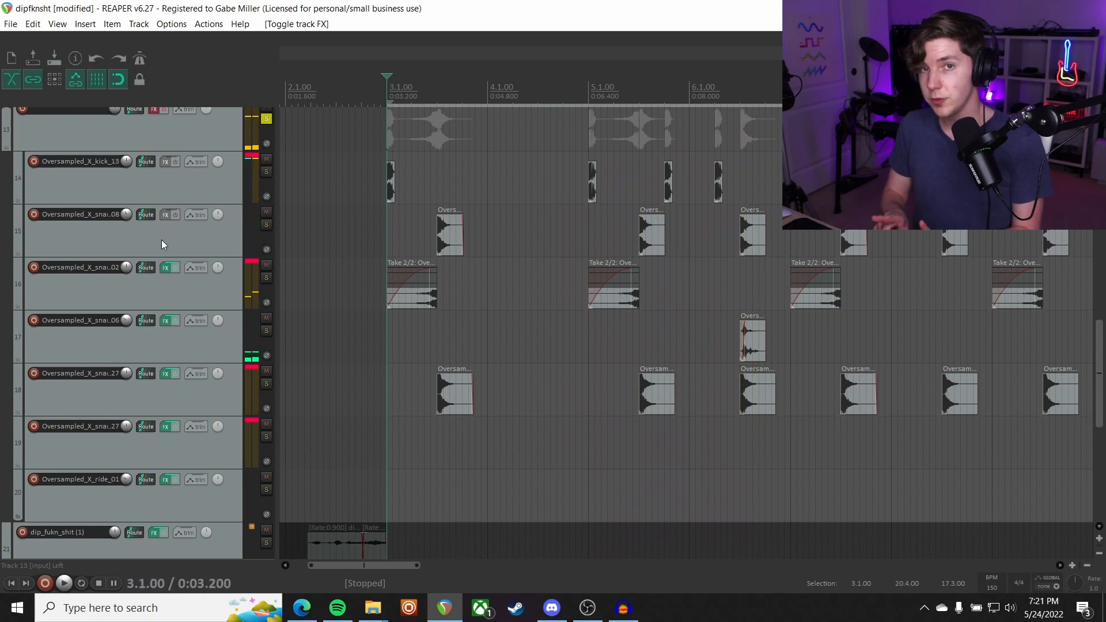
{"action": "scroll", "coordinate": [199, 201], "scroll_direction": "up", "scroll_amount": 2}
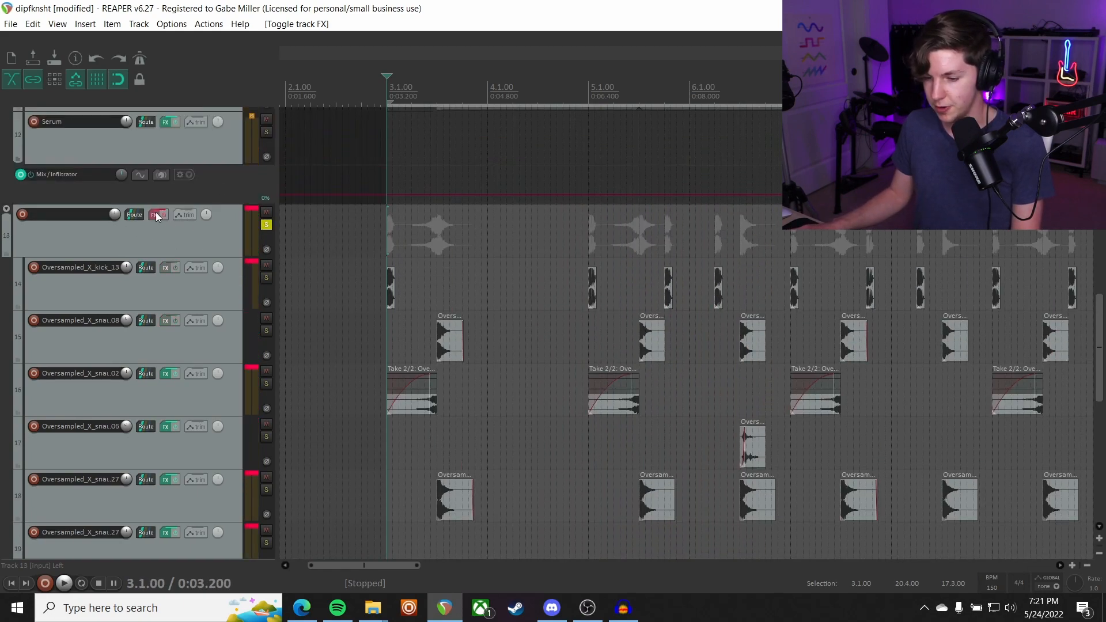
{"action": "scroll", "coordinate": [157, 255], "scroll_direction": "down", "scroll_amount": 1}
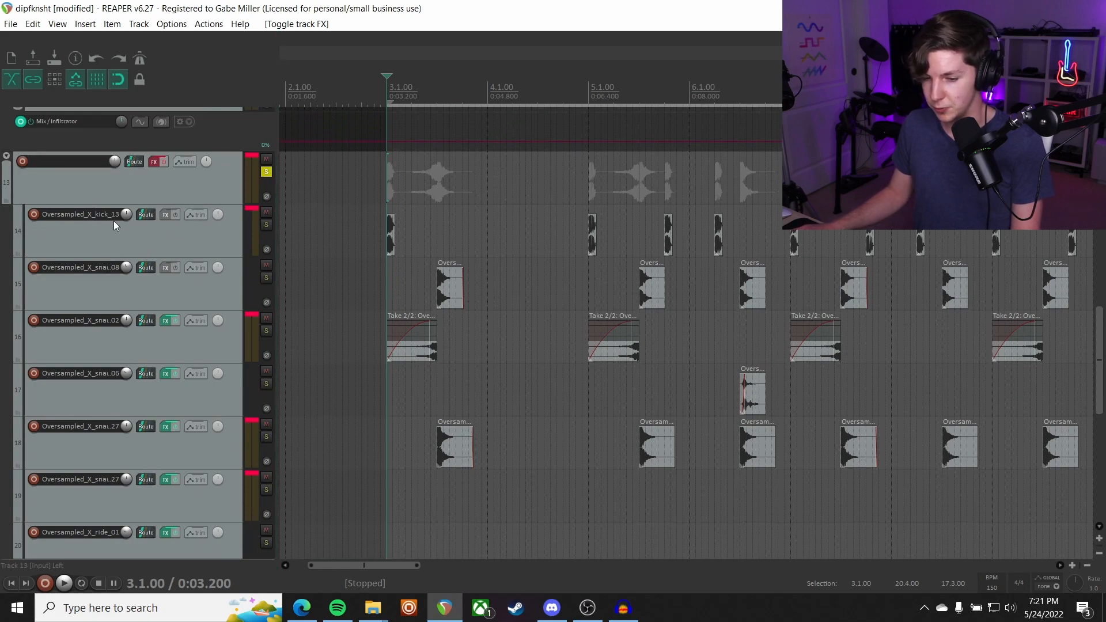
Solo and audition the kick on track 14 and the snare_08 layer on track 15 individually from 3.1.00
{"action": "left_click", "coordinate": [218, 234]}
{"action": "left_click", "coordinate": [266, 225]}
{"action": "scroll", "coordinate": [472, 232], "scroll_direction": "up", "scroll_amount": 2}
{"action": "key", "text": "space"}
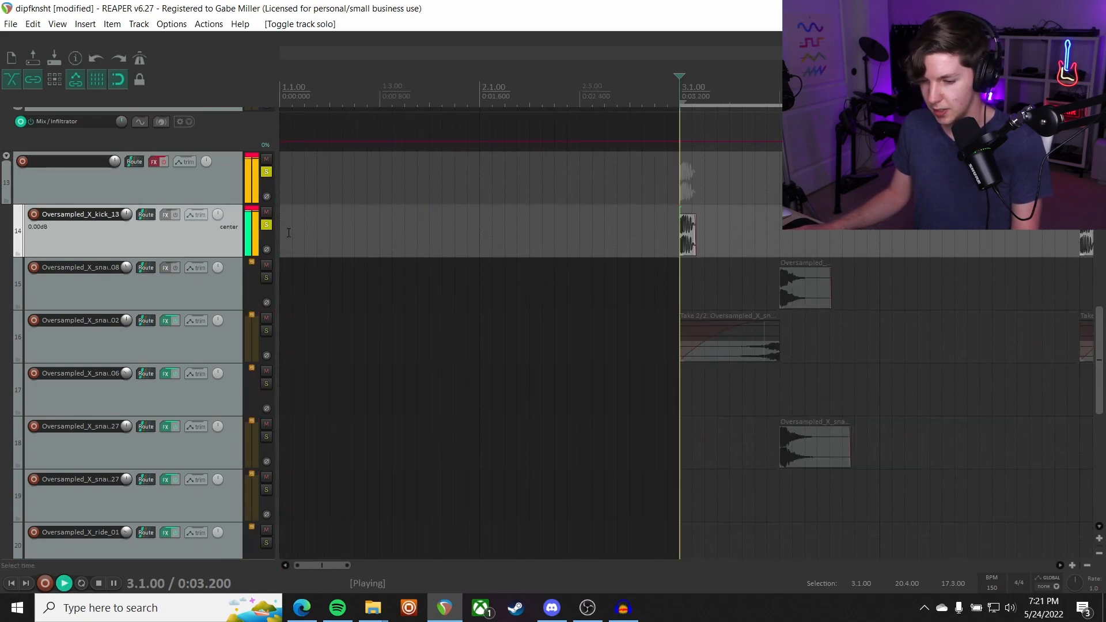
{"action": "left_click", "coordinate": [268, 224]}
{"action": "left_click", "coordinate": [267, 277]}
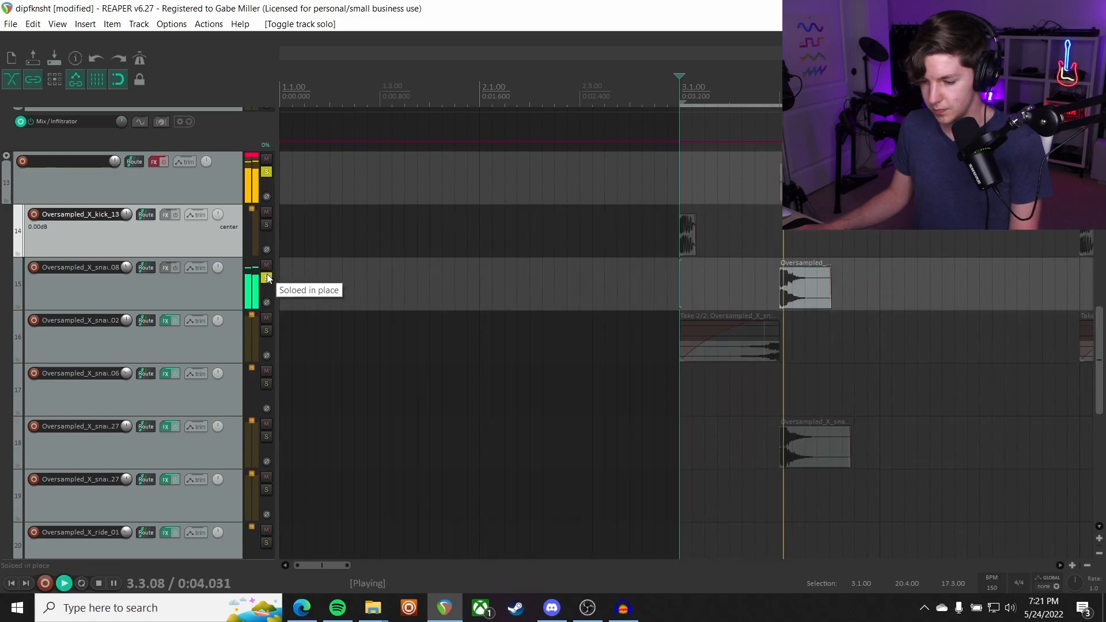
{"action": "left_click", "coordinate": [267, 277]}
{"action": "key", "text": "space"}
Solo the snare_27 layer on track 18, add the snare layers on tracks 15 and 16, and audition them from 3.1.00
{"action": "left_click", "coordinate": [267, 436]}
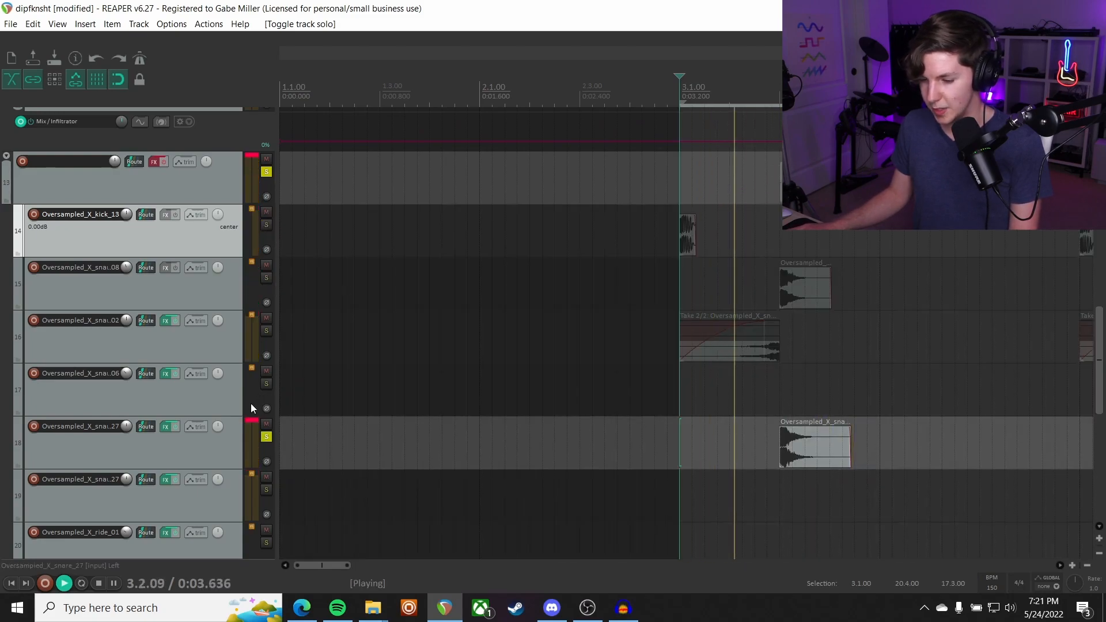
{"action": "key", "text": "space"}
{"action": "left_click", "coordinate": [266, 224]}
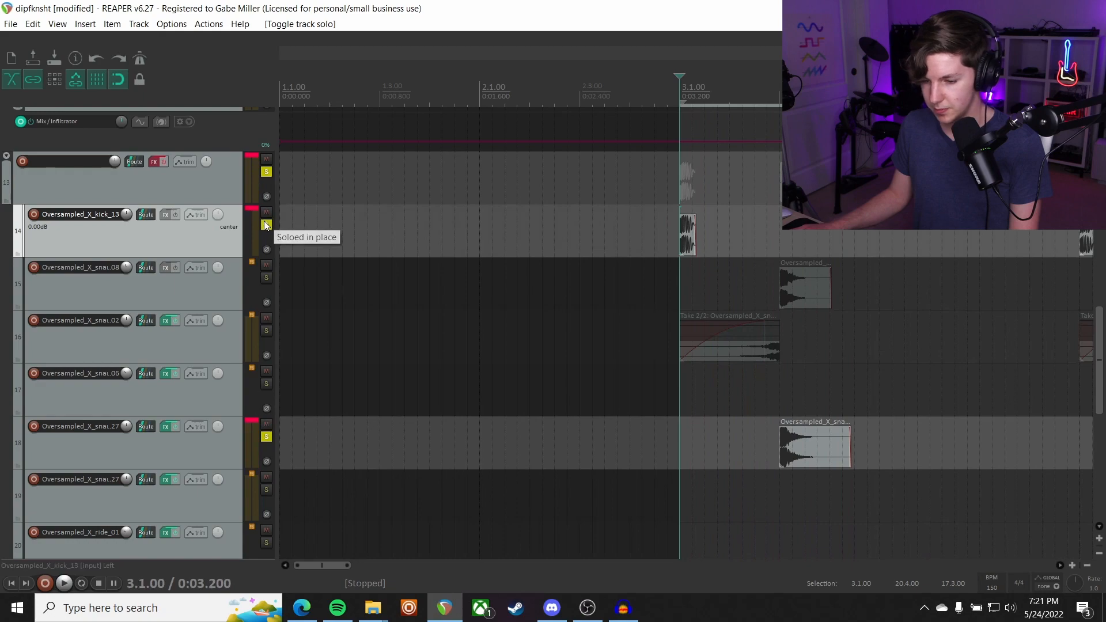
{"action": "left_click", "coordinate": [266, 225]}
{"action": "left_click", "coordinate": [266, 277]}
{"action": "key", "text": "space"}
{"action": "key", "text": "space"}
{"action": "left_click", "coordinate": [266, 330]}
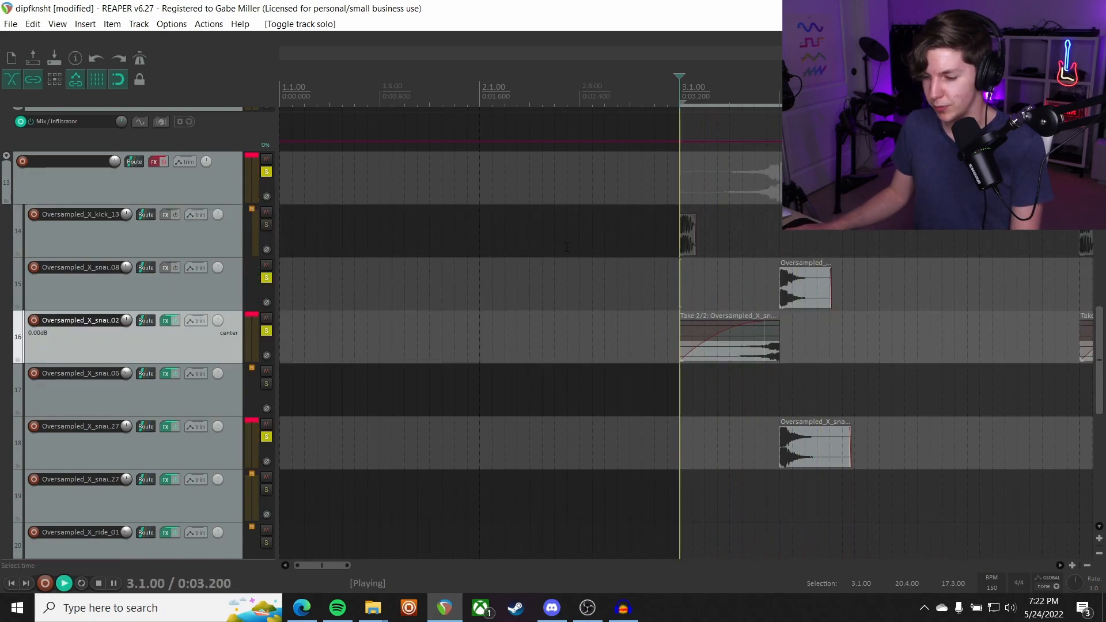
{"action": "key", "text": "space"}
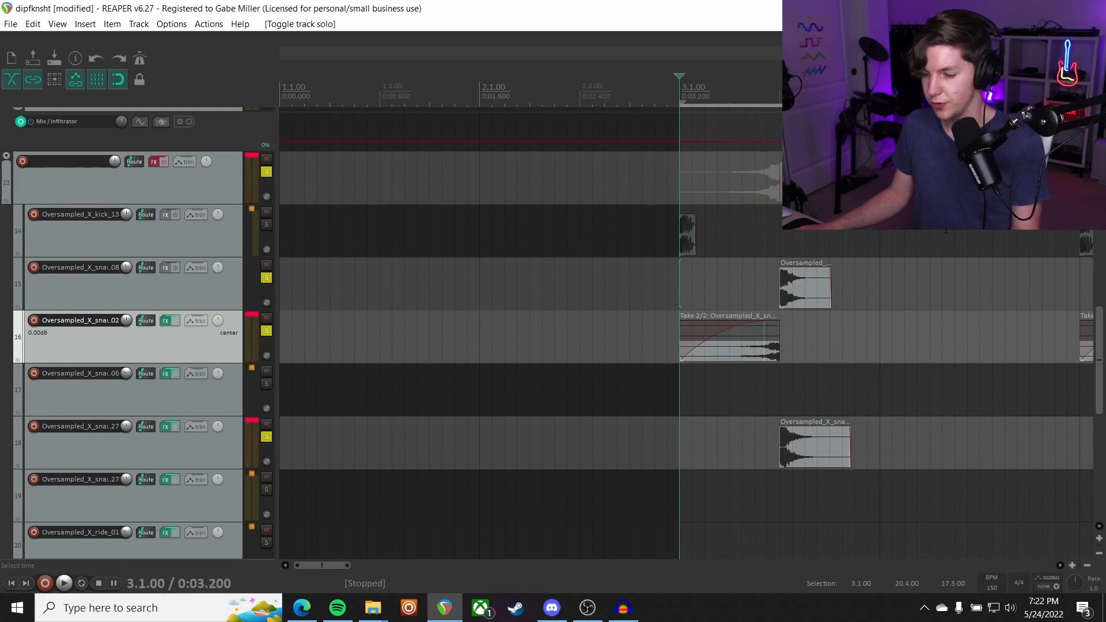
Clear the solos on snare tracks 16, 18 and 15
{"action": "scroll", "coordinate": [811, 302], "scroll_direction": "right", "scroll_amount": 3}
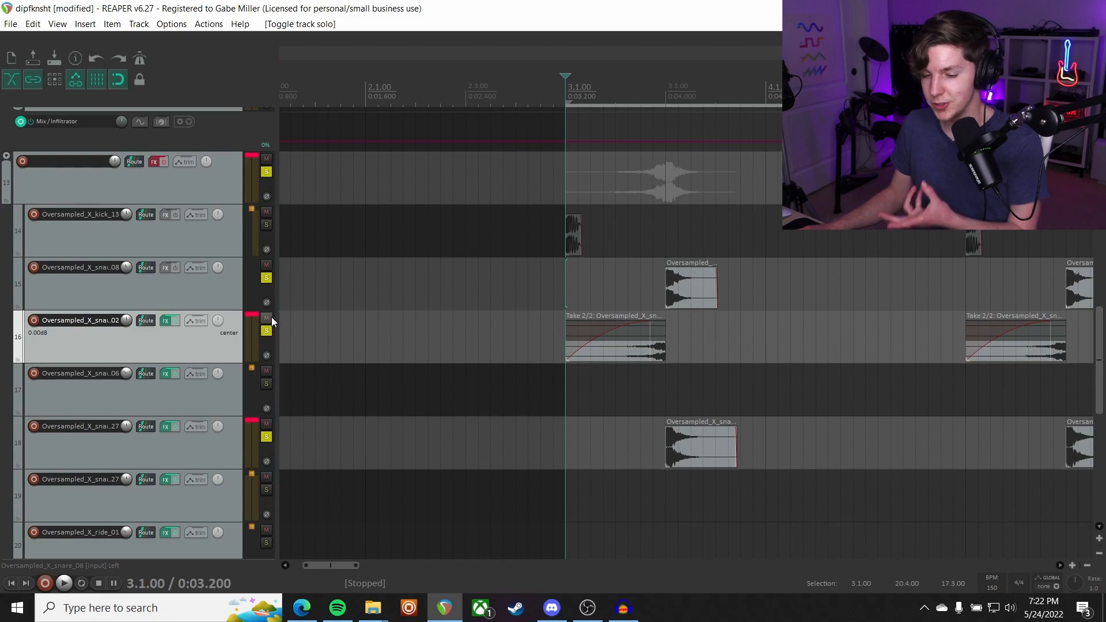
{"action": "left_click", "coordinate": [266, 330]}
{"action": "left_click", "coordinate": [266, 436]}
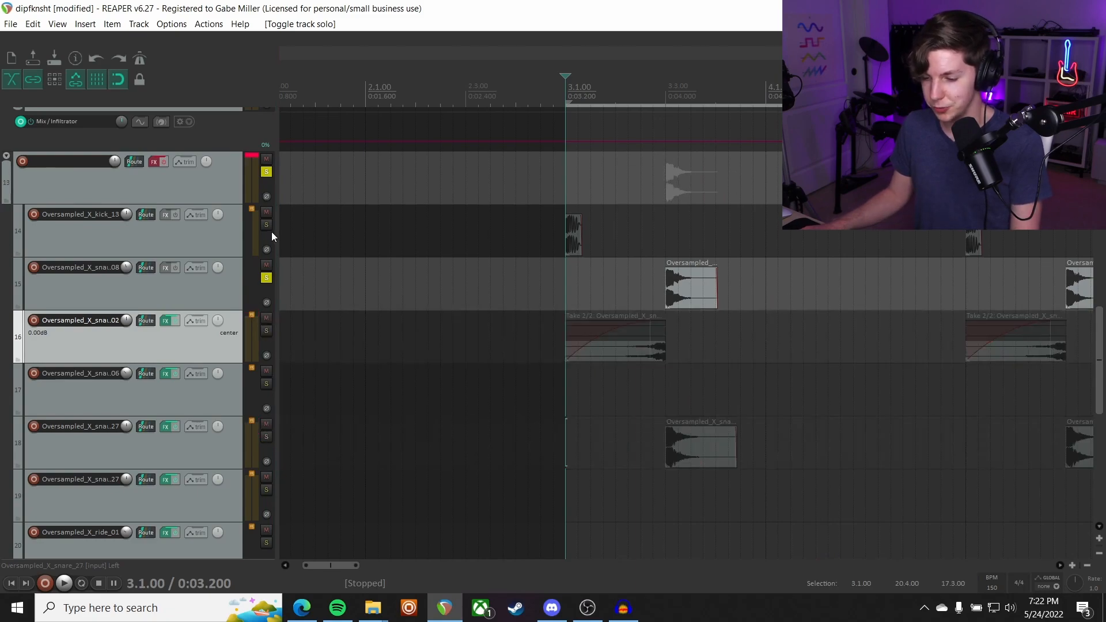
{"action": "left_click", "coordinate": [266, 277]}
{"action": "scroll", "coordinate": [203, 243], "scroll_direction": "down", "scroll_amount": 3}
{"action": "scroll", "coordinate": [219, 284], "scroll_direction": "up", "scroll_amount": 2}
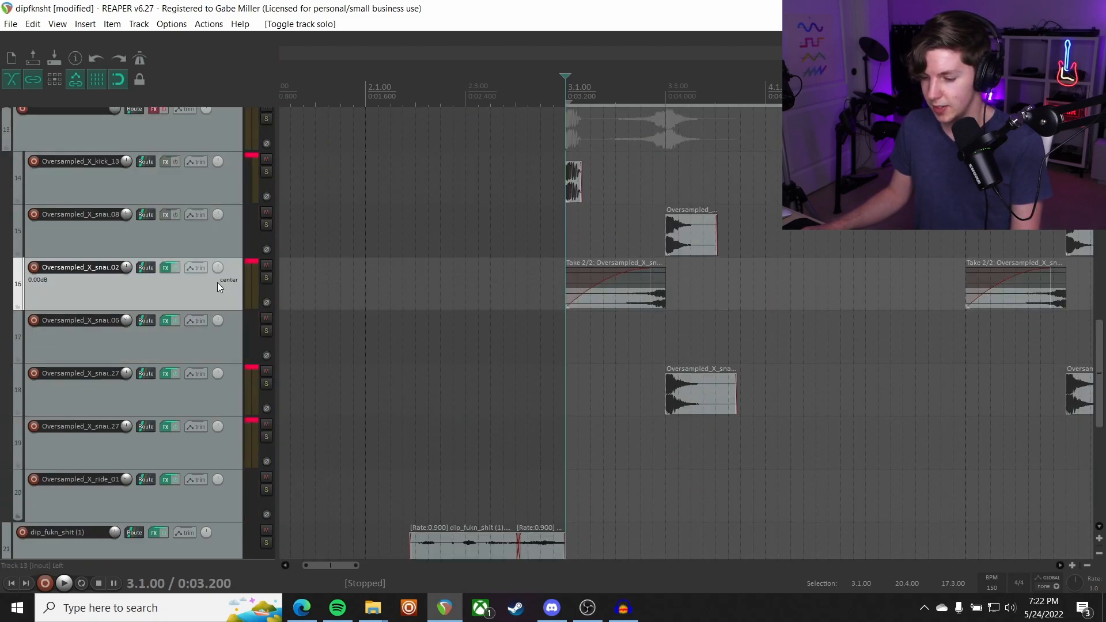
Solo the ride on track 20 and audition it from 11.1.00
{"action": "scroll", "coordinate": [721, 210], "scroll_direction": "right", "scroll_amount": 5}
{"action": "scroll", "coordinate": [720, 211], "scroll_direction": "down", "scroll_amount": 4}
{"action": "scroll", "coordinate": [721, 211], "scroll_direction": "right", "scroll_amount": 2}
{"action": "left_click", "coordinate": [721, 212]}
{"action": "scroll", "coordinate": [722, 173], "scroll_direction": "right", "scroll_amount": 1}
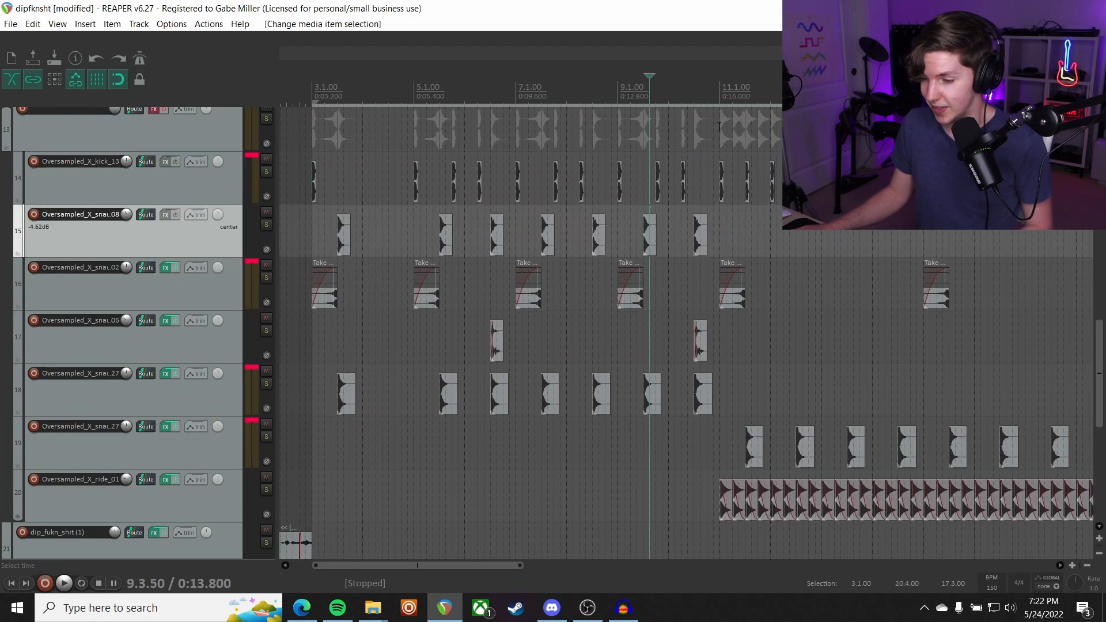
{"action": "left_click", "coordinate": [265, 488]}
{"action": "key", "text": "space"}
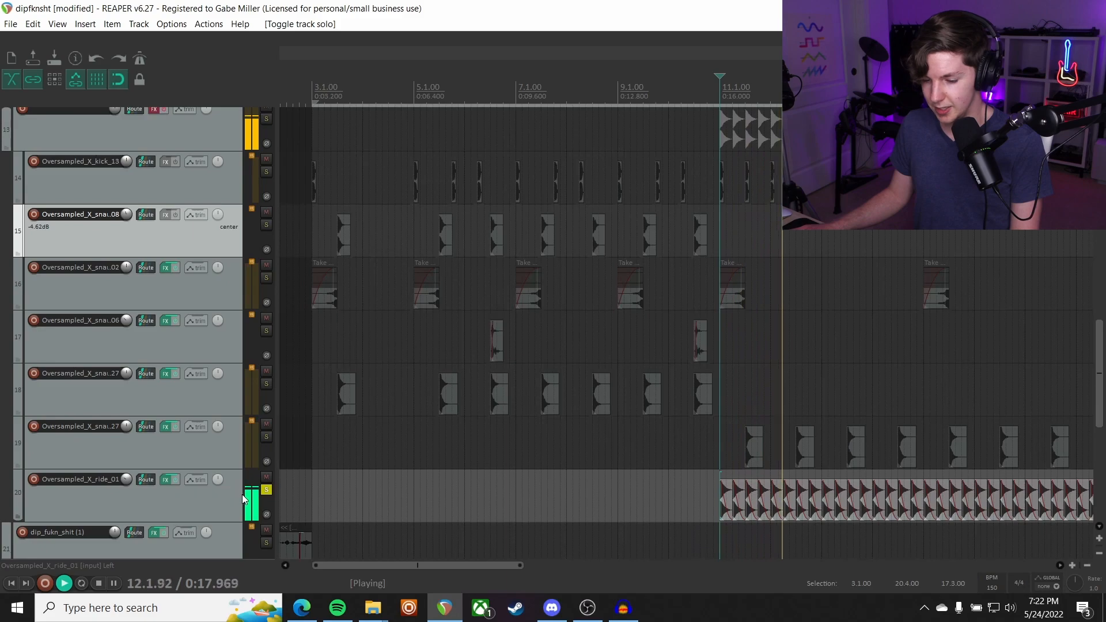
{"action": "key", "text": "space"}
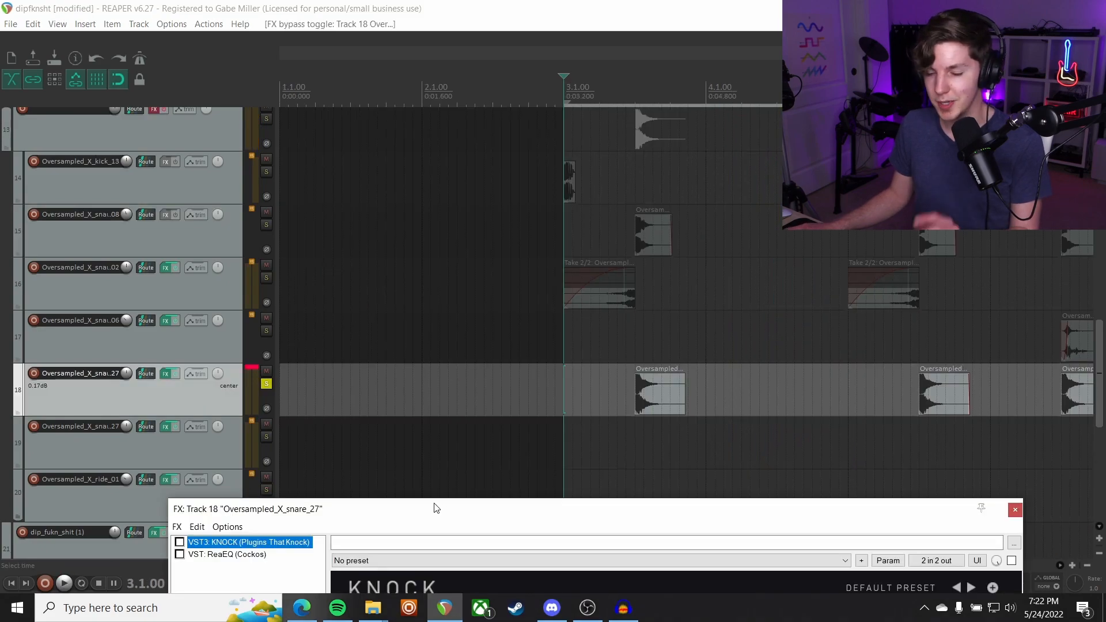
Re-enable KNOCK and ReaEQ on snare track 18, audition the processing, and clear the track's solo
{"action": "left_click_drag", "start_coordinate": [436, 508], "coordinate": [476, 199]}
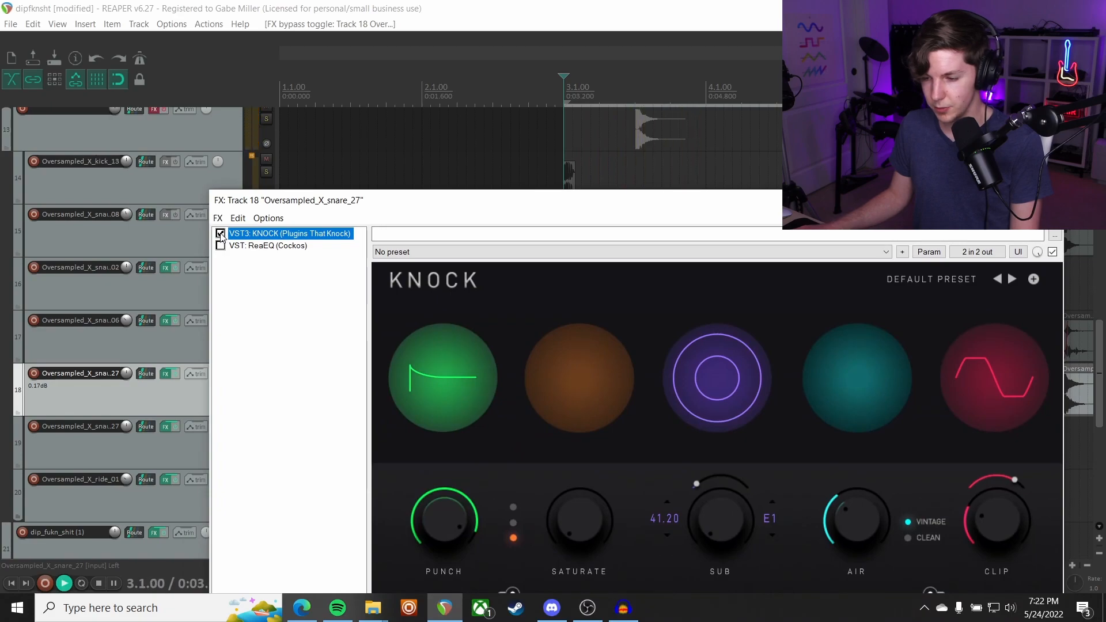
{"action": "key", "text": "space"}
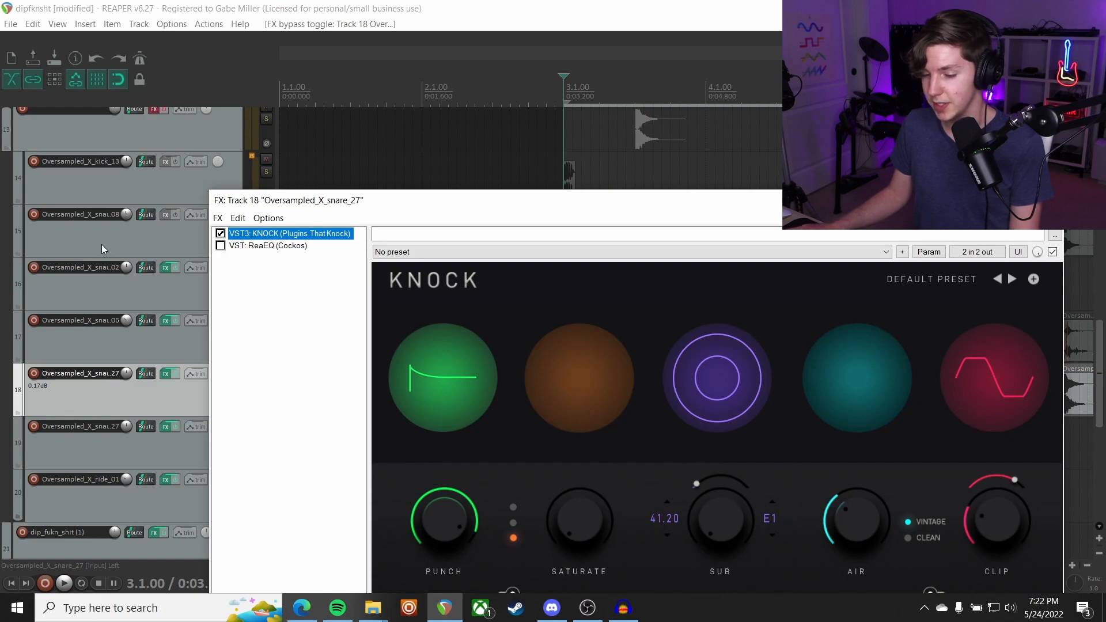
{"action": "left_click", "coordinate": [268, 245]}
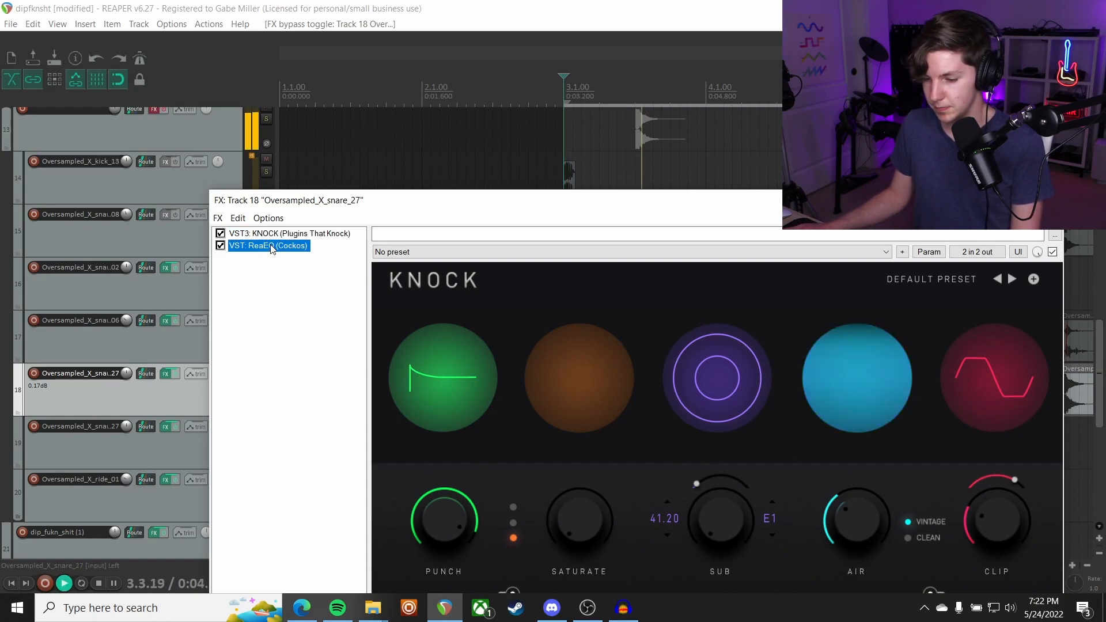
{"action": "key", "text": "Escape"}
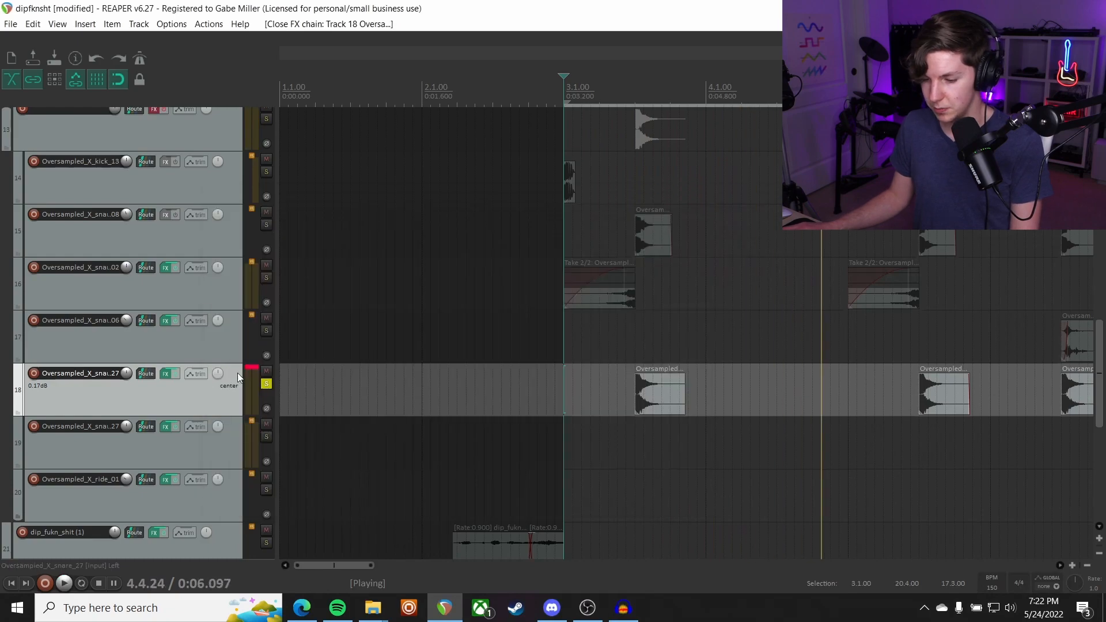
{"action": "left_click", "coordinate": [267, 383]}
Turn drum folder track 13's FX chain back on and display its KNOCK settings with OTT bypassed
{"action": "scroll", "coordinate": [173, 345], "scroll_direction": "up", "scroll_amount": 4}
{"action": "left_click", "coordinate": [154, 320]}
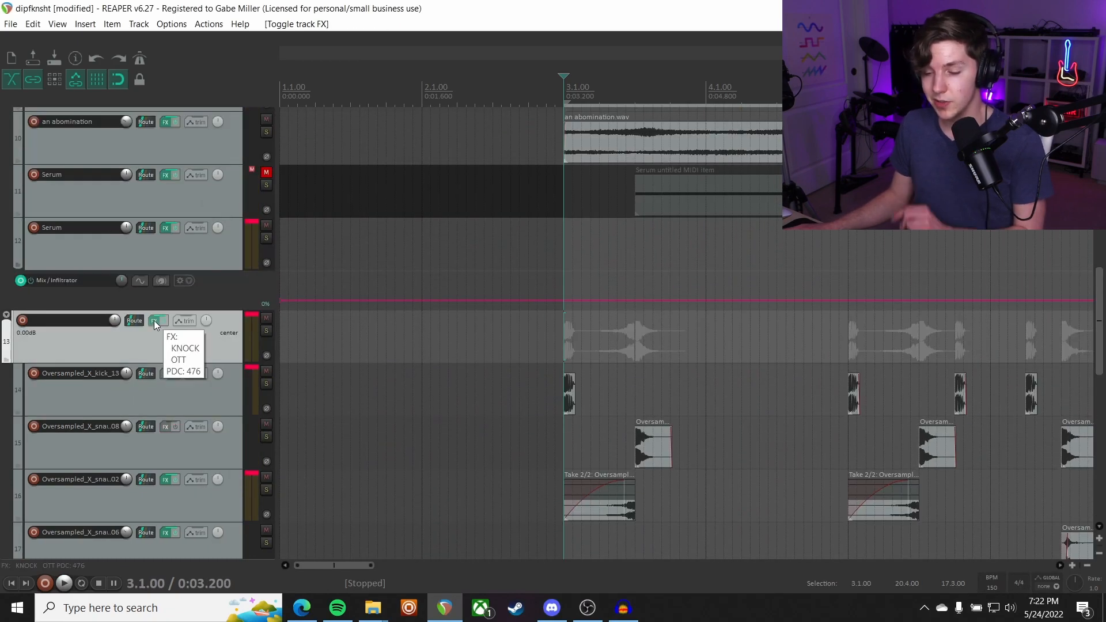
{"action": "left_click", "coordinate": [154, 321]}
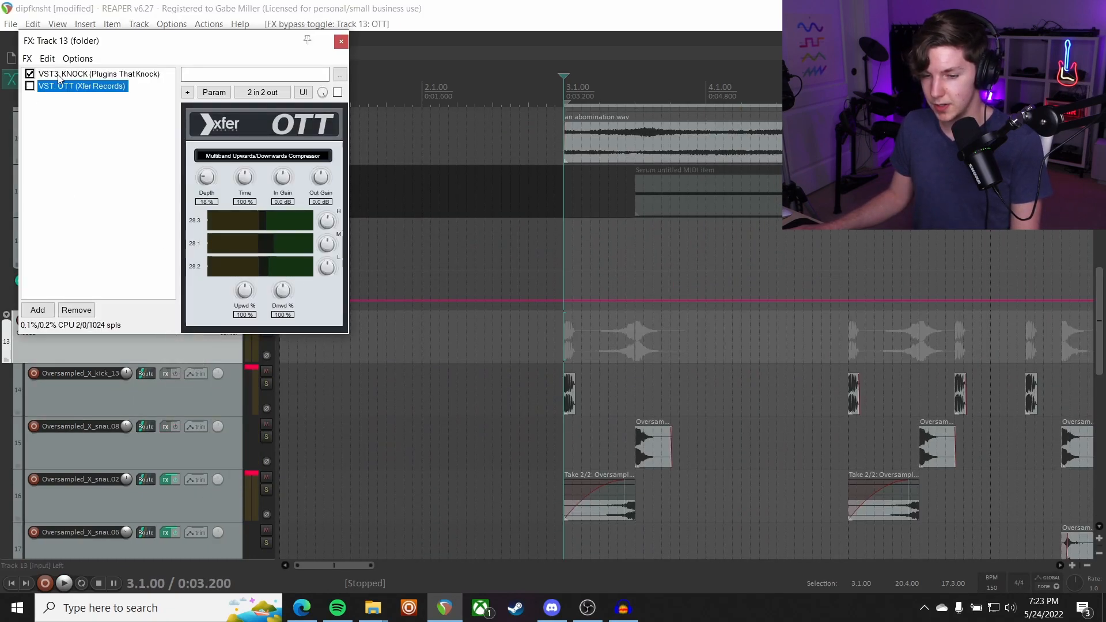
{"action": "left_click", "coordinate": [59, 75]}
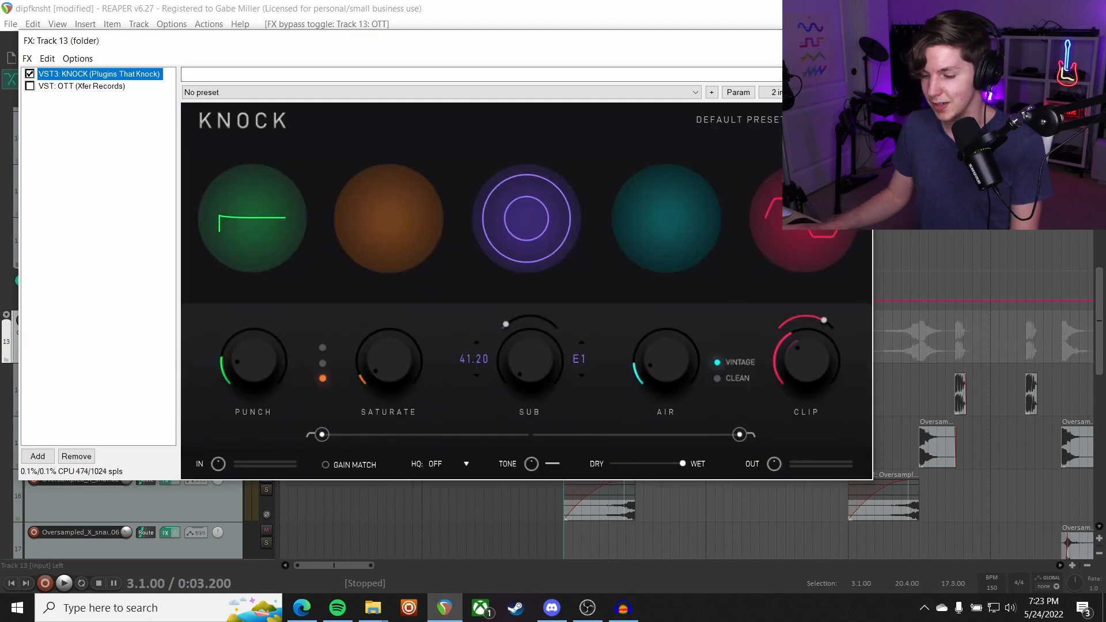
{"action": "left_click_drag", "start_coordinate": [688, 40], "coordinate": [790, 84]}
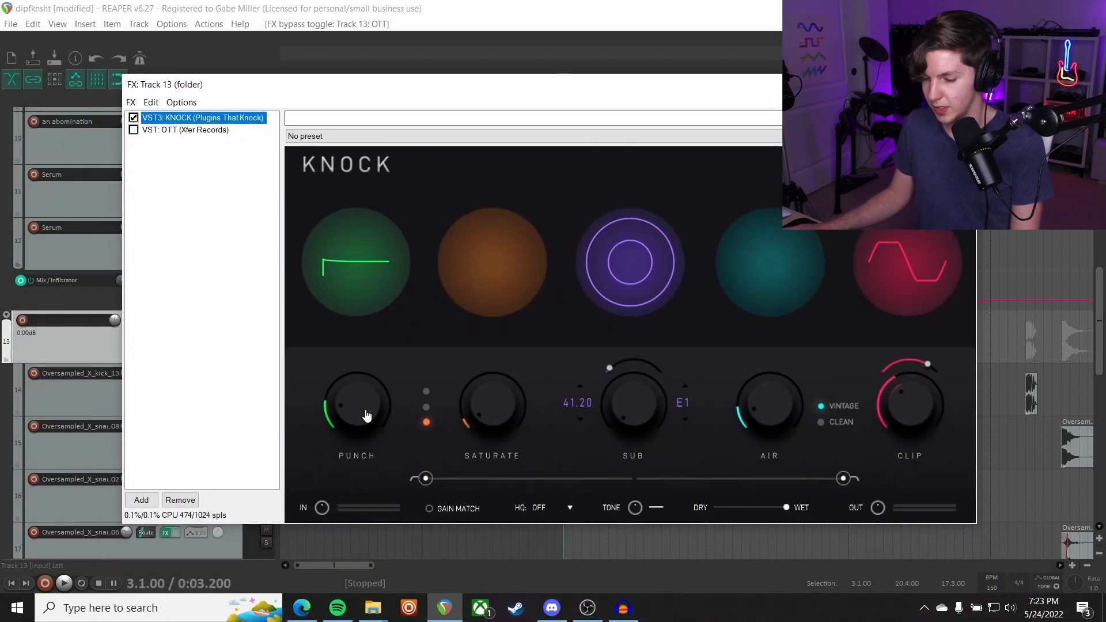
Audition the drum folder with KNOCK bypassed and re-enabled, leaving OTT off
{"action": "key", "text": "space"}
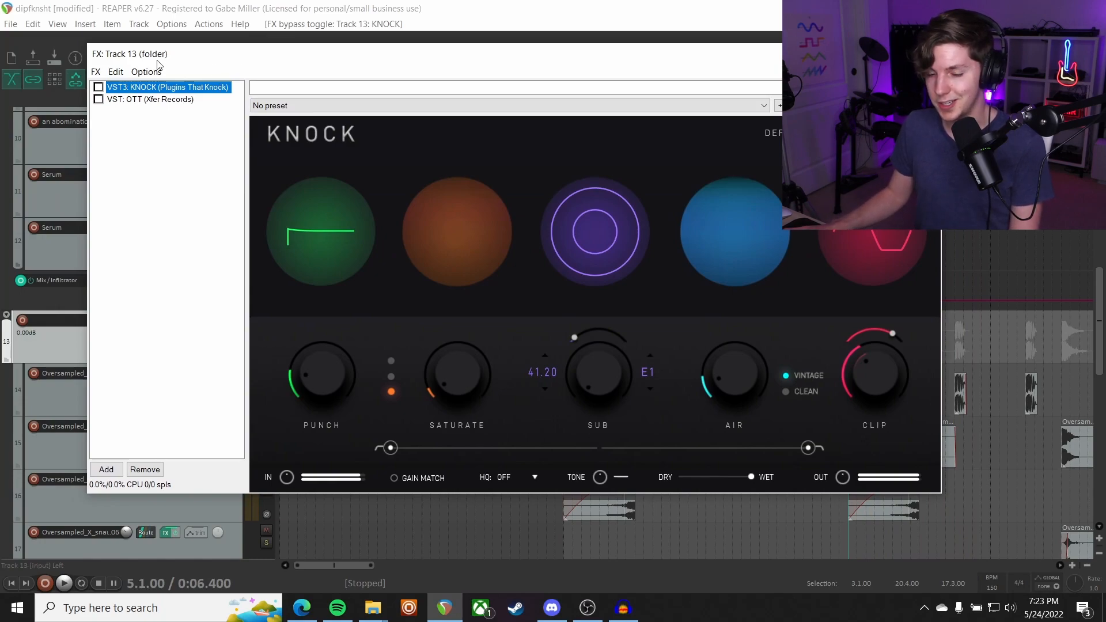
{"action": "left_click", "coordinate": [99, 87]}
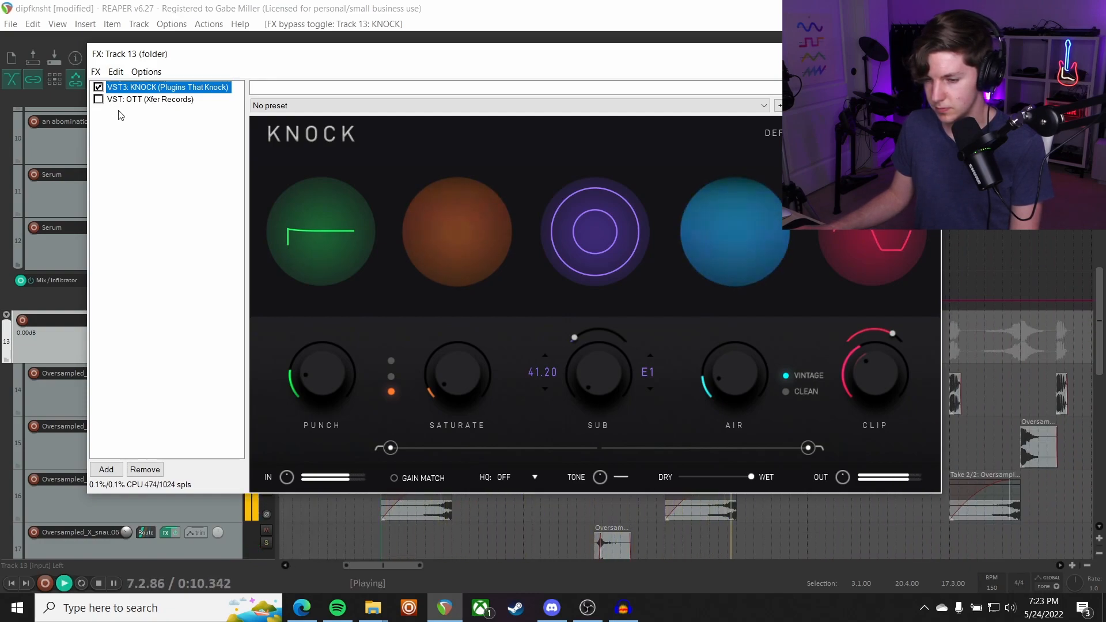
{"action": "key", "text": "space"}
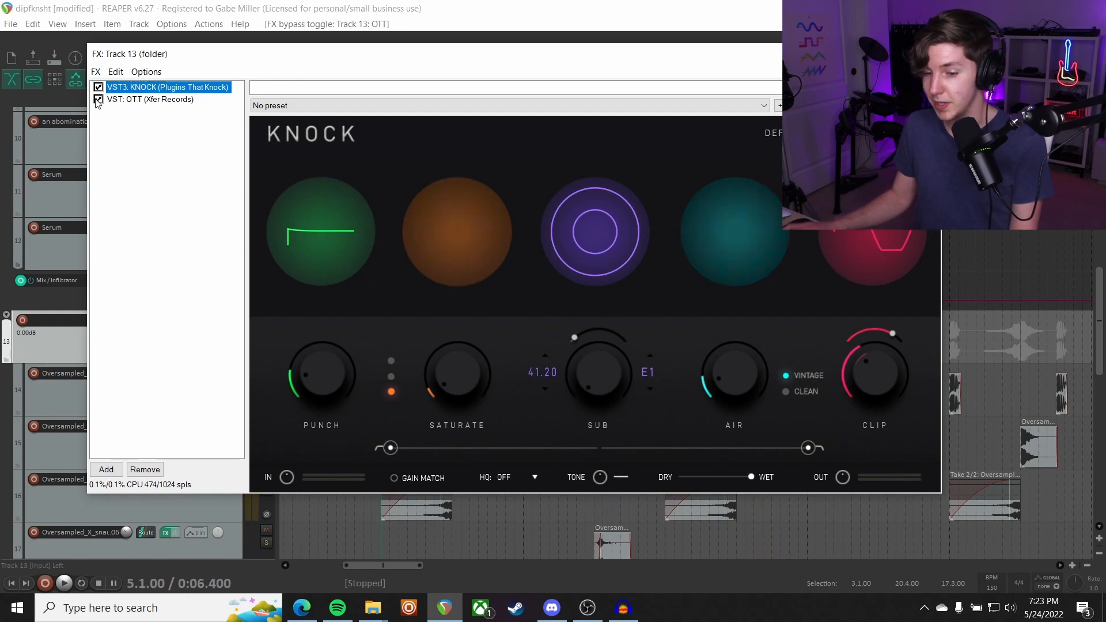
Re-enable OTT on the drum folder and audition the full chain from 5.1.00
{"action": "left_click", "coordinate": [115, 99]}
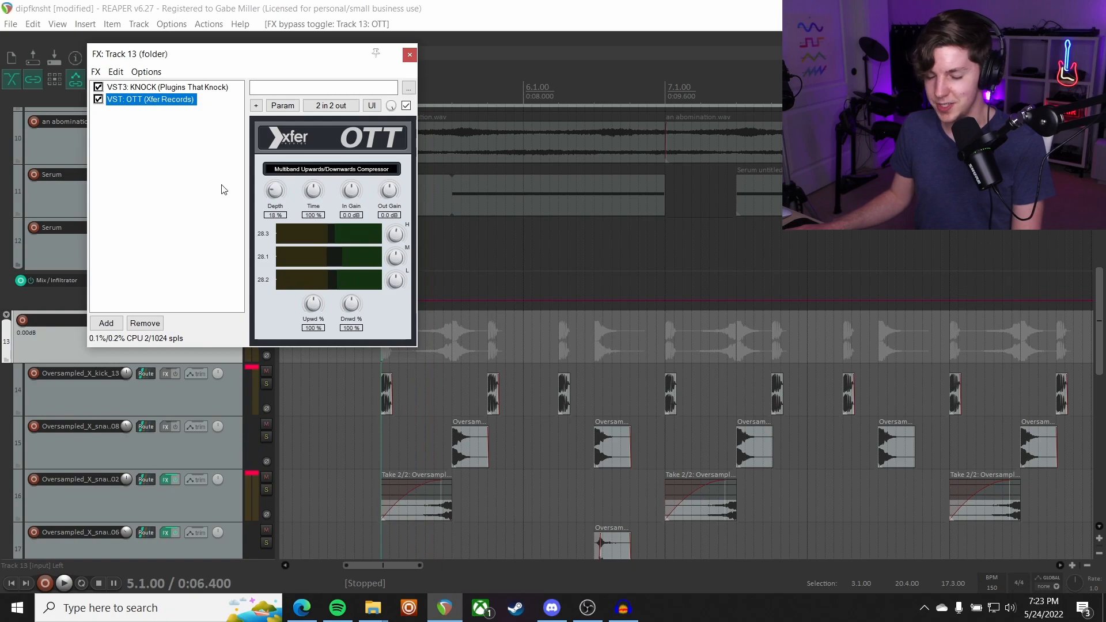
{"action": "key", "text": "space"}
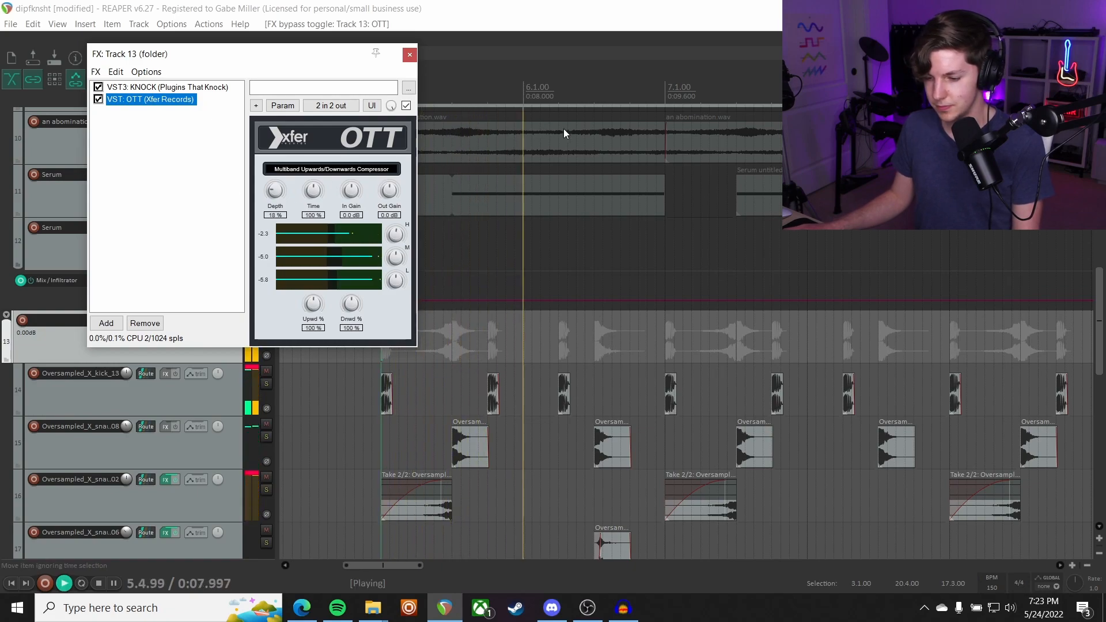
{"action": "scroll", "coordinate": [593, 178], "scroll_direction": "down", "scroll_amount": 3}
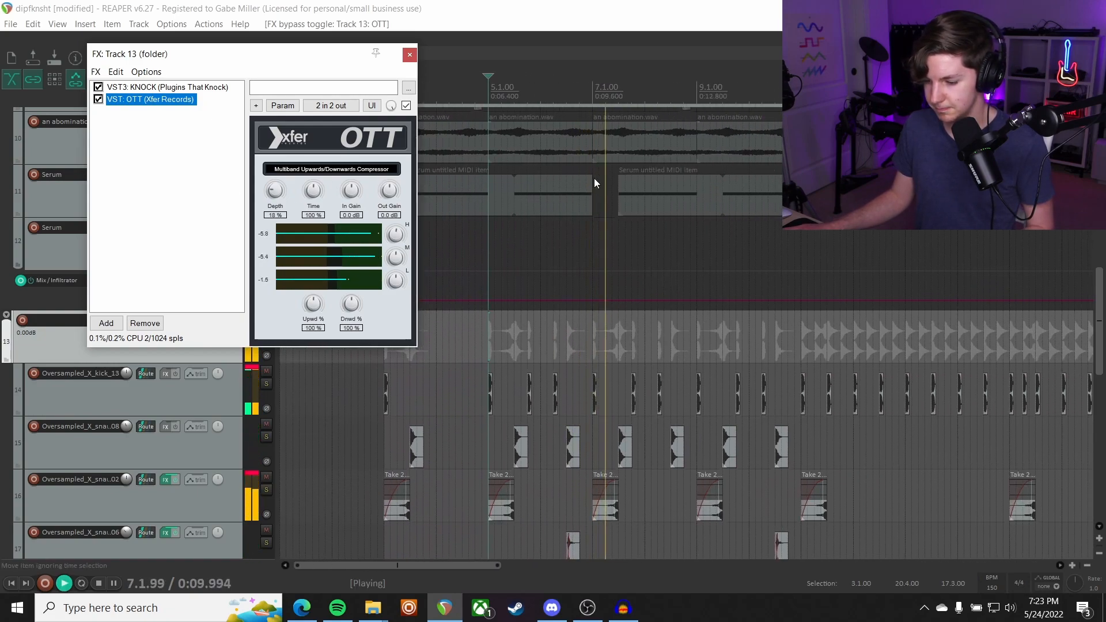
{"action": "scroll", "coordinate": [174, 466], "scroll_direction": "down", "scroll_amount": 3}
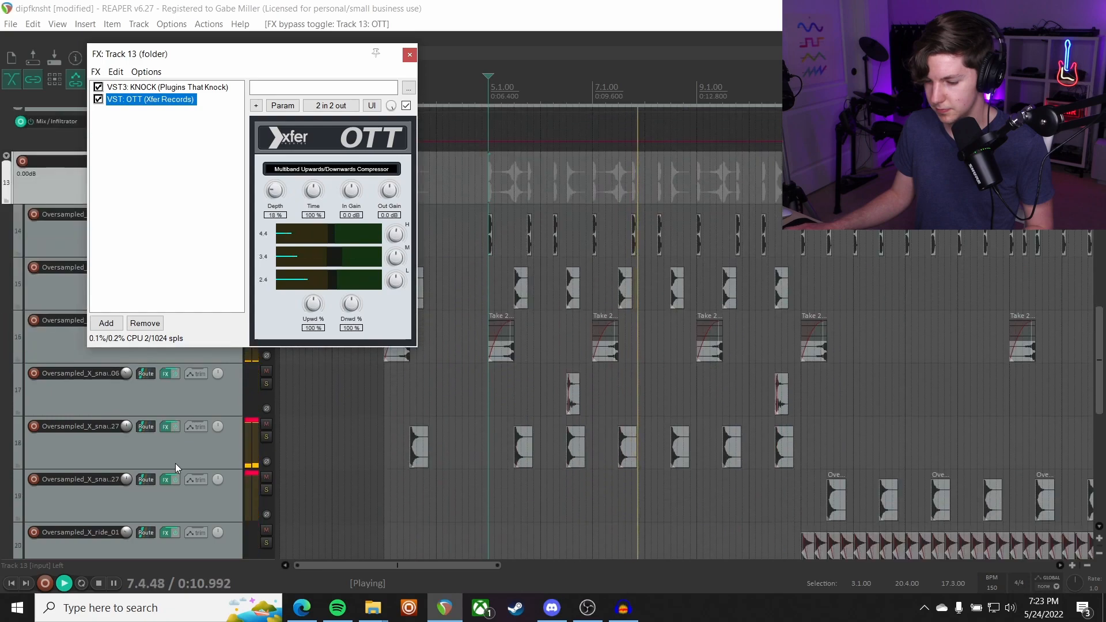
{"action": "key", "text": "space"}
Solo and audition the snare_06 layer on track 17, check its effects, close the FX windows, and clear its solo
{"action": "left_click", "coordinate": [215, 409]}
{"action": "left_click", "coordinate": [266, 383]}
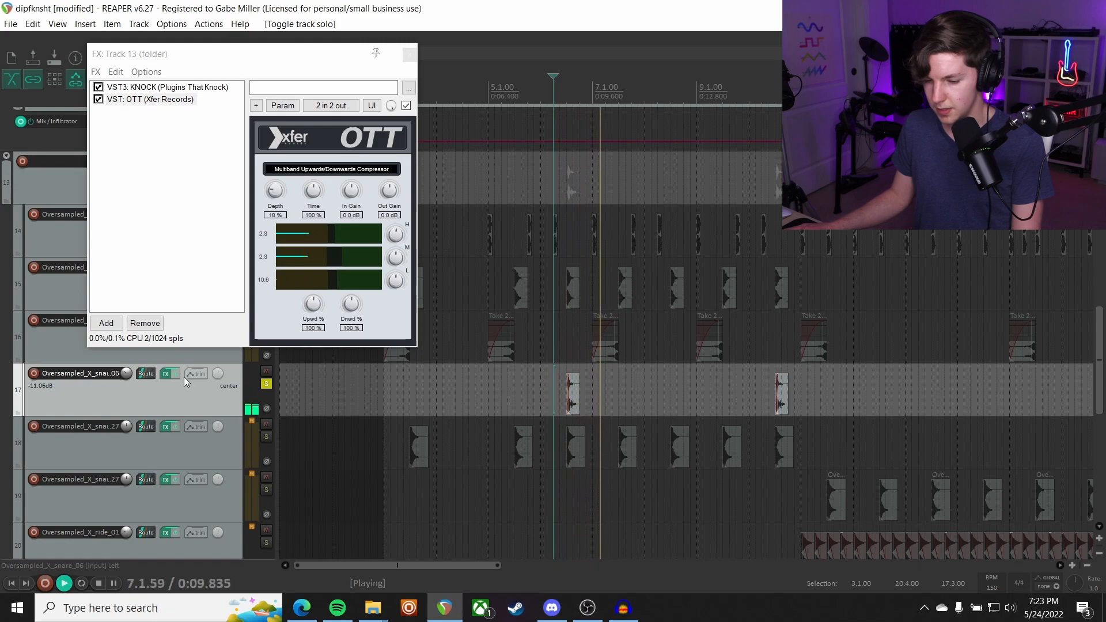
{"action": "left_click", "coordinate": [167, 378]}
{"action": "key", "text": "Escape"}
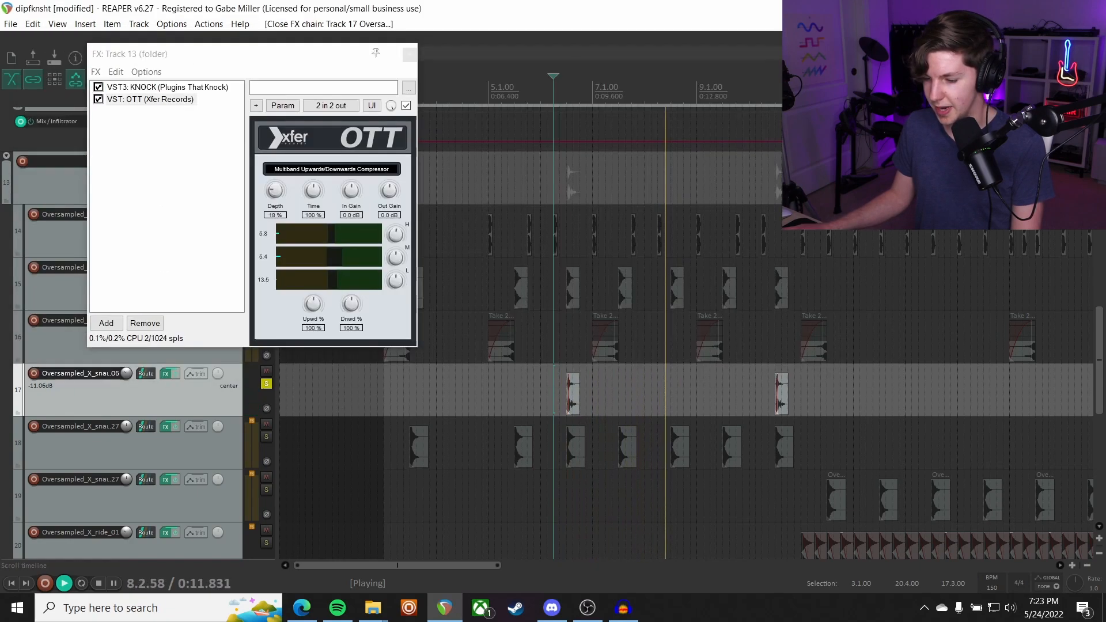
{"action": "key", "text": "Escape"}
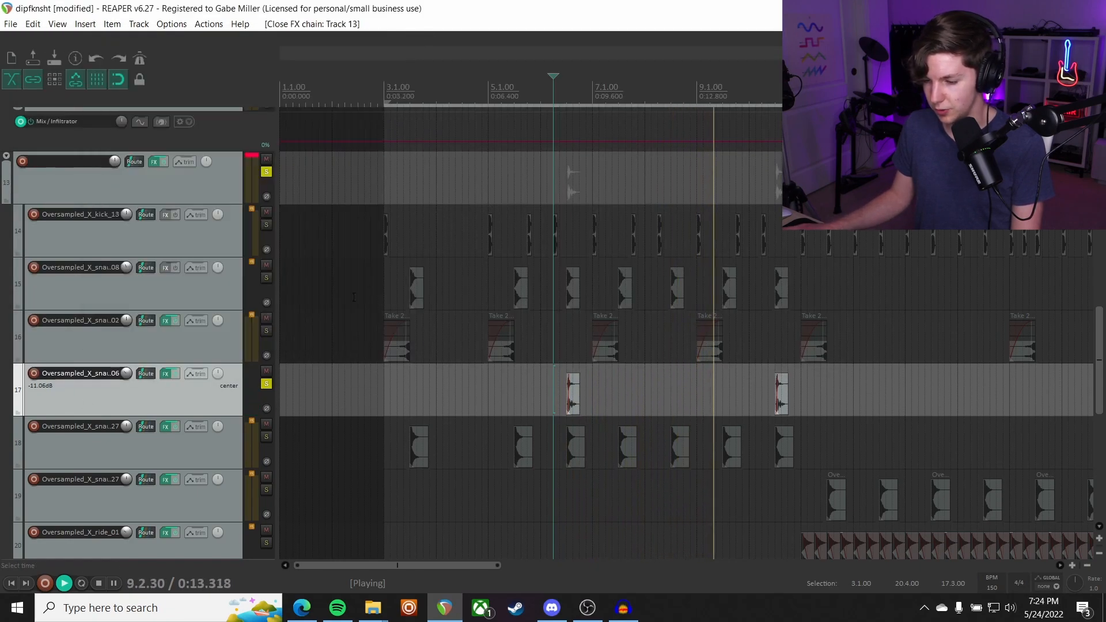
{"action": "left_click", "coordinate": [266, 387]}
Audition the soloed drum folder from 11.1.00, where the second snare_27 layer and the ride come in
{"action": "scroll", "coordinate": [266, 392], "scroll_direction": "right", "scroll_amount": 2}
{"action": "key", "text": "space"}
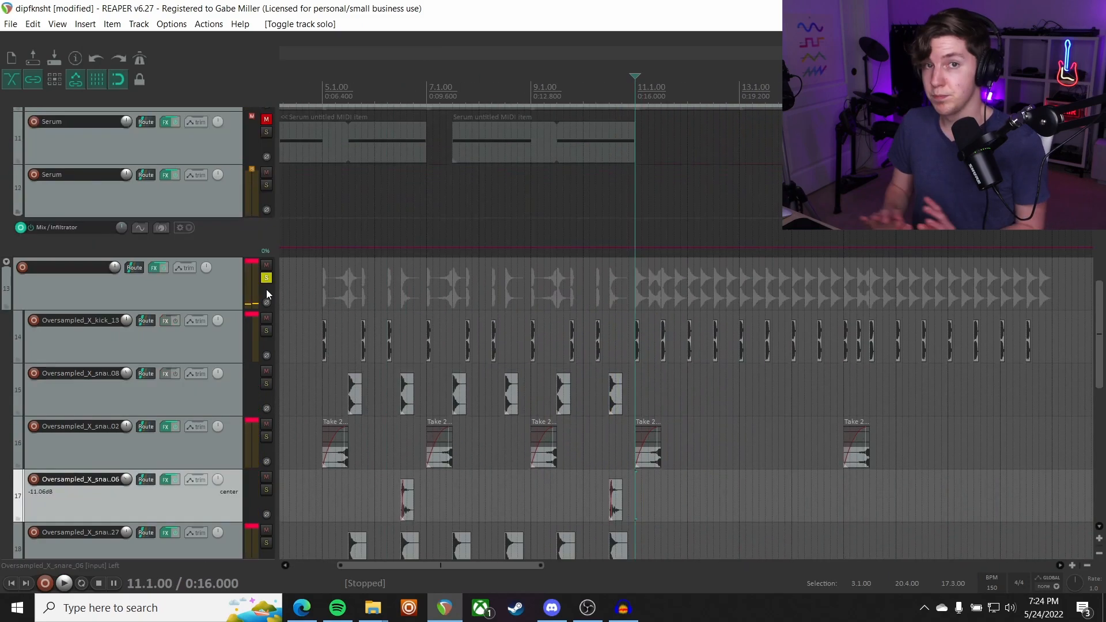
{"action": "scroll", "coordinate": [213, 298], "scroll_direction": "down", "scroll_amount": 2}
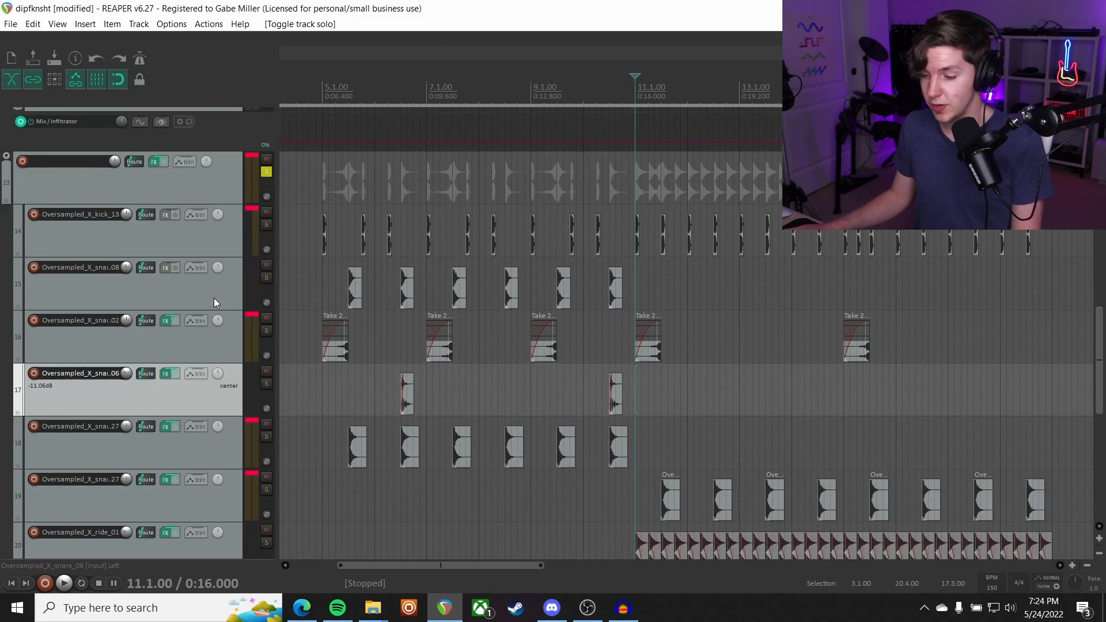
{"action": "scroll", "coordinate": [212, 298], "scroll_direction": "down", "scroll_amount": 3}
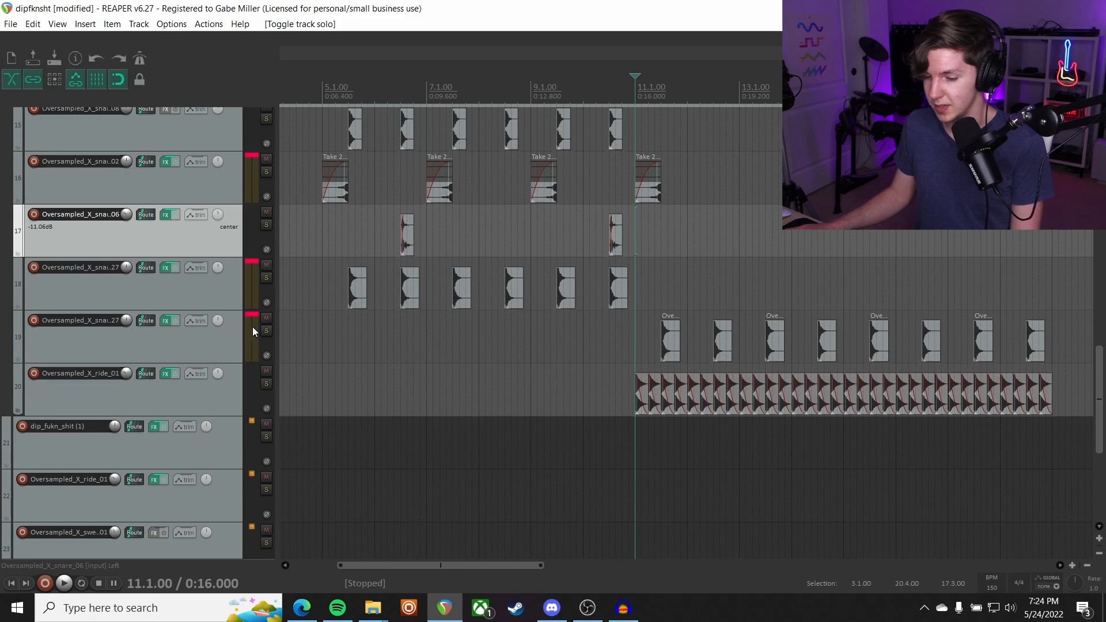
{"action": "scroll", "coordinate": [219, 345], "scroll_direction": "up", "scroll_amount": 4}
{"action": "key", "text": "space"}
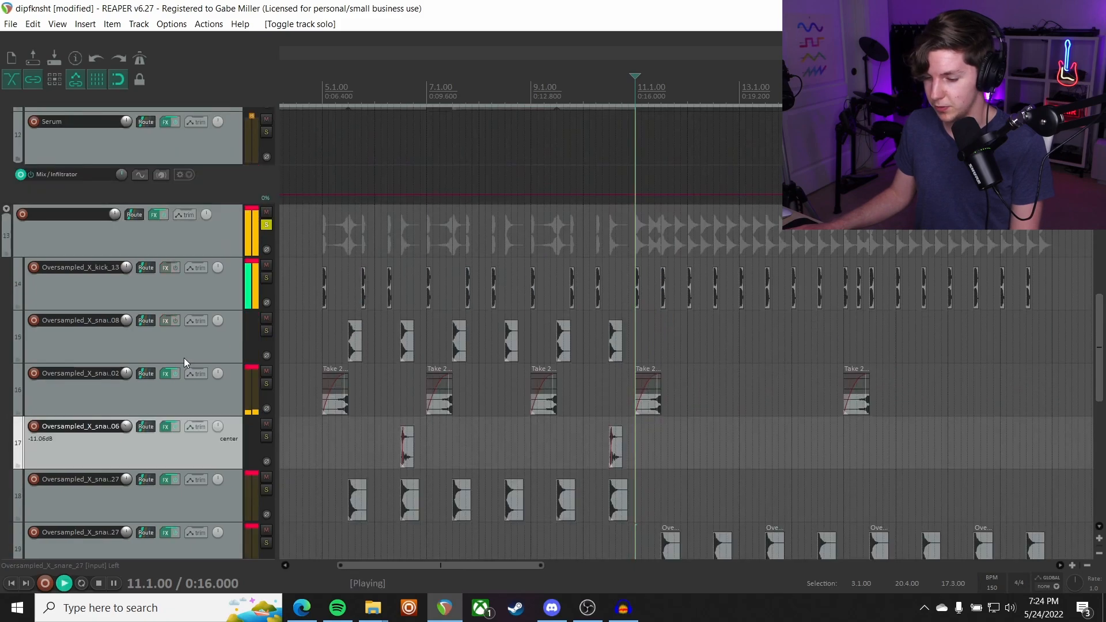
Compare the drum folder with KNOCK bypassed and re-enabled, close its FX chain, and clear the folder's solo
{"action": "left_click", "coordinate": [154, 216]}
{"action": "left_click", "coordinate": [98, 87]}
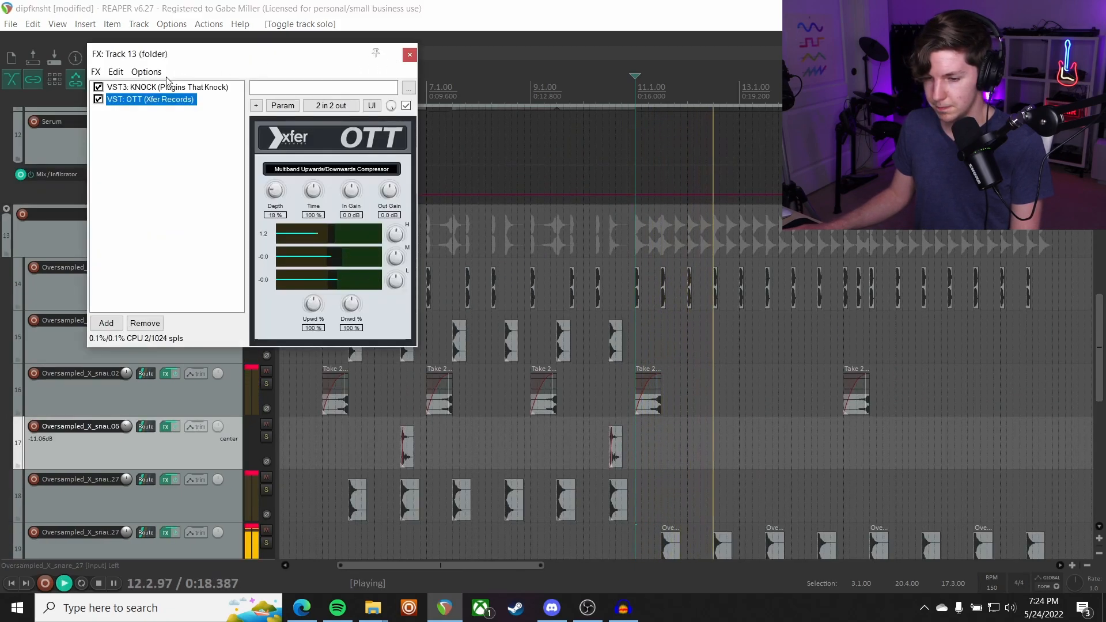
{"action": "left_click", "coordinate": [98, 87]}
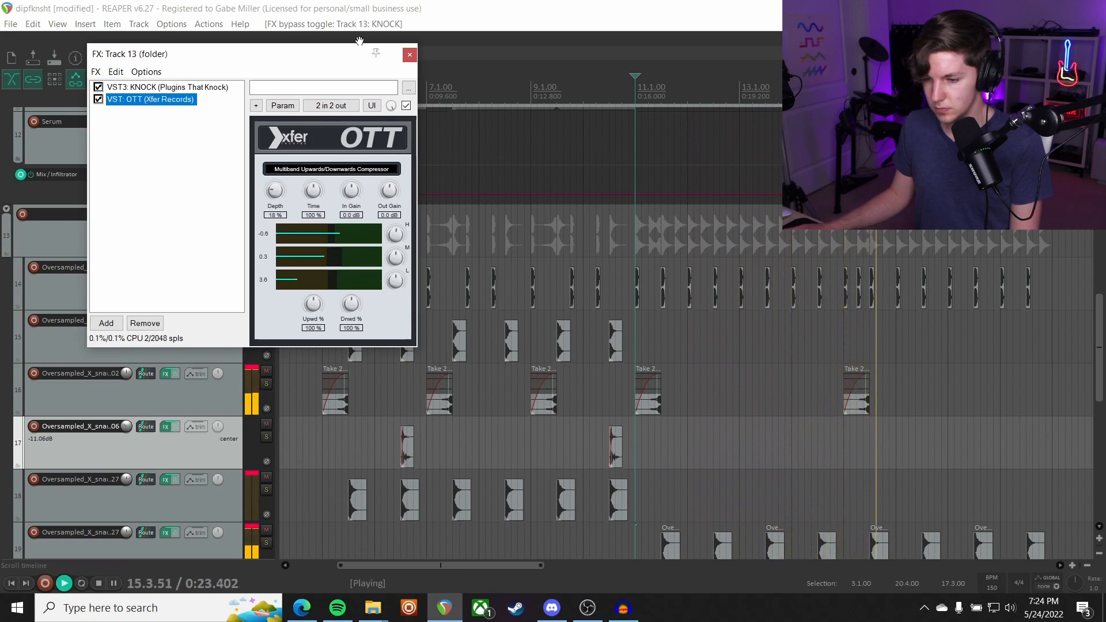
{"action": "left_click", "coordinate": [410, 54]}
{"action": "key", "text": "space"}
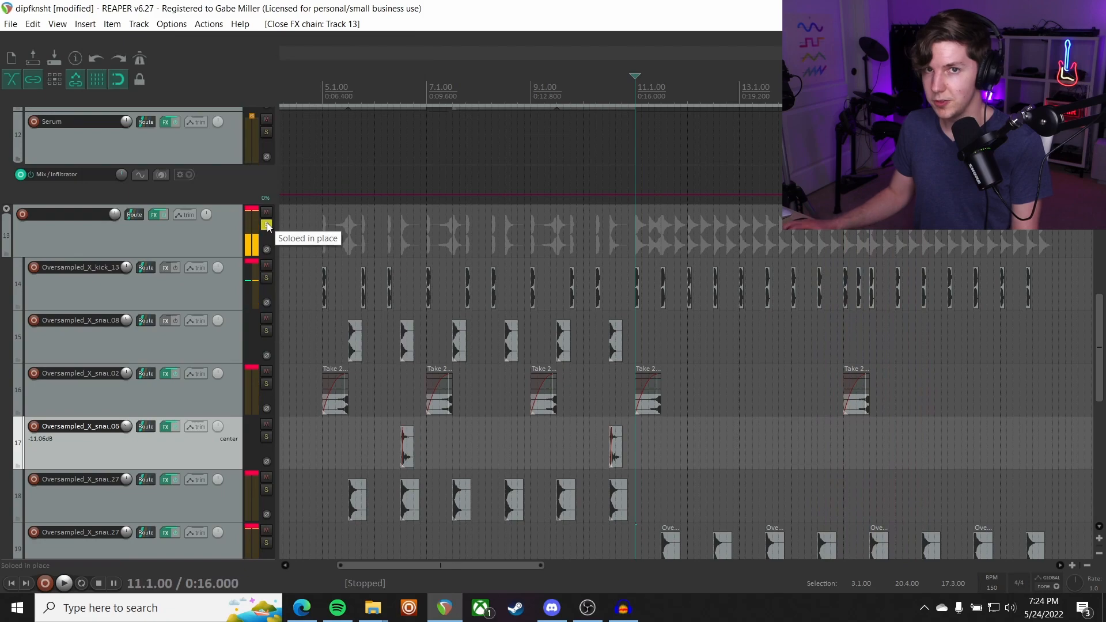
{"action": "left_click", "coordinate": [267, 225]}
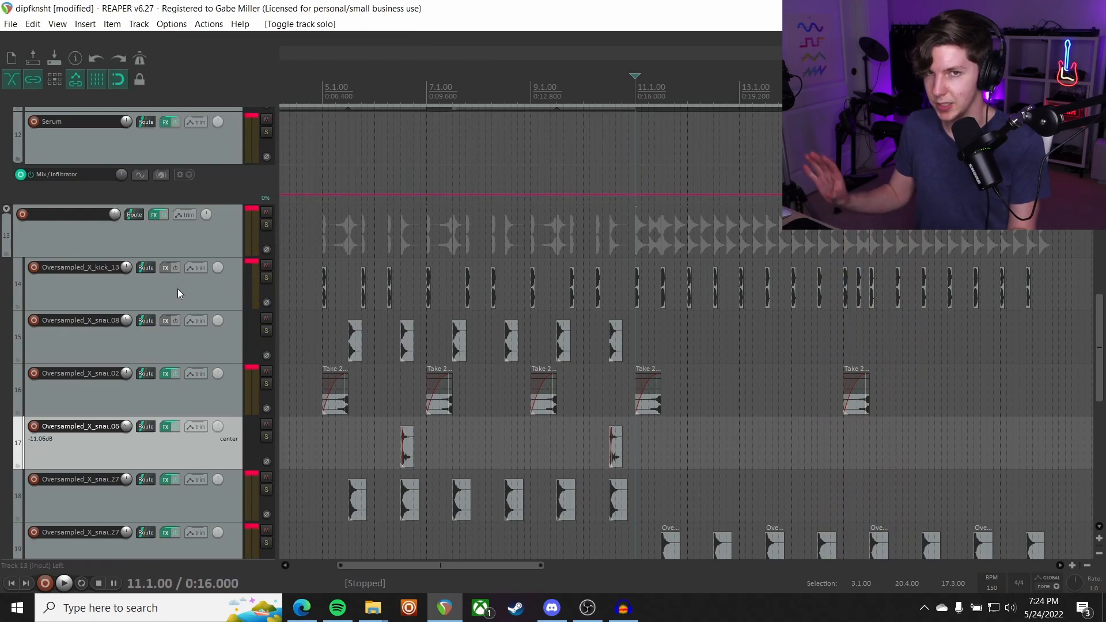
Move the edit cursor to 33.1.00 and audition the full mix of the later section from there
{"action": "scroll", "coordinate": [178, 287], "scroll_direction": "down", "scroll_amount": 3}
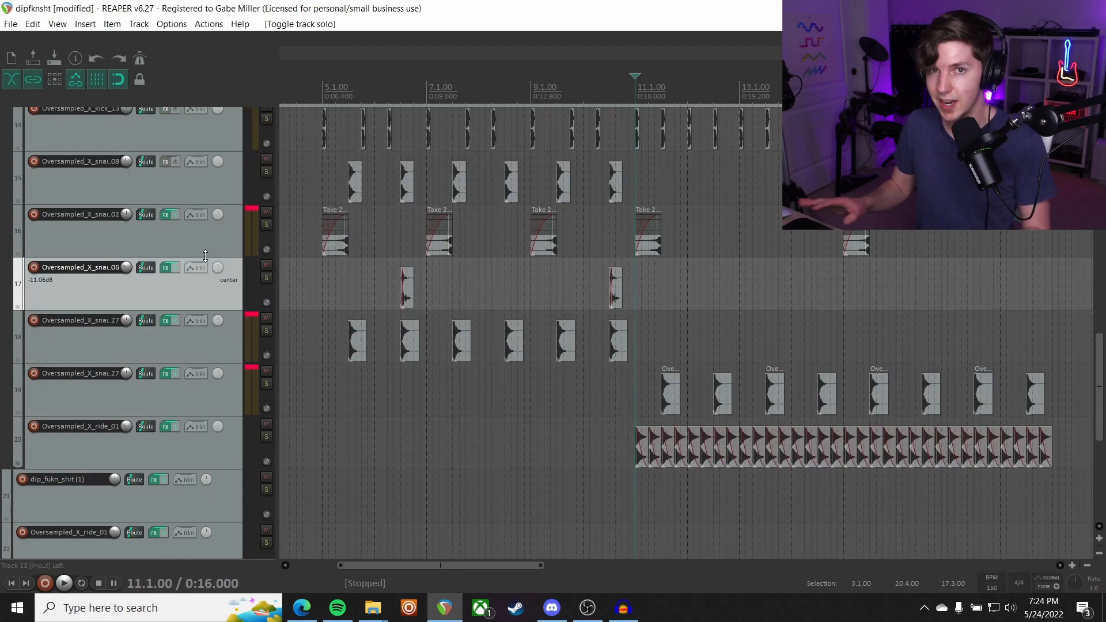
{"action": "scroll", "coordinate": [802, 270], "scroll_direction": "down", "scroll_amount": 3}
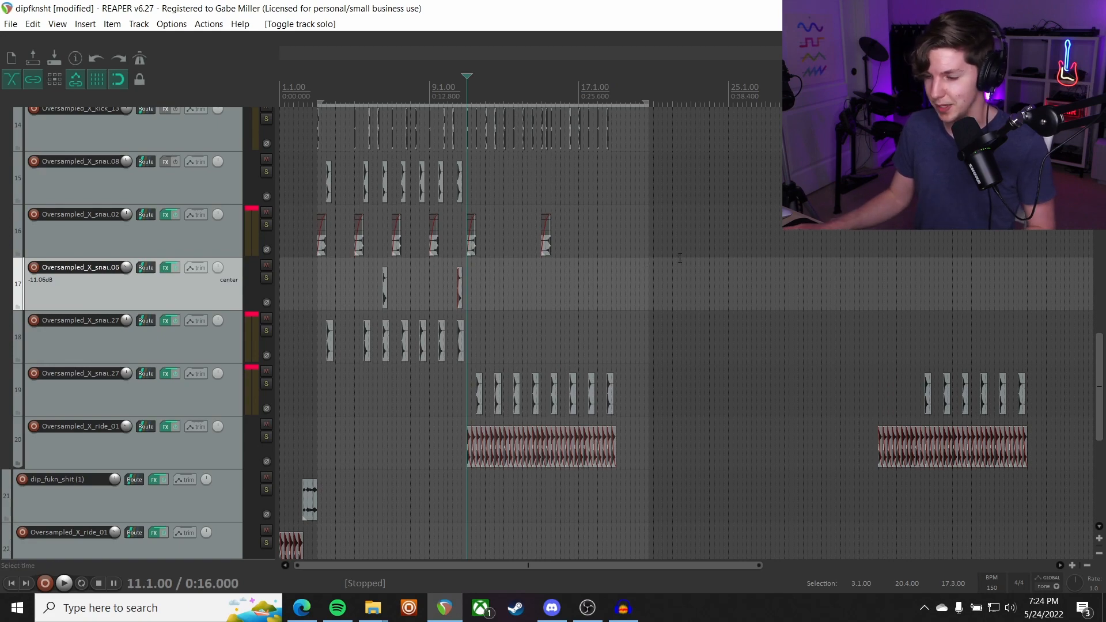
{"action": "scroll", "coordinate": [679, 258], "scroll_direction": "right", "scroll_amount": 3}
{"action": "left_click", "coordinate": [700, 92]}
{"action": "scroll", "coordinate": [621, 313], "scroll_direction": "up", "scroll_amount": 5}
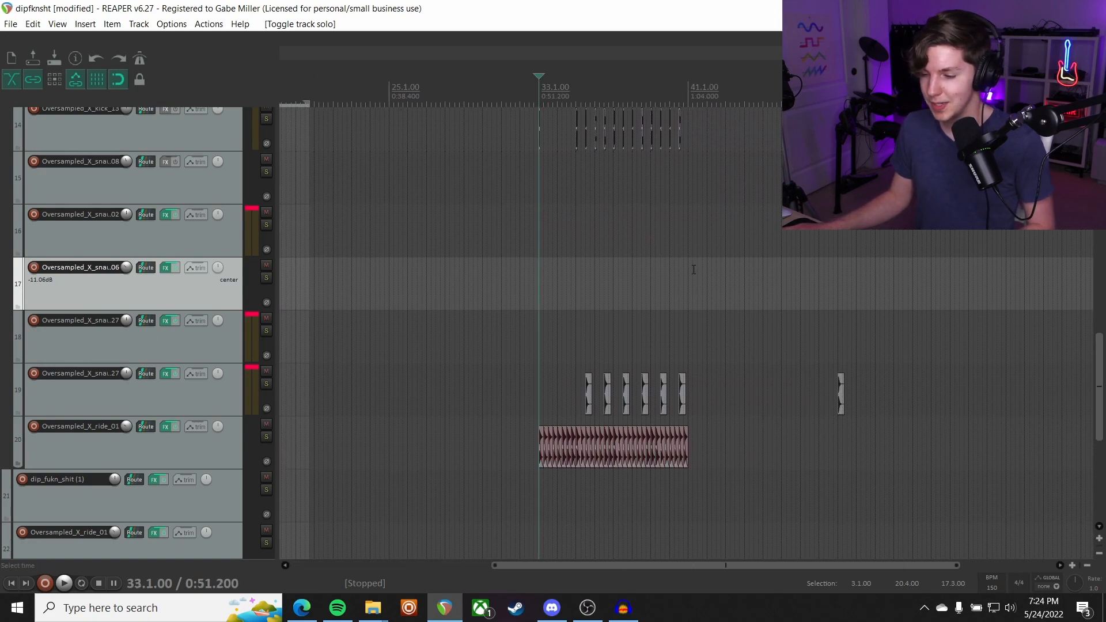
{"action": "scroll", "coordinate": [621, 314], "scroll_direction": "down", "scroll_amount": 3}
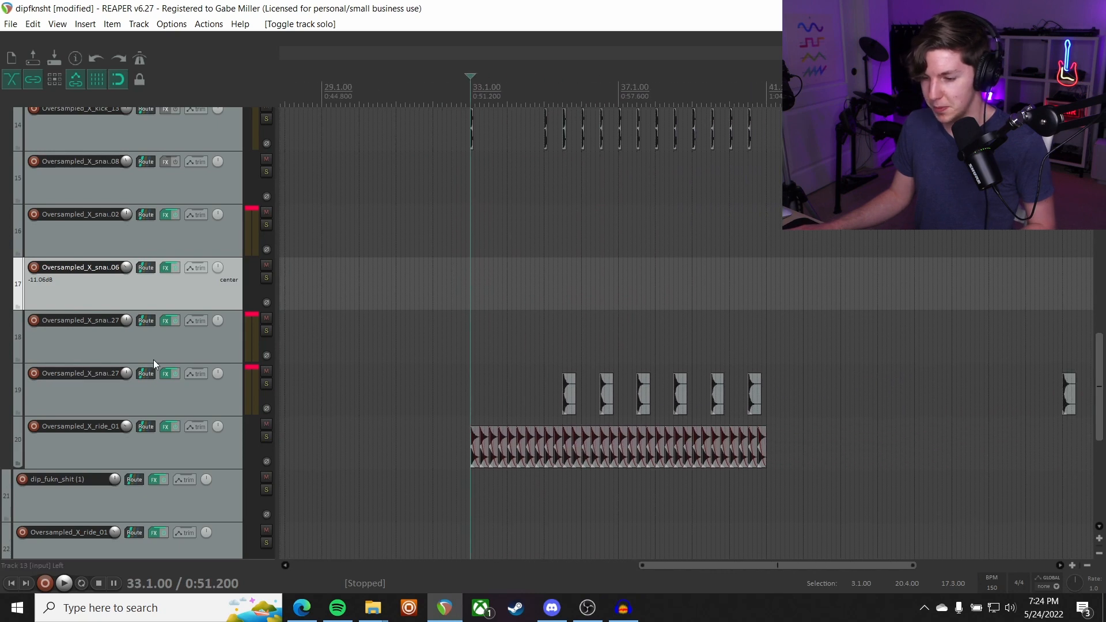
{"action": "scroll", "coordinate": [158, 358], "scroll_direction": "down", "scroll_amount": 4}
{"action": "scroll", "coordinate": [158, 358], "scroll_direction": "up", "scroll_amount": 7}
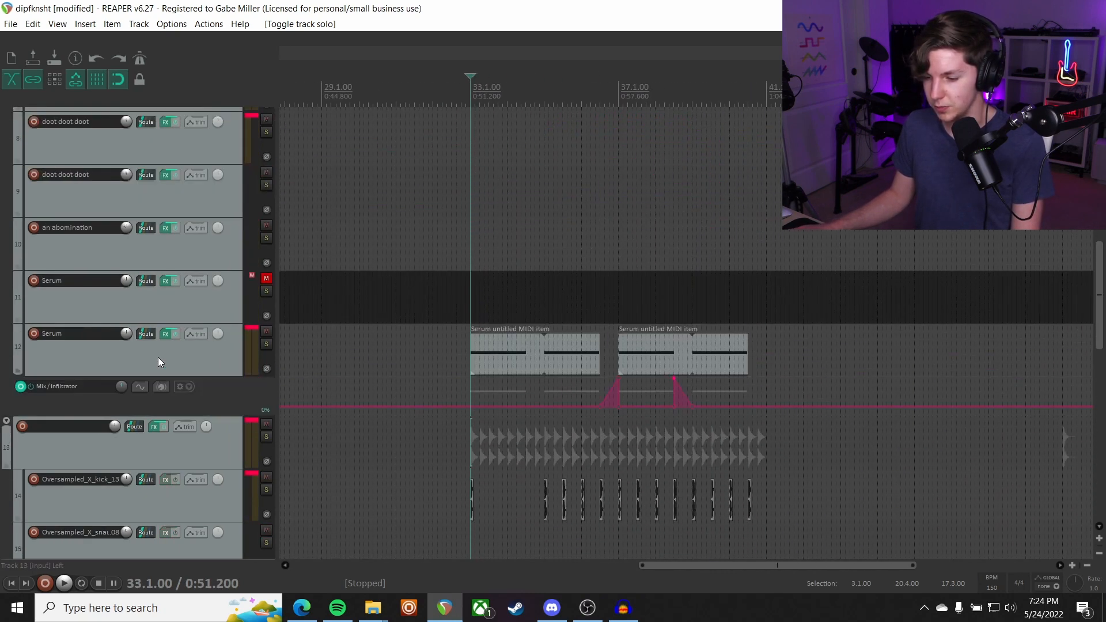
{"action": "key", "text": "space"}
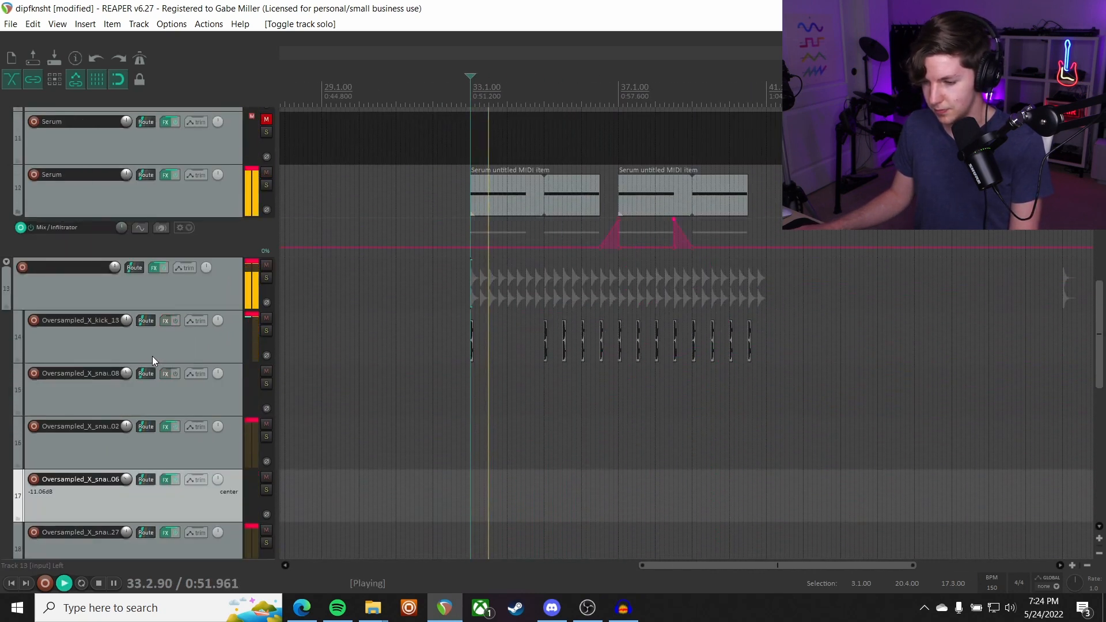
{"action": "key", "text": "space"}
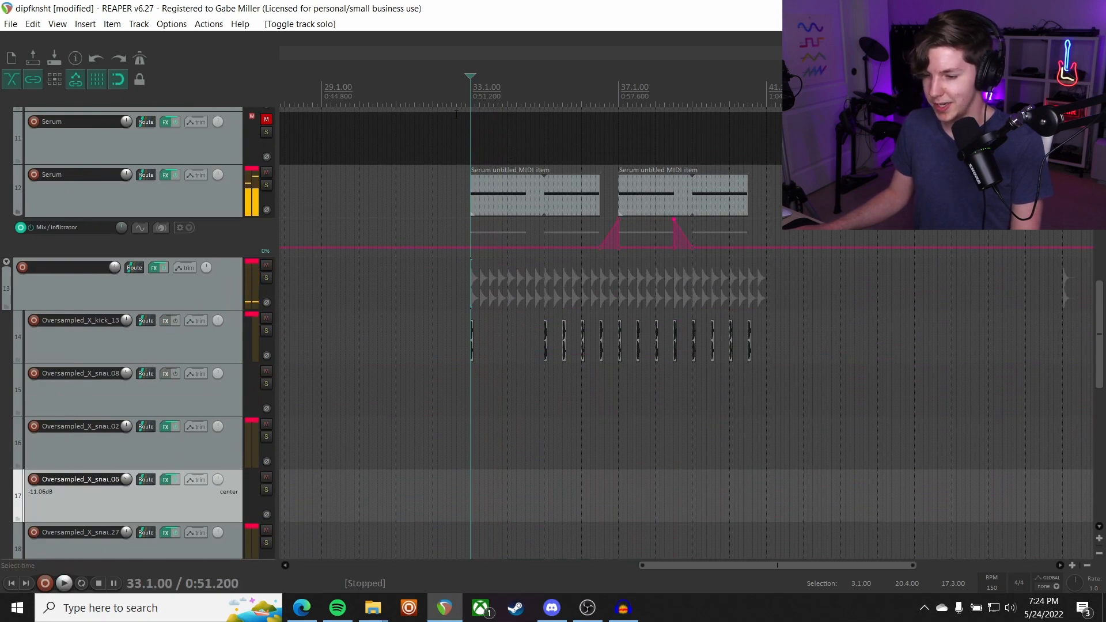
Solo the Serum bass on track 12 and display its first Infiltrator, Mangle, with the second and third Infiltrator instances bypassed
{"action": "left_click", "coordinate": [196, 205]}
{"action": "left_click", "coordinate": [266, 185]}
{"action": "scroll", "coordinate": [508, 177], "scroll_direction": "up", "scroll_amount": 3}
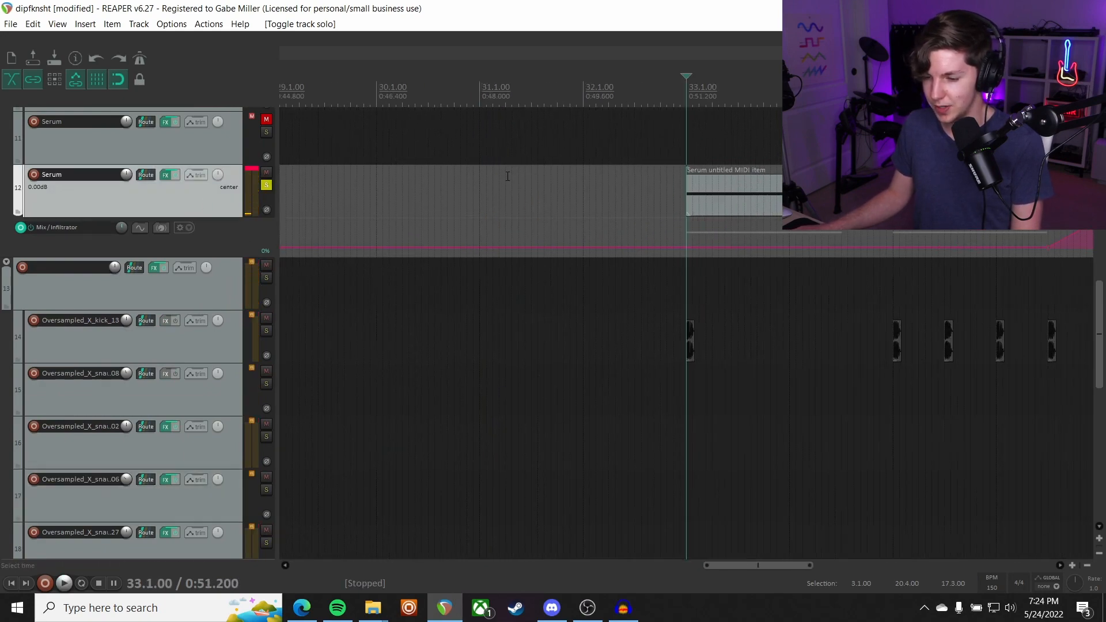
{"action": "left_click", "coordinate": [166, 175]}
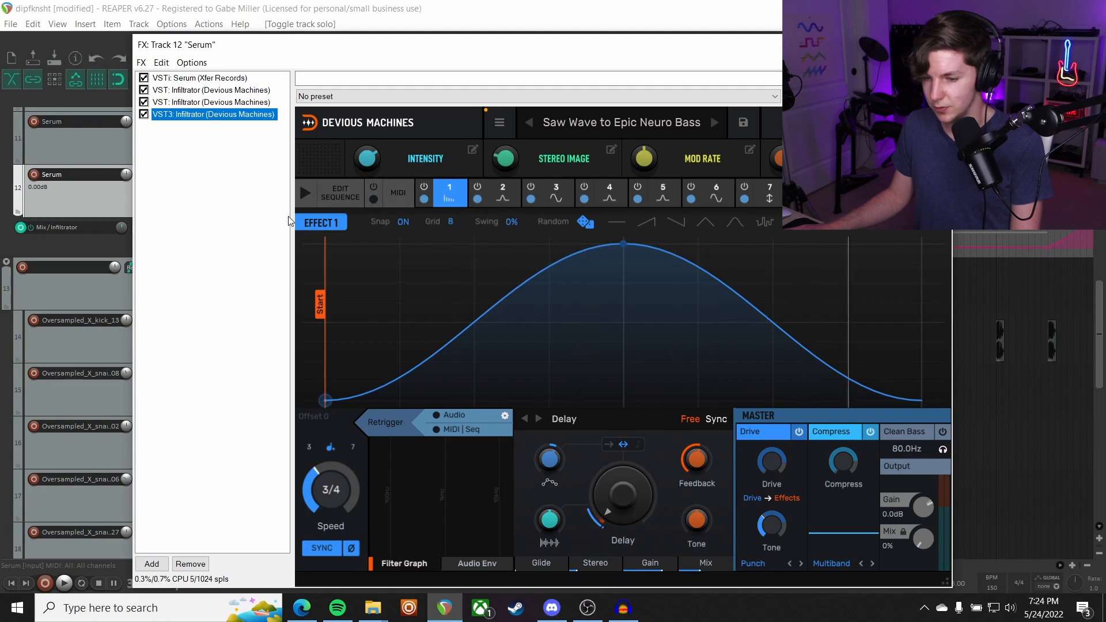
{"action": "left_click", "coordinate": [207, 90]}
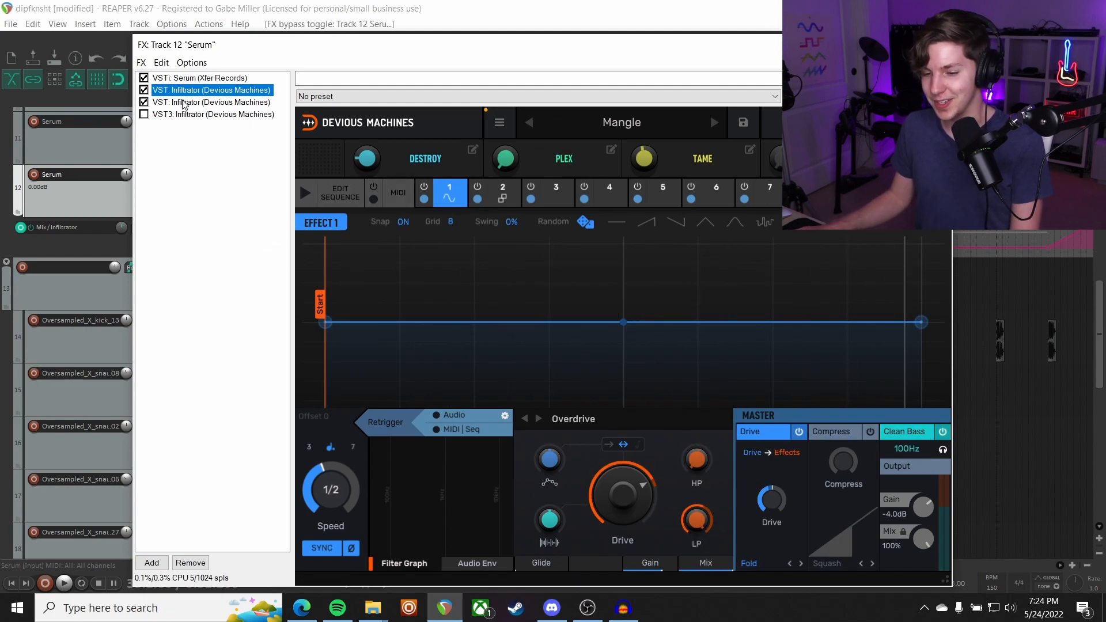
{"action": "left_click", "coordinate": [144, 114]}
{"action": "left_click", "coordinate": [144, 102]}
{"action": "left_click_drag", "start_coordinate": [559, 53], "coordinate": [580, 206]}
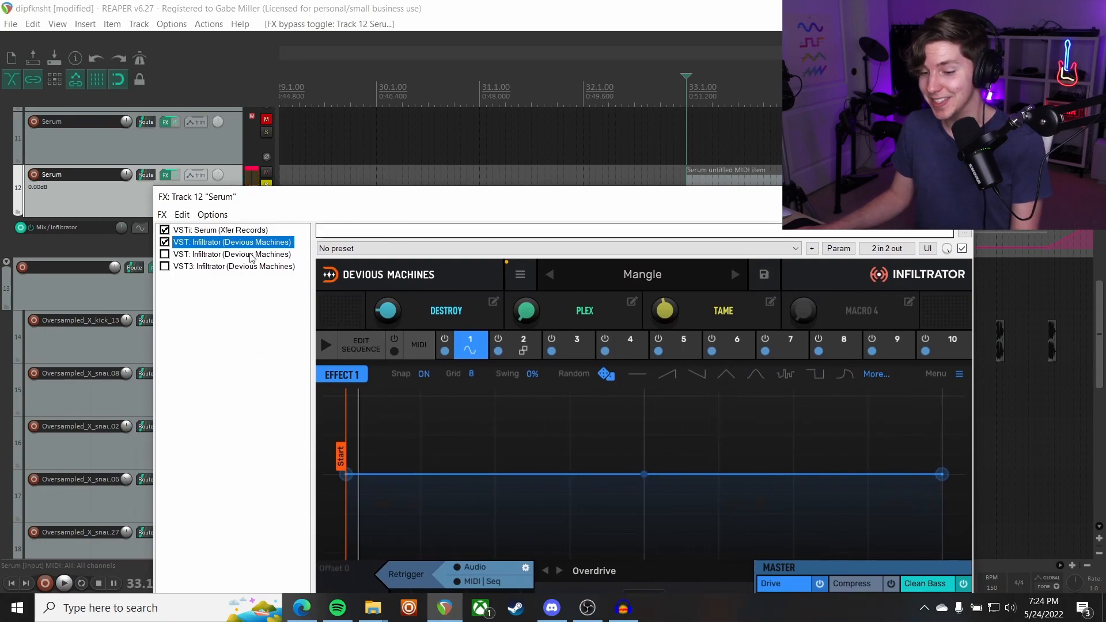
Re-enable the second Infiltrator on track 12, preset Bass Dubstep Triplet, and audition the bass with it
{"action": "left_click", "coordinate": [163, 254]}
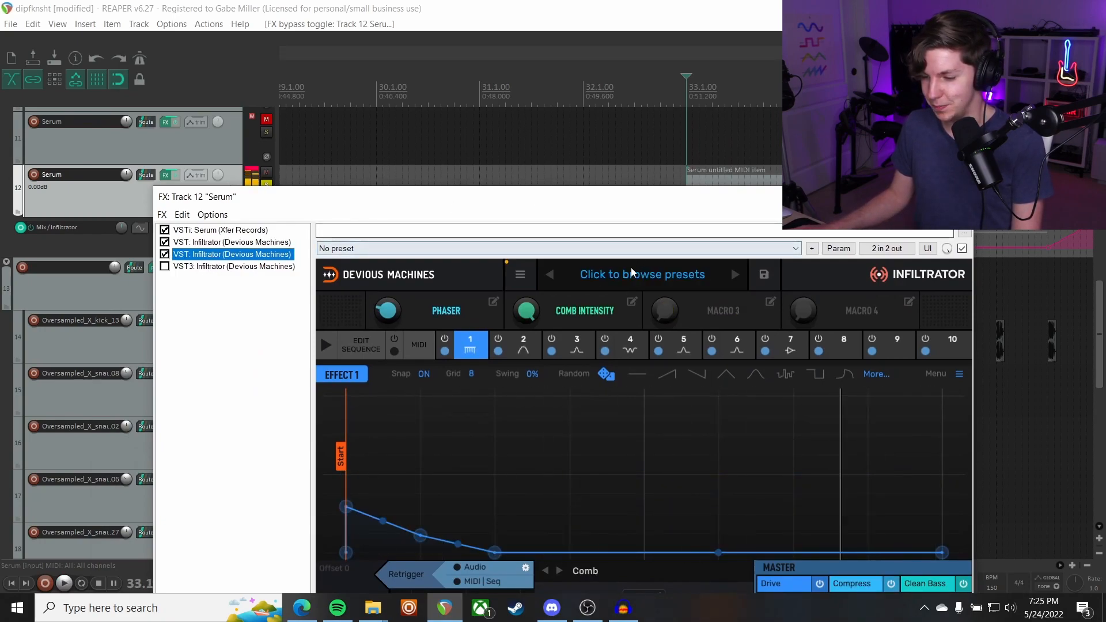
{"action": "left_click_drag", "start_coordinate": [655, 208], "coordinate": [647, 296]}
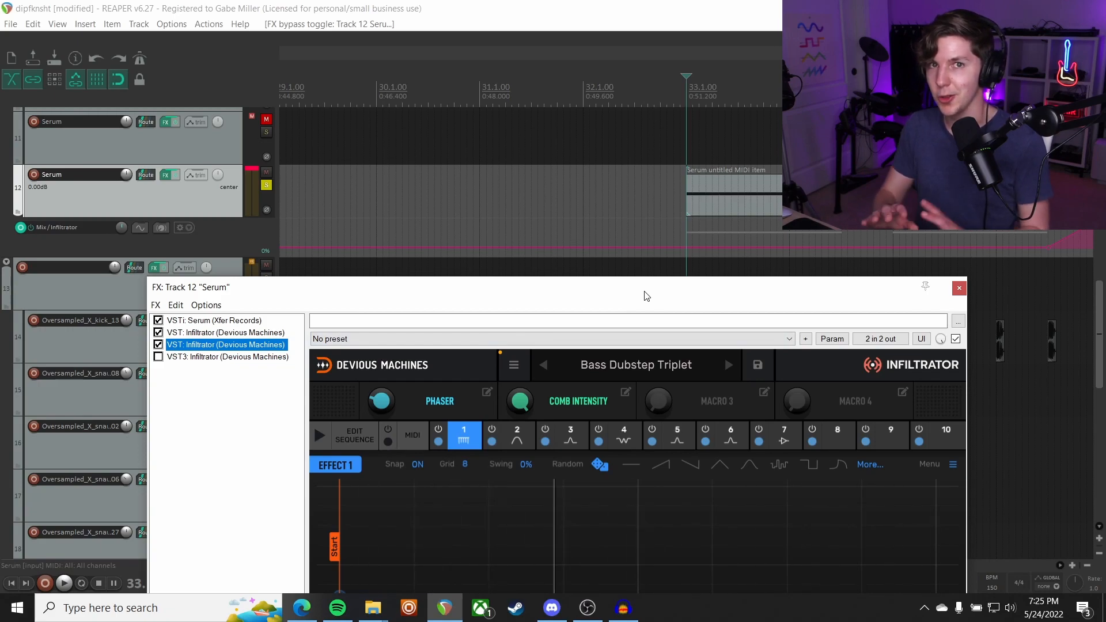
{"action": "left_click_drag", "start_coordinate": [646, 295], "coordinate": [672, 255]}
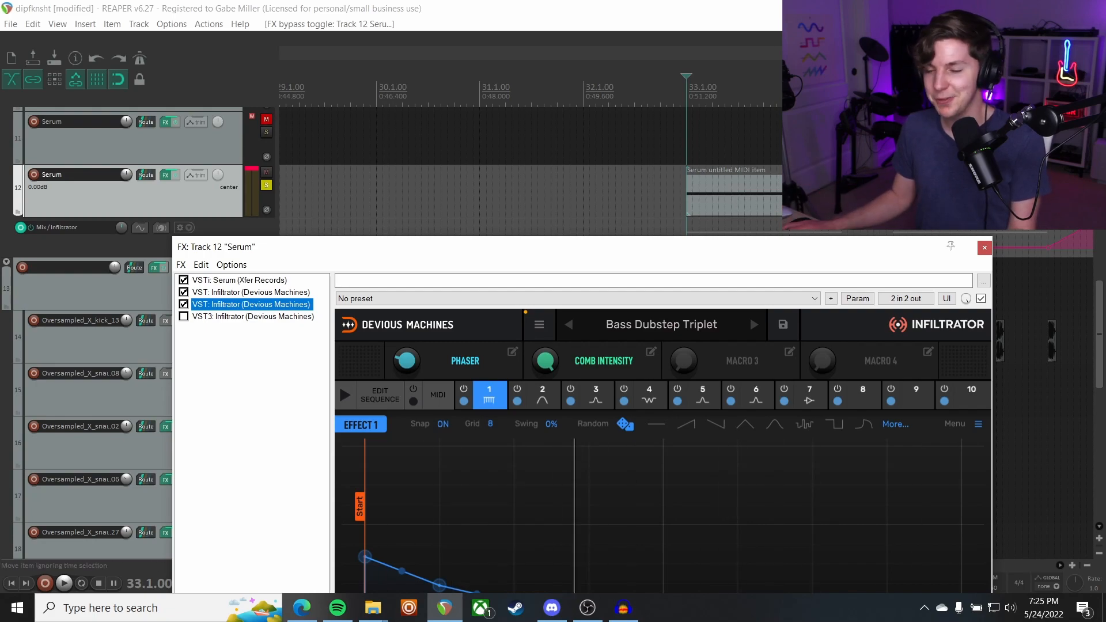
{"action": "key", "text": "space"}
{"action": "left_click_drag", "start_coordinate": [522, 251], "coordinate": [646, 304]}
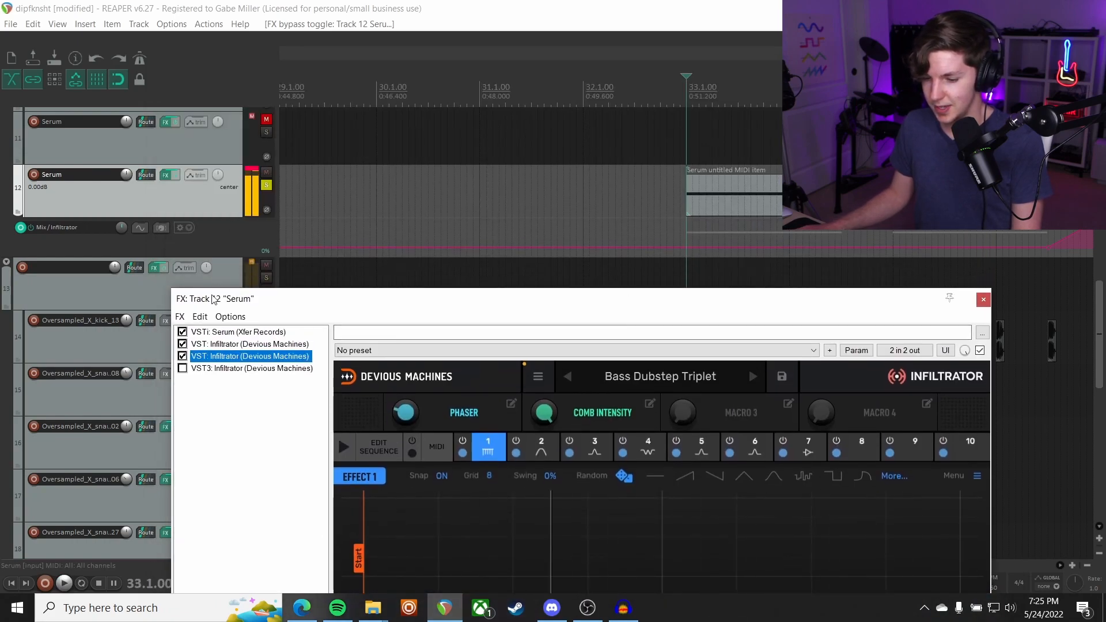
Re-enable the third Infiltrator on track 12 and display its Saw Wave to Epic Neuro Bass preset
{"action": "left_click", "coordinate": [188, 369]}
{"action": "left_click", "coordinate": [181, 115]}
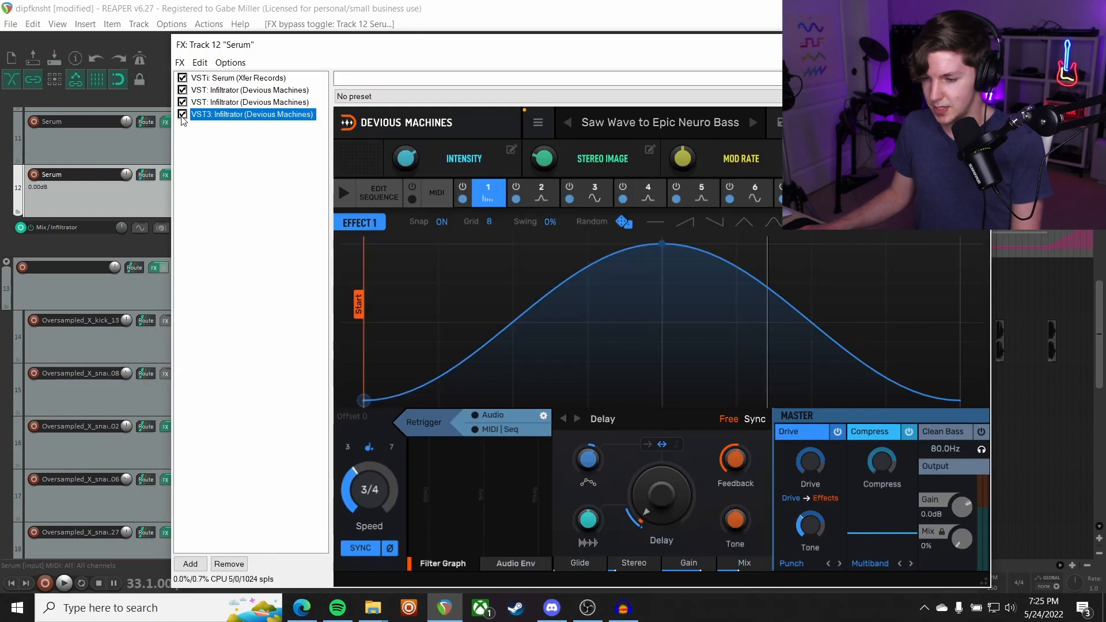
{"action": "left_click", "coordinate": [604, 126]}
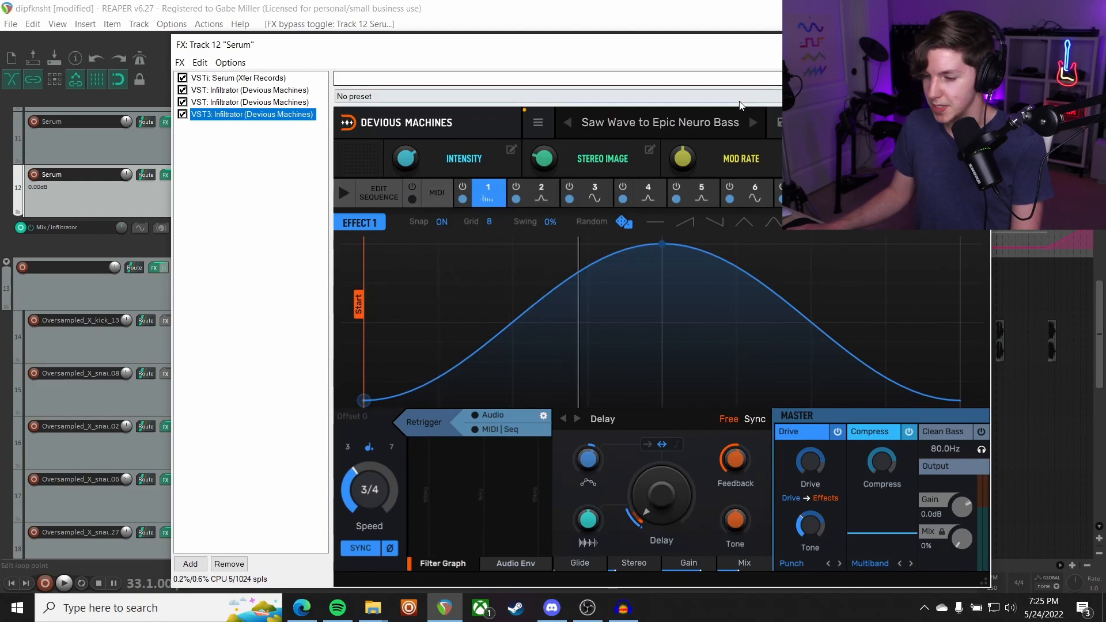
{"action": "left_click_drag", "start_coordinate": [655, 53], "coordinate": [654, 386]}
Audition the soloed Serum bass from 35.1.00, close its FX chain, and clear the track's solo
{"action": "scroll", "coordinate": [783, 234], "scroll_direction": "right", "scroll_amount": 5}
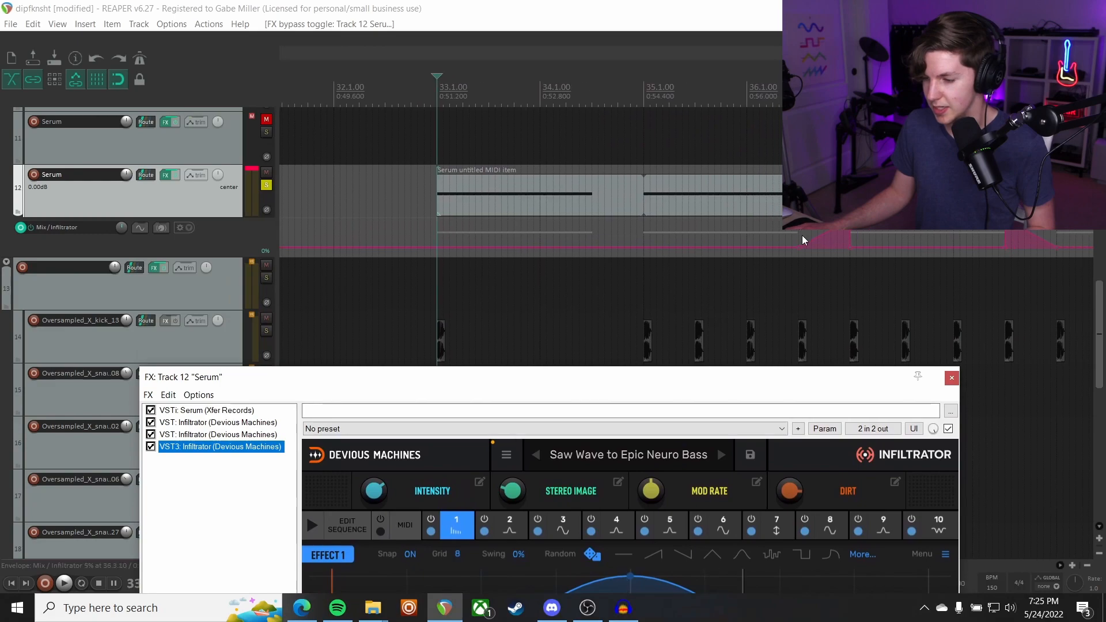
{"action": "left_click", "coordinate": [643, 95]}
{"action": "key", "text": "space"}
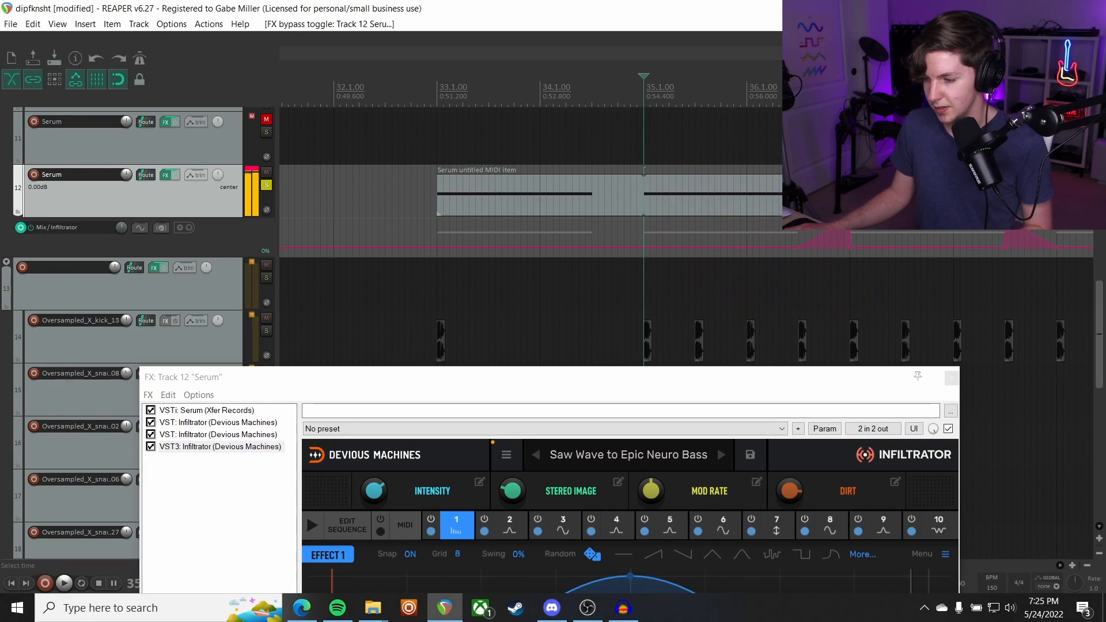
{"action": "left_click", "coordinate": [951, 378]}
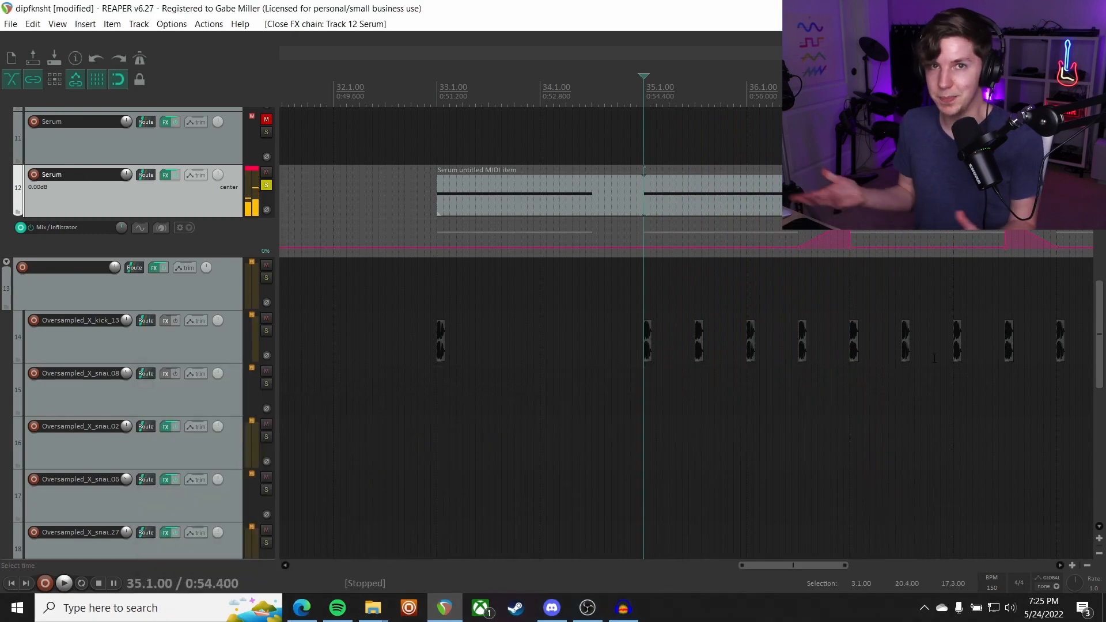
{"action": "left_click", "coordinate": [267, 186]}
Inspect the intro samples on tracks 21 to 25 and play the arrangement from 1.1.00
{"action": "scroll", "coordinate": [177, 300], "scroll_direction": "up", "scroll_amount": 10}
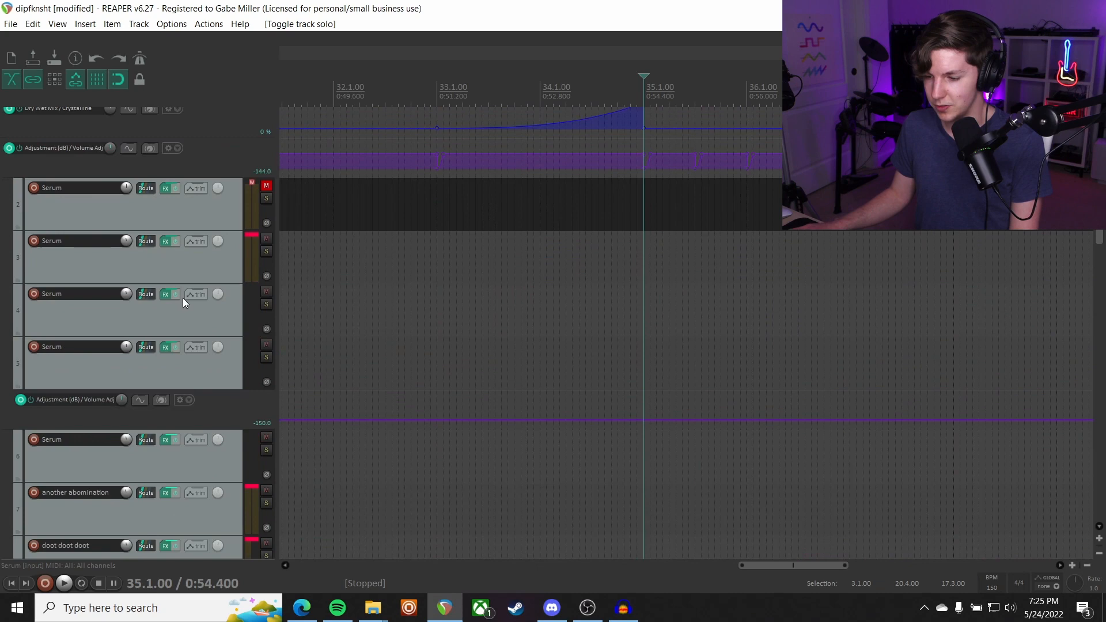
{"action": "scroll", "coordinate": [600, 143], "scroll_direction": "down", "scroll_amount": 4}
{"action": "scroll", "coordinate": [559, 245], "scroll_direction": "down", "scroll_amount": 3}
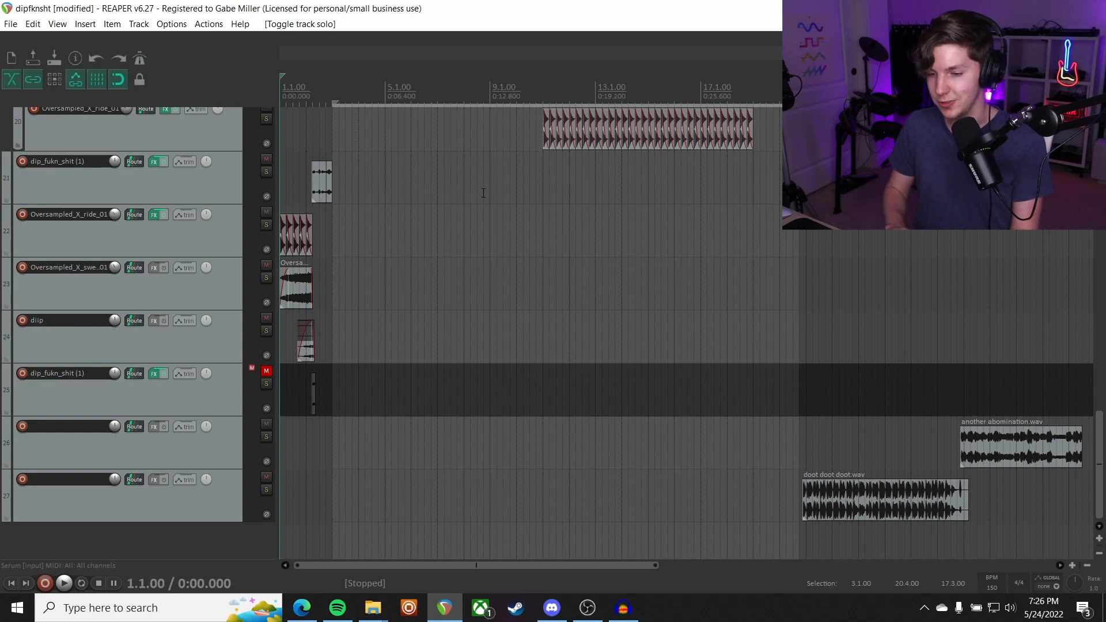
{"action": "scroll", "coordinate": [483, 193], "scroll_direction": "up", "scroll_amount": 3}
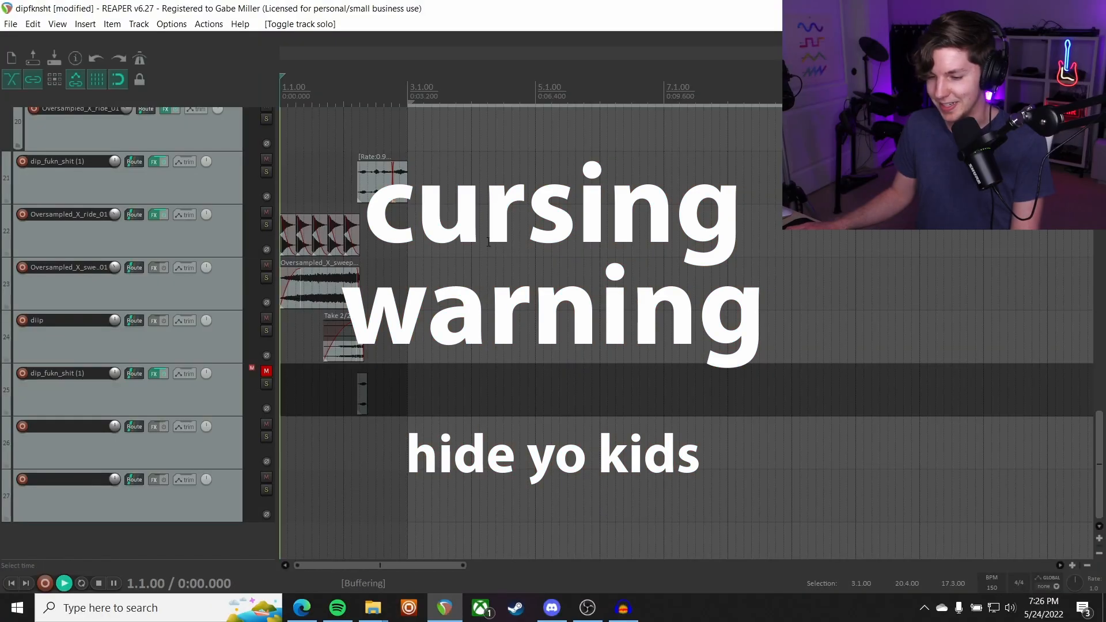
{"action": "key", "text": "space"}
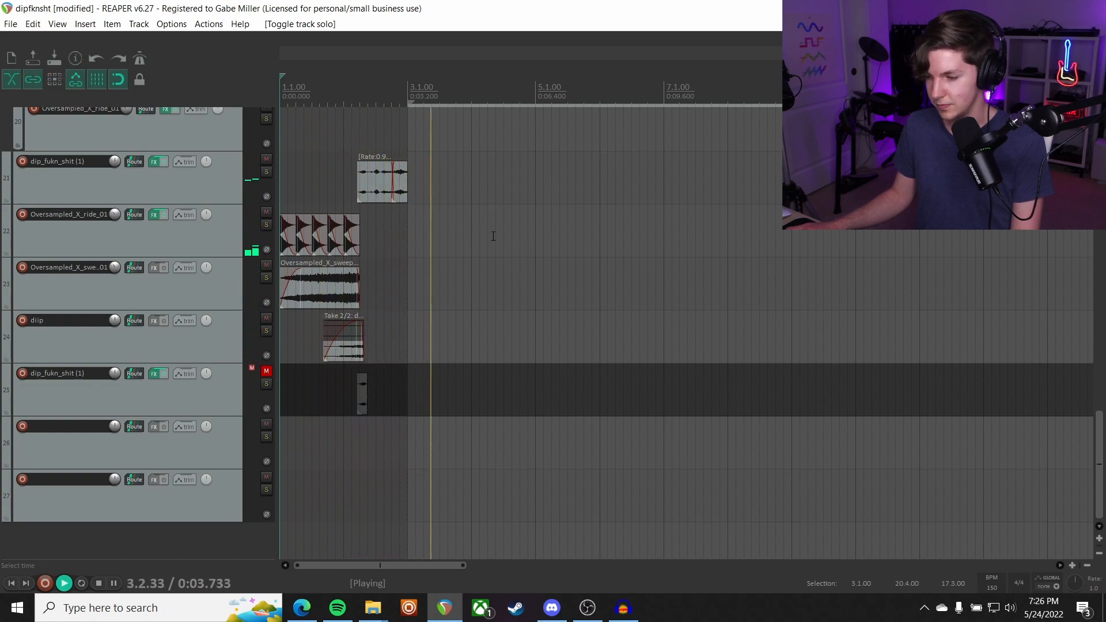
Examine the bass folder's Serum tracks and automation while the drop plays, and stop playback
{"action": "scroll", "coordinate": [208, 300], "scroll_direction": "up", "scroll_amount": 10}
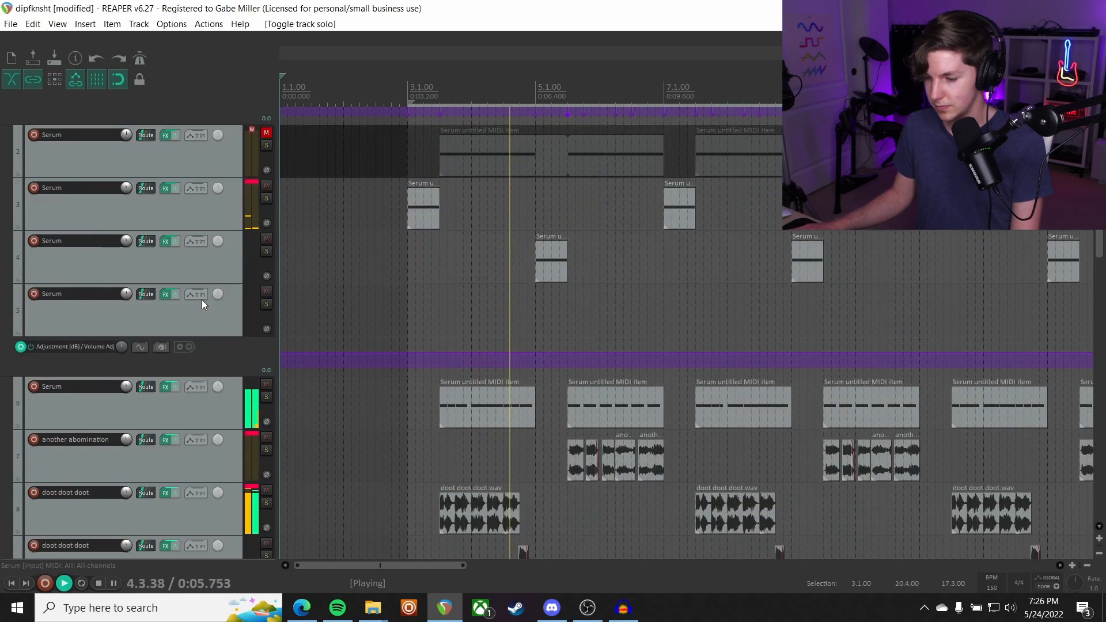
{"action": "scroll", "coordinate": [202, 300], "scroll_direction": "up", "scroll_amount": 3}
{"action": "scroll", "coordinate": [556, 280], "scroll_direction": "down", "scroll_amount": 2}
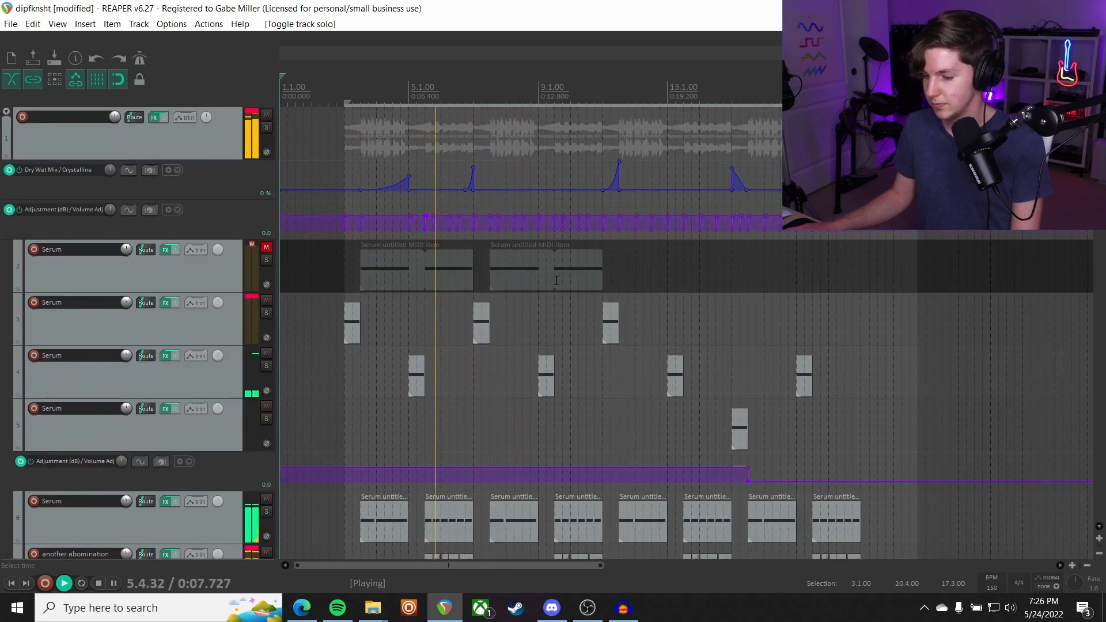
{"action": "key", "text": "space"}
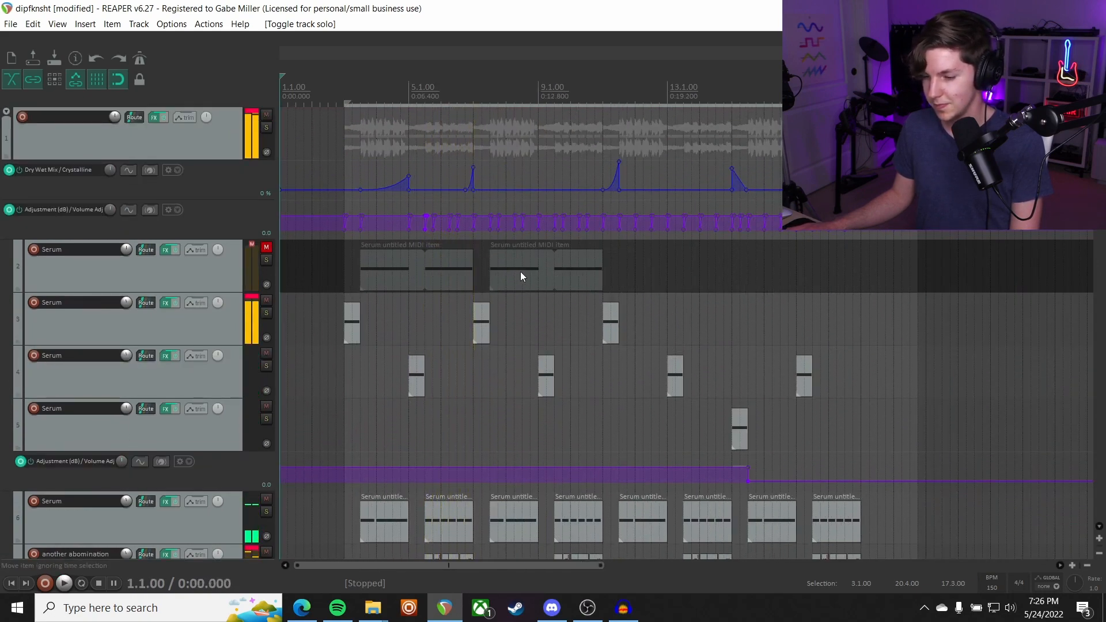